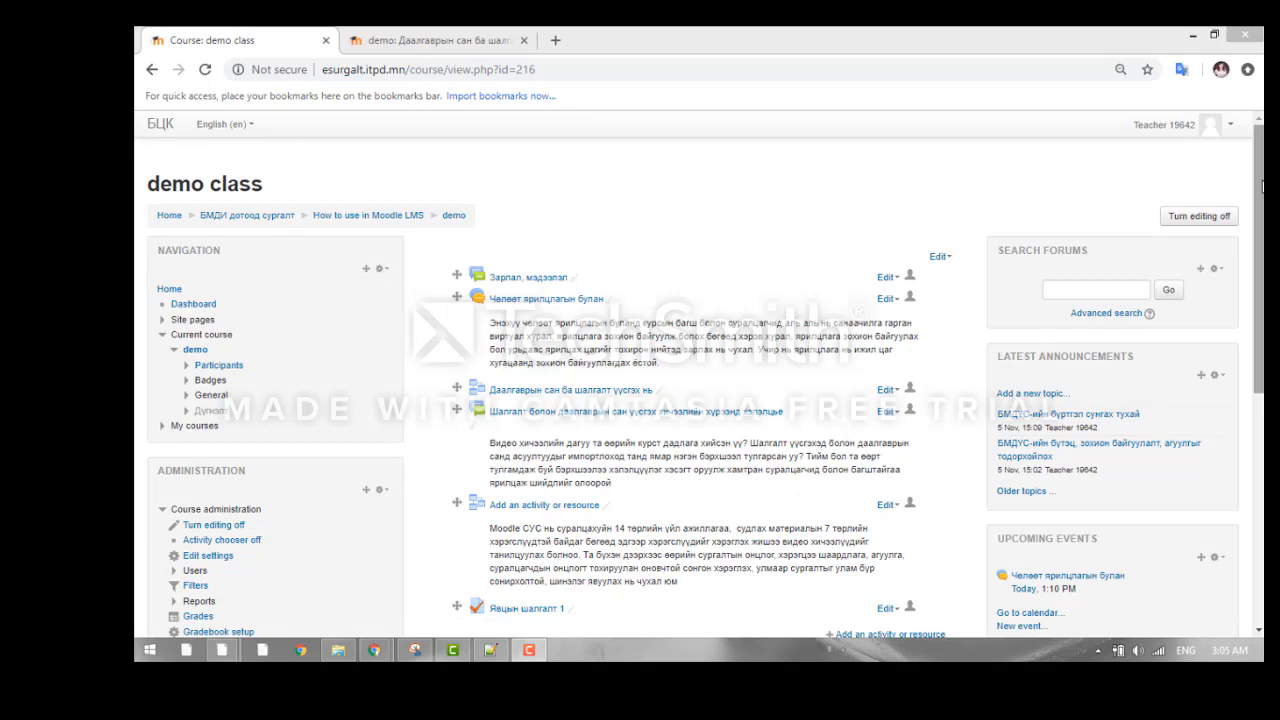
# - Open the demo course's question bank from the course administration
pyautogui.scroll(-1, 1263, 186)
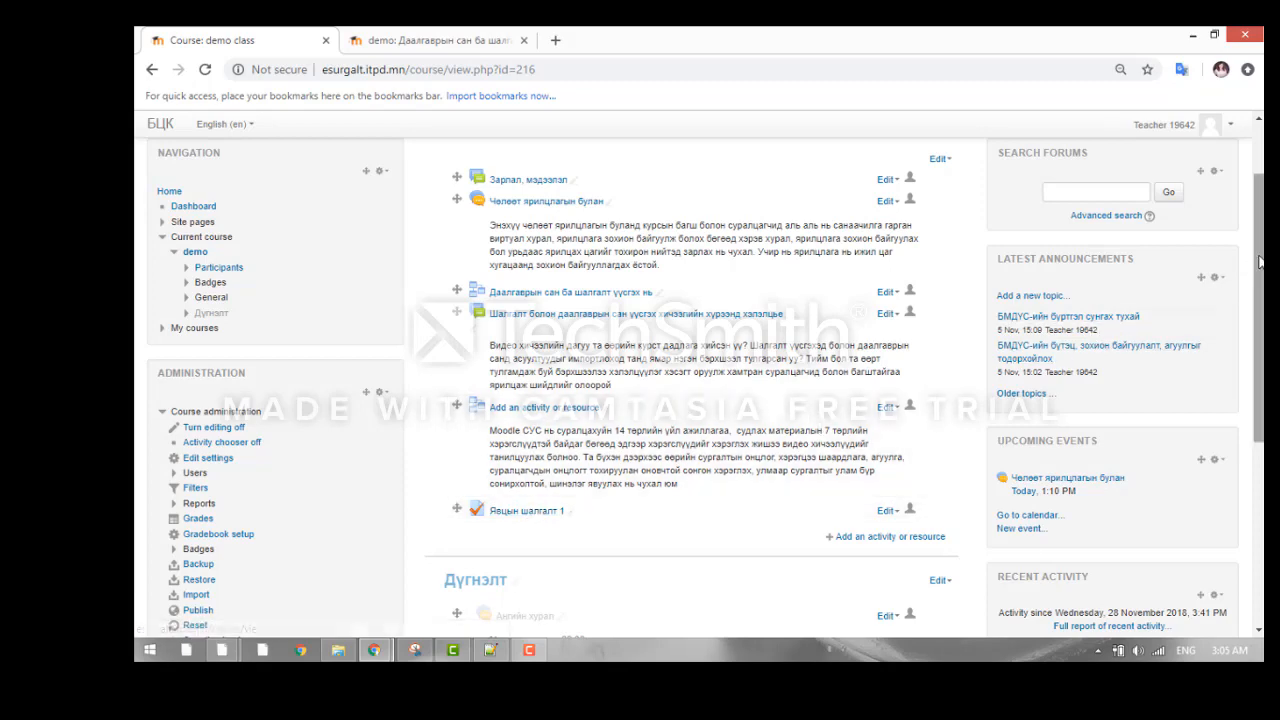
pyautogui.moveTo(1259, 262); pyautogui.dragTo(1262, 349)
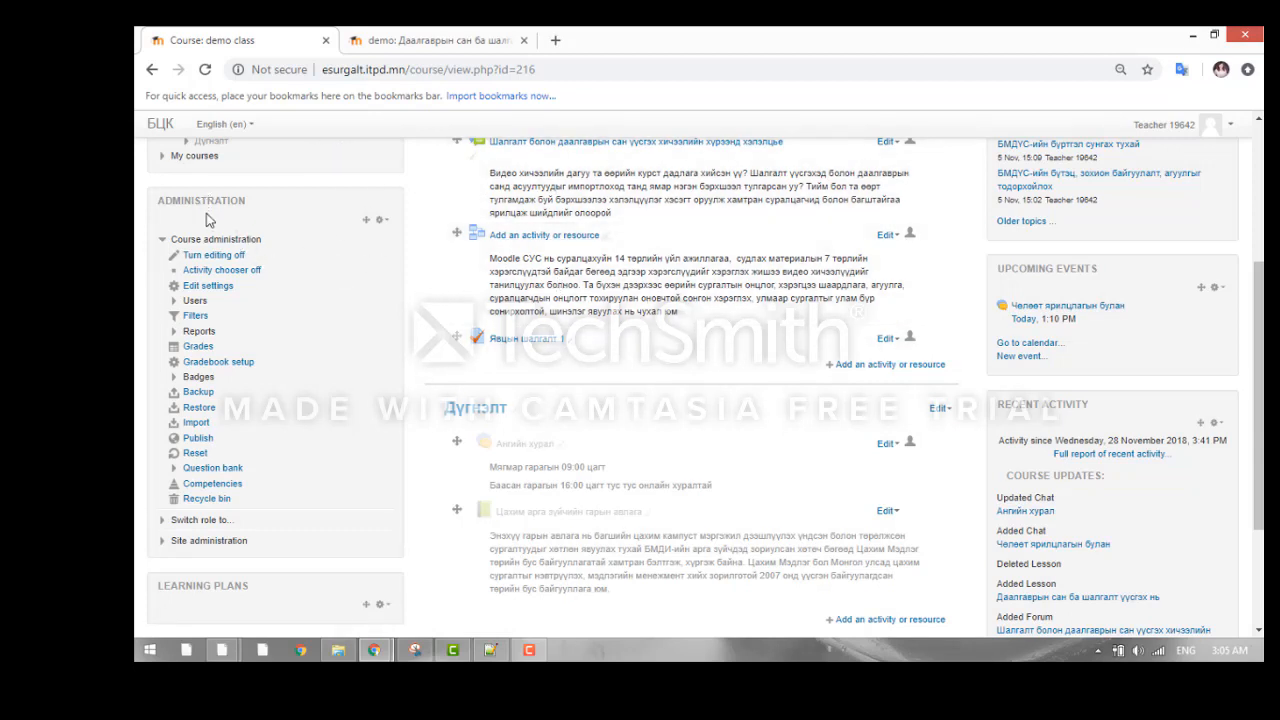
pyautogui.click(227, 471)
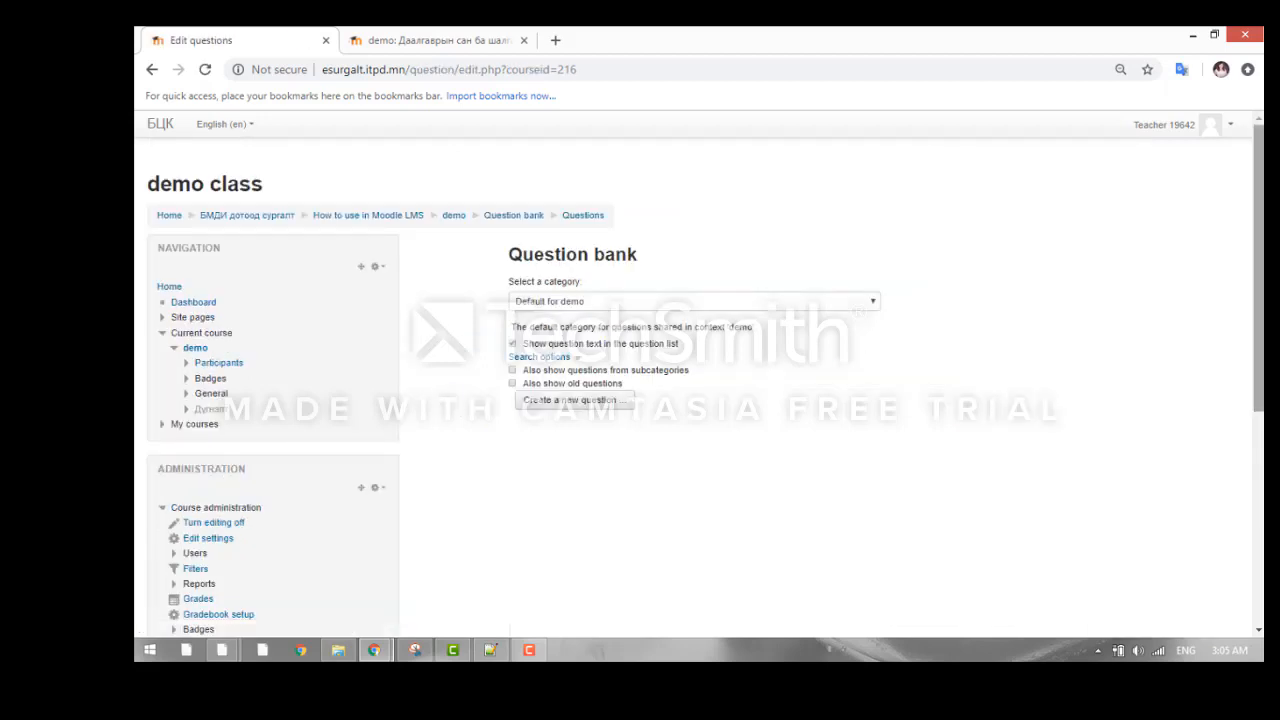
# - Look over the question bank's administration entries and browse the available question categories without changing the selected one
pyautogui.moveTo(1261, 212); pyautogui.dragTo(1261, 377)
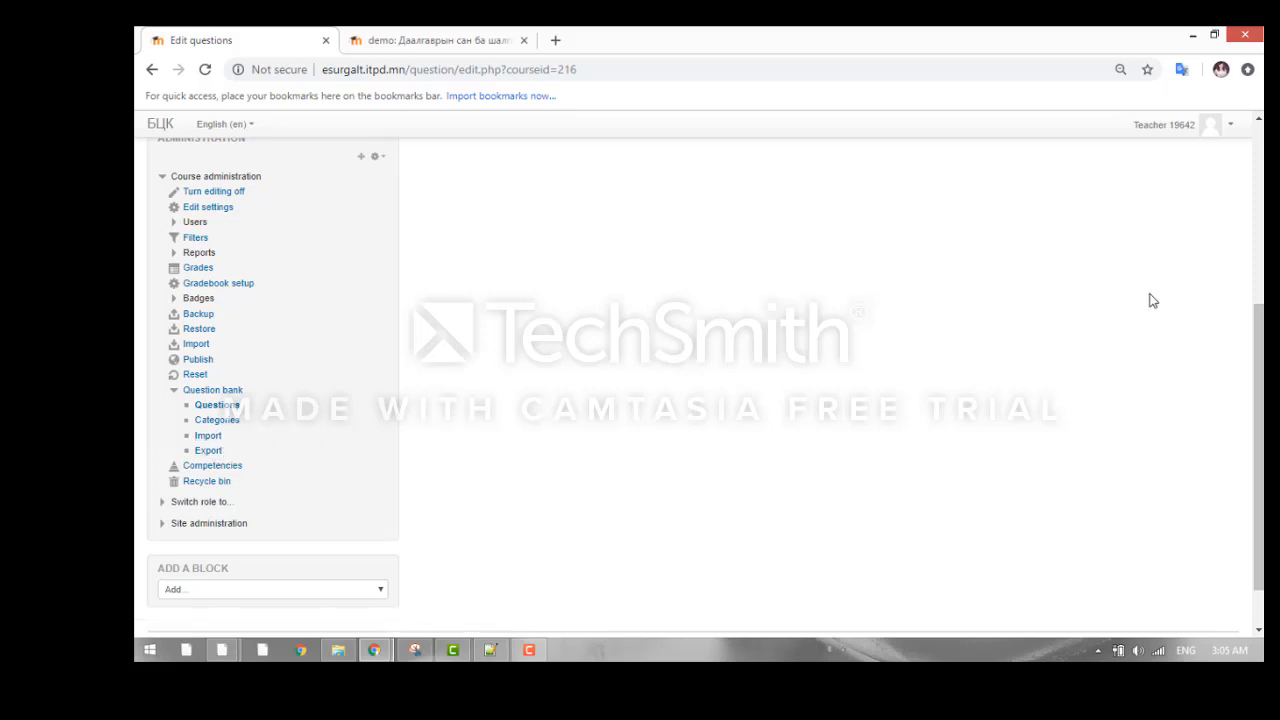
pyautogui.moveTo(1258, 365); pyautogui.dragTo(1258, 219)
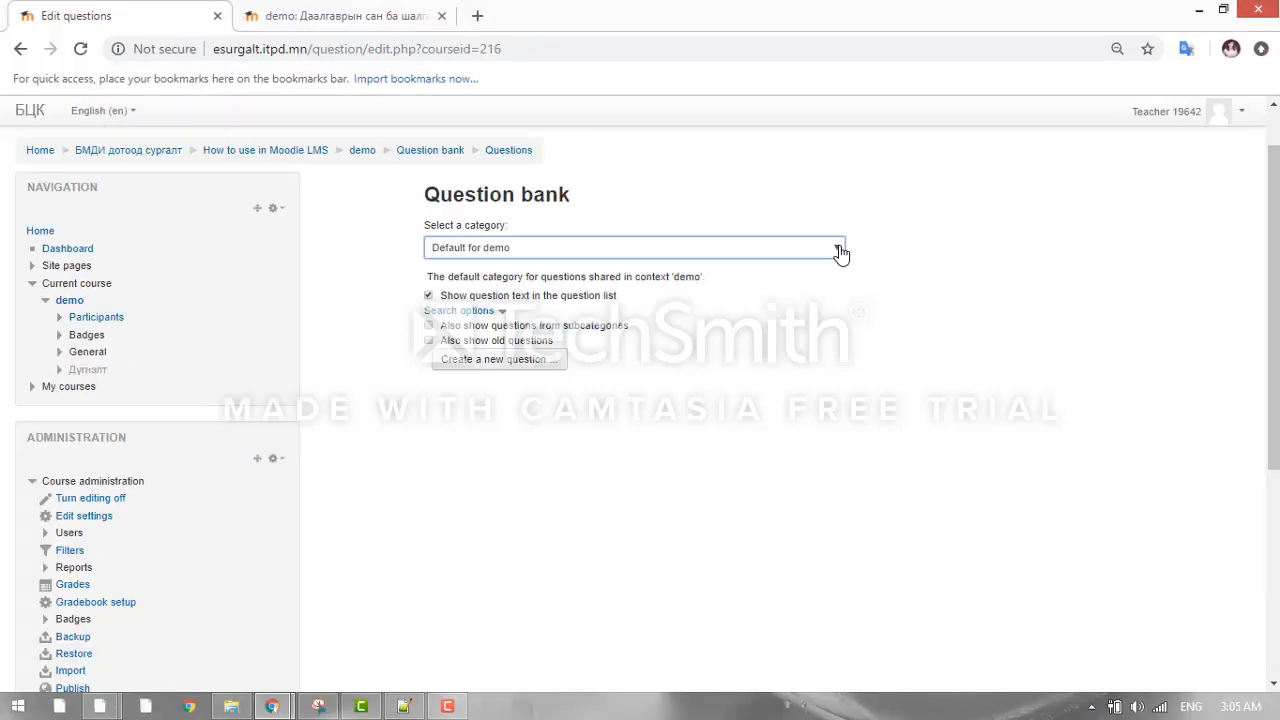
pyautogui.click(873, 246)
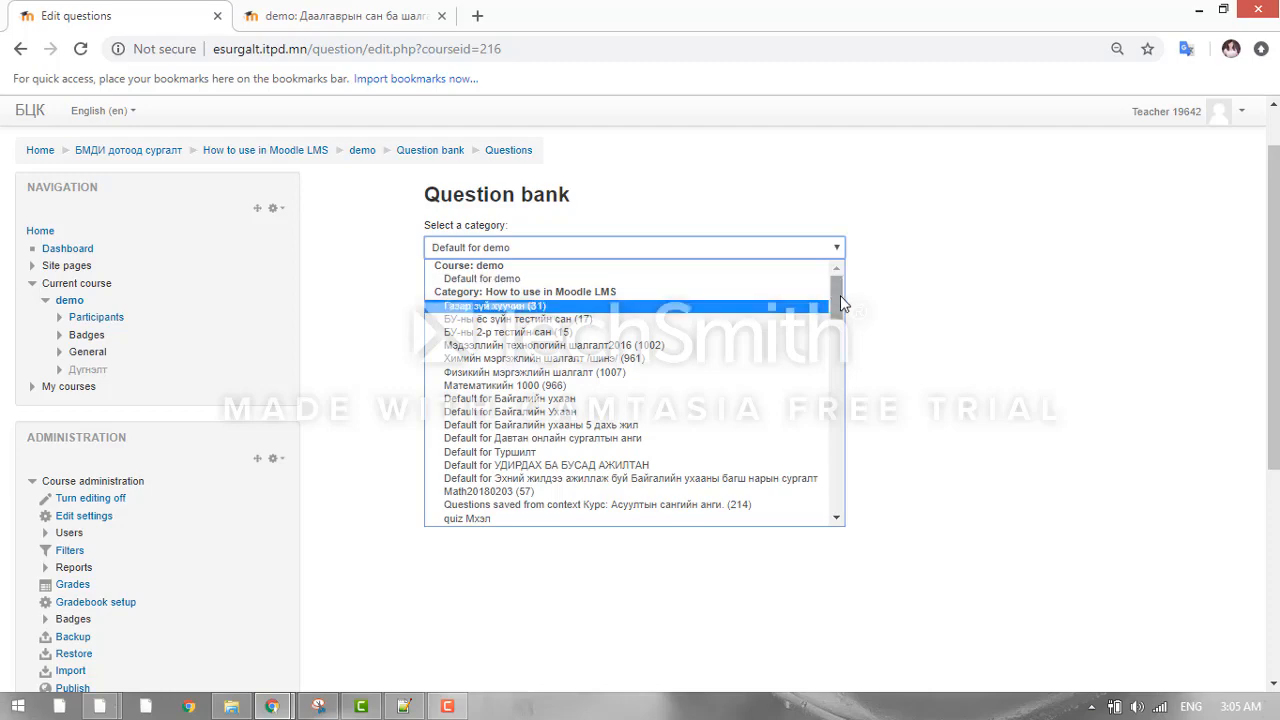
pyautogui.moveTo(841, 298)
pyautogui.mouseDown()
pyautogui.moveTo(848, 333)
pyautogui.moveTo(847, 277)
pyautogui.mouseUp()
pyautogui.moveTo(848, 284); pyautogui.dragTo(855, 329)
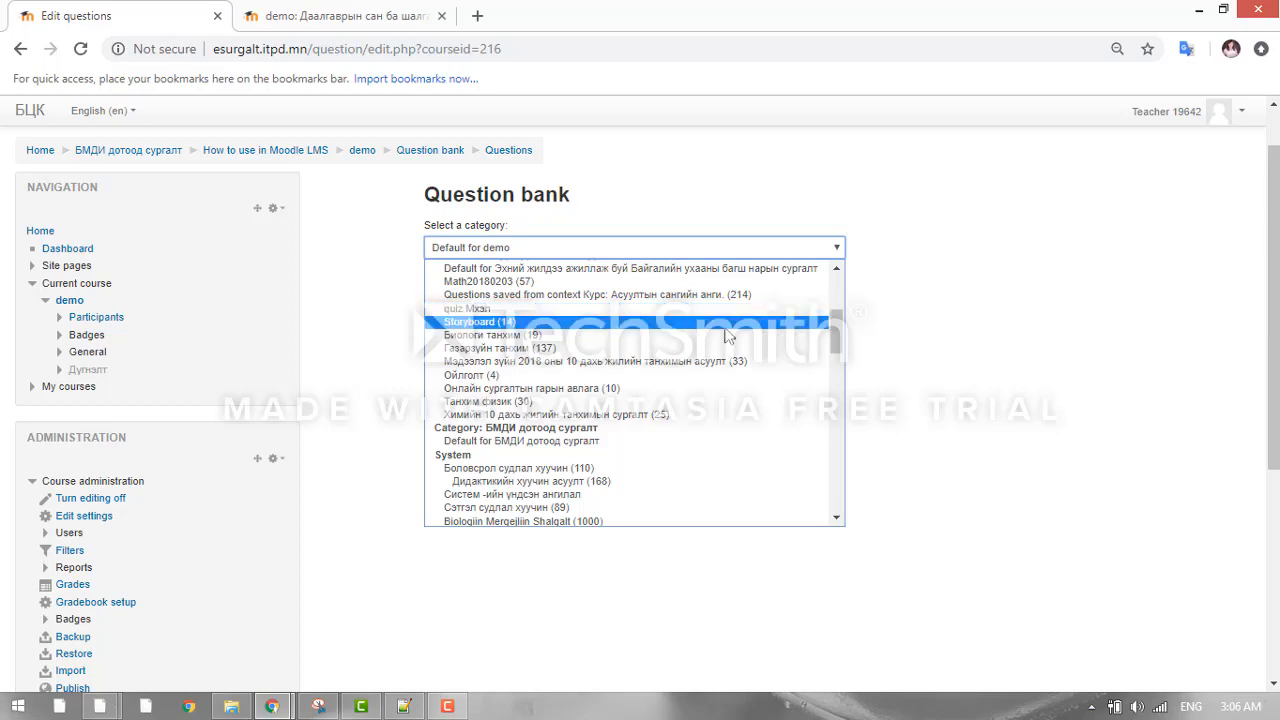
pyautogui.click(938, 470)
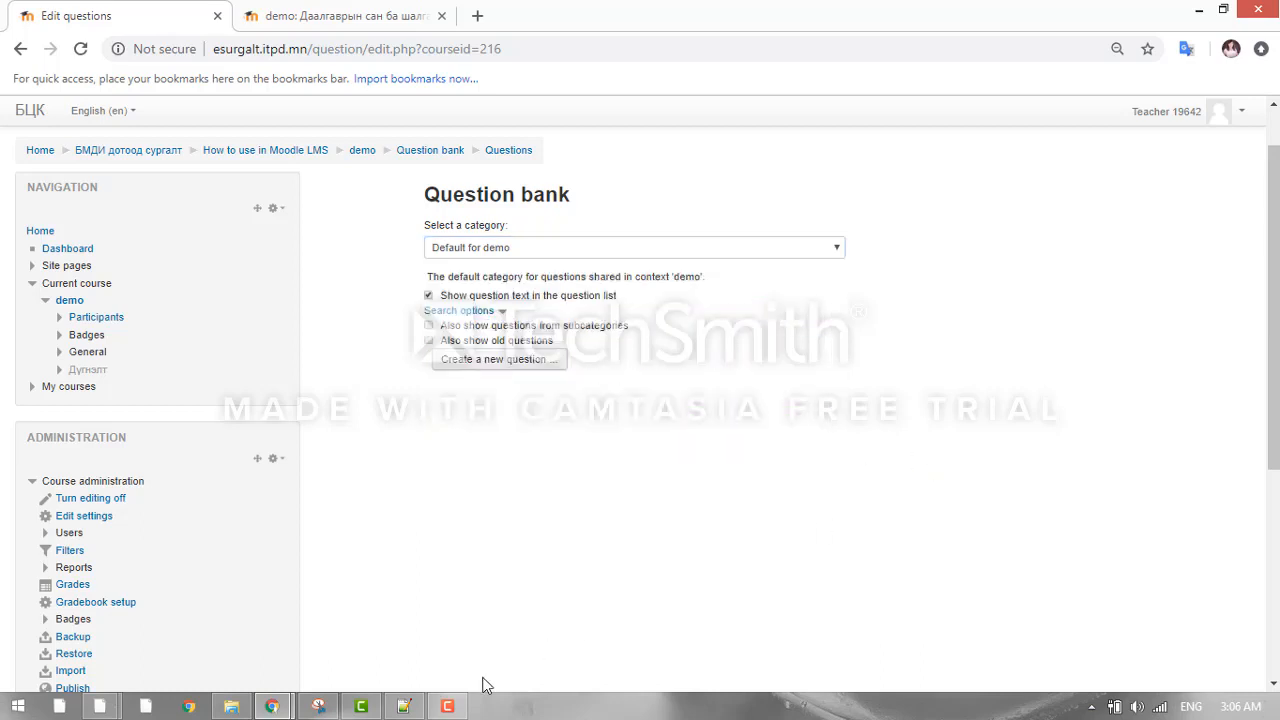
# - Switch to Notepad++ and examine the sample question line in mhel.txt: question name, question text, braces, correct answer and wrong answers
pyautogui.click(405, 706)
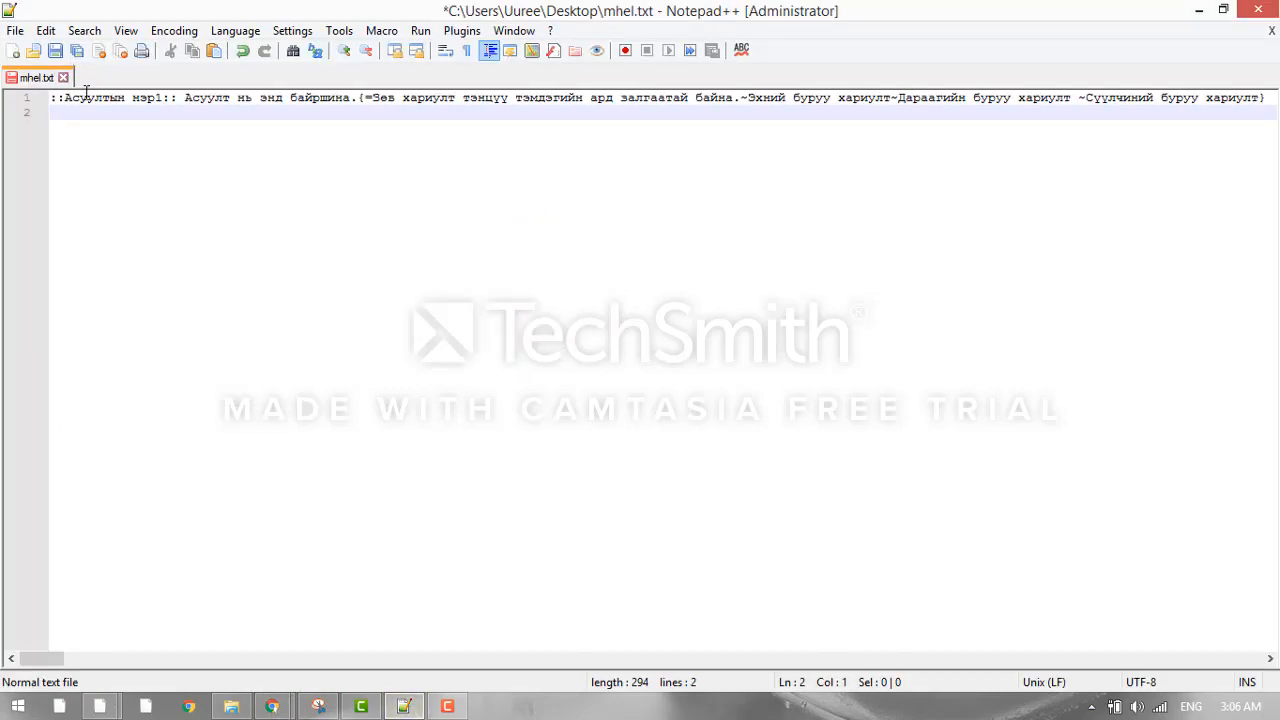
pyautogui.moveTo(62, 98); pyautogui.dragTo(334, 109)
pyautogui.click(366, 98)
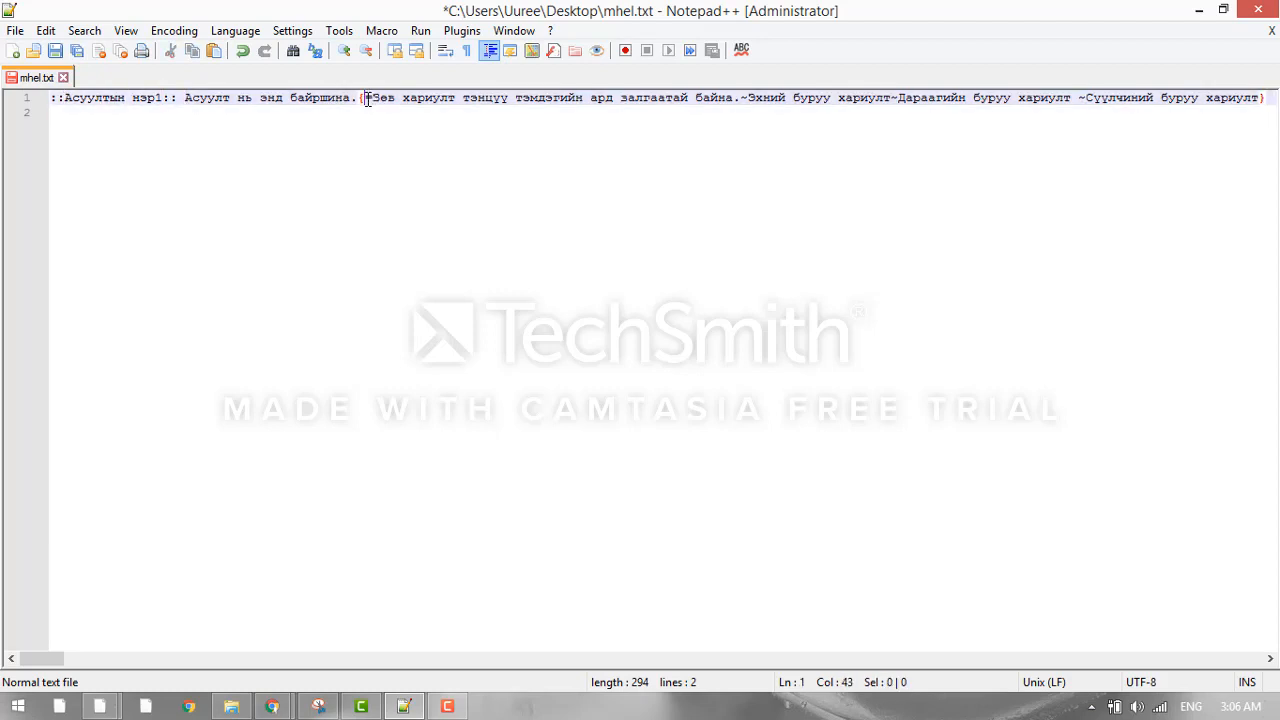
pyautogui.click(1267, 98)
pyautogui.moveTo(377, 100); pyautogui.dragTo(555, 99)
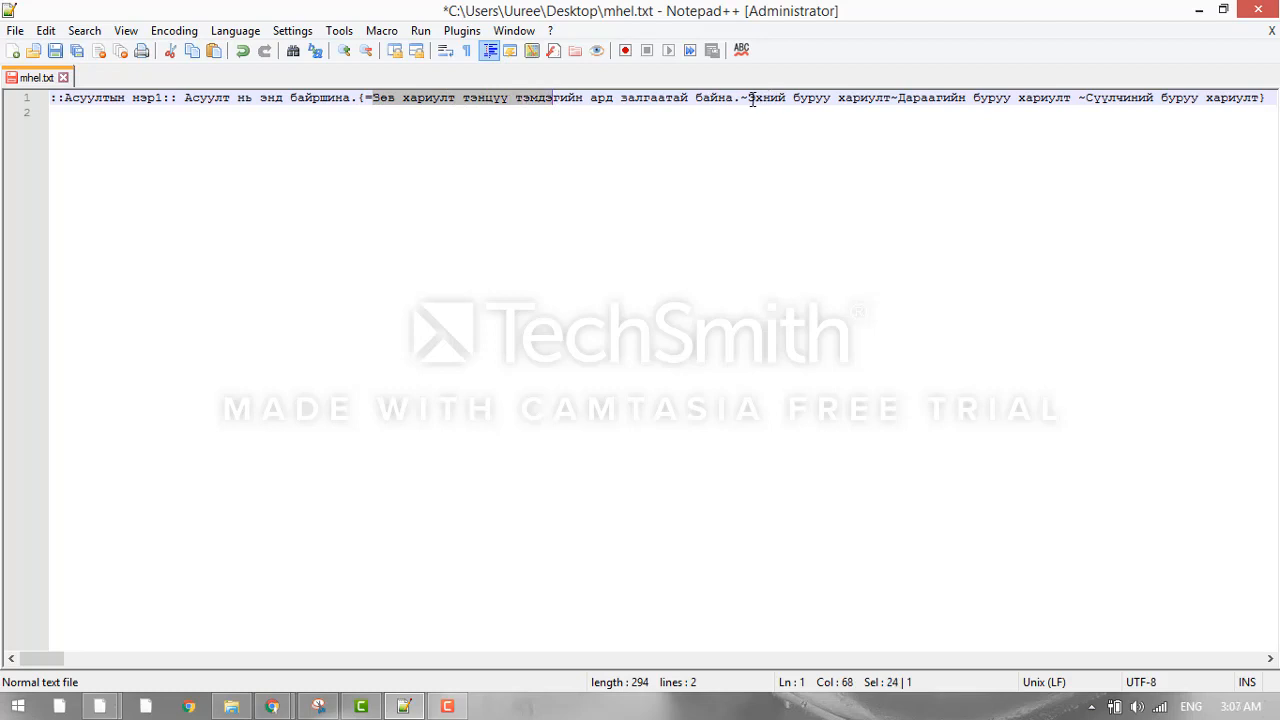
pyautogui.moveTo(752, 100); pyautogui.dragTo(888, 104)
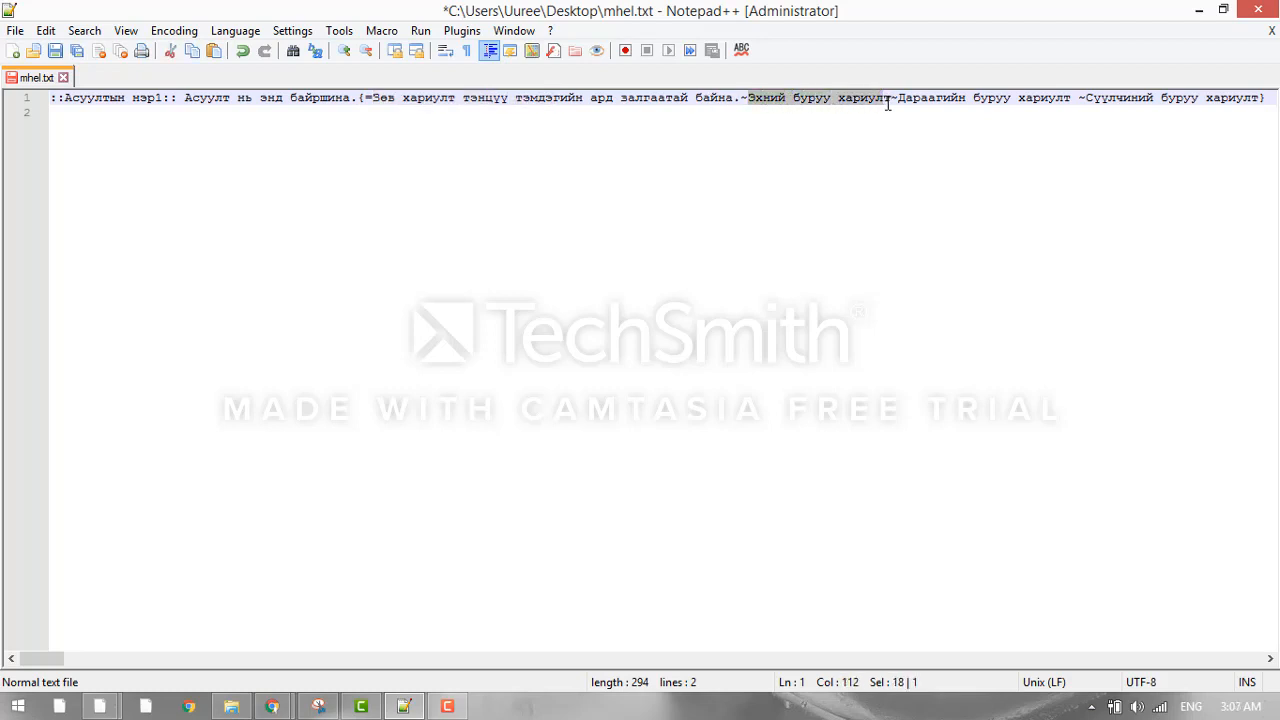
pyautogui.click(745, 100)
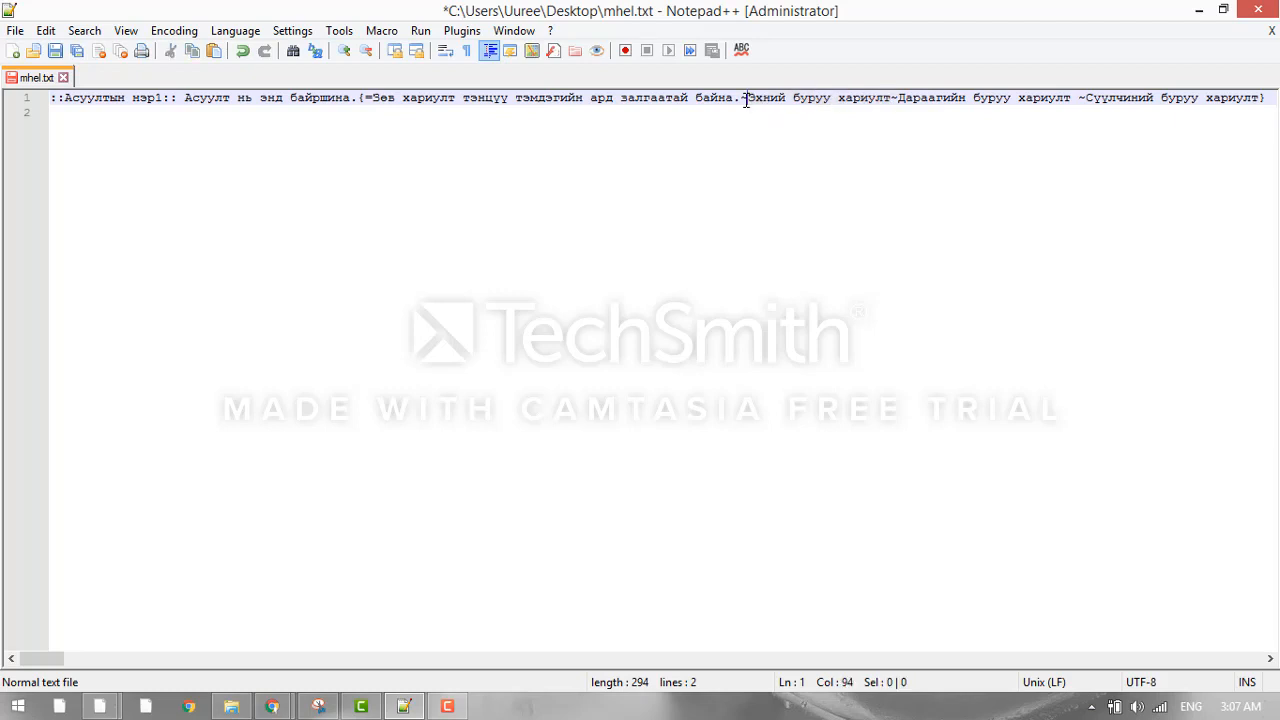
pyautogui.click(906, 97)
pyautogui.click(1273, 97)
pyautogui.moveTo(1273, 97); pyautogui.dragTo(43, 85)
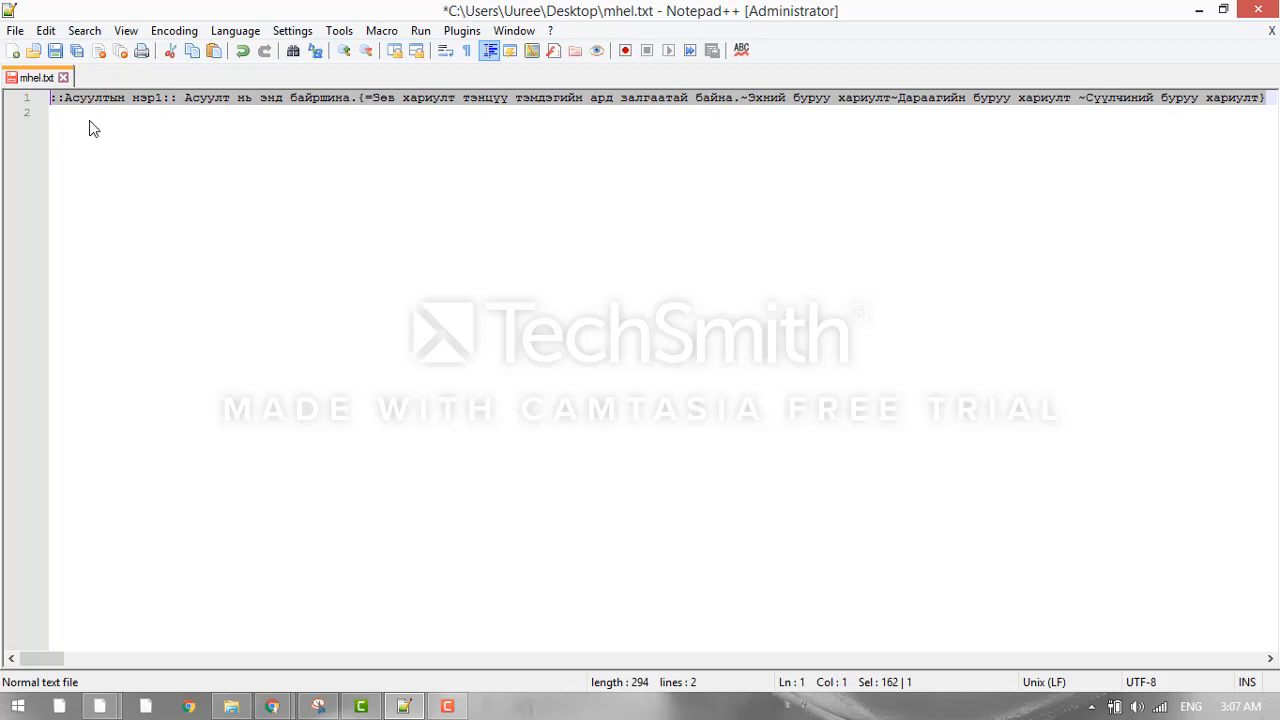
pyautogui.click(155, 157)
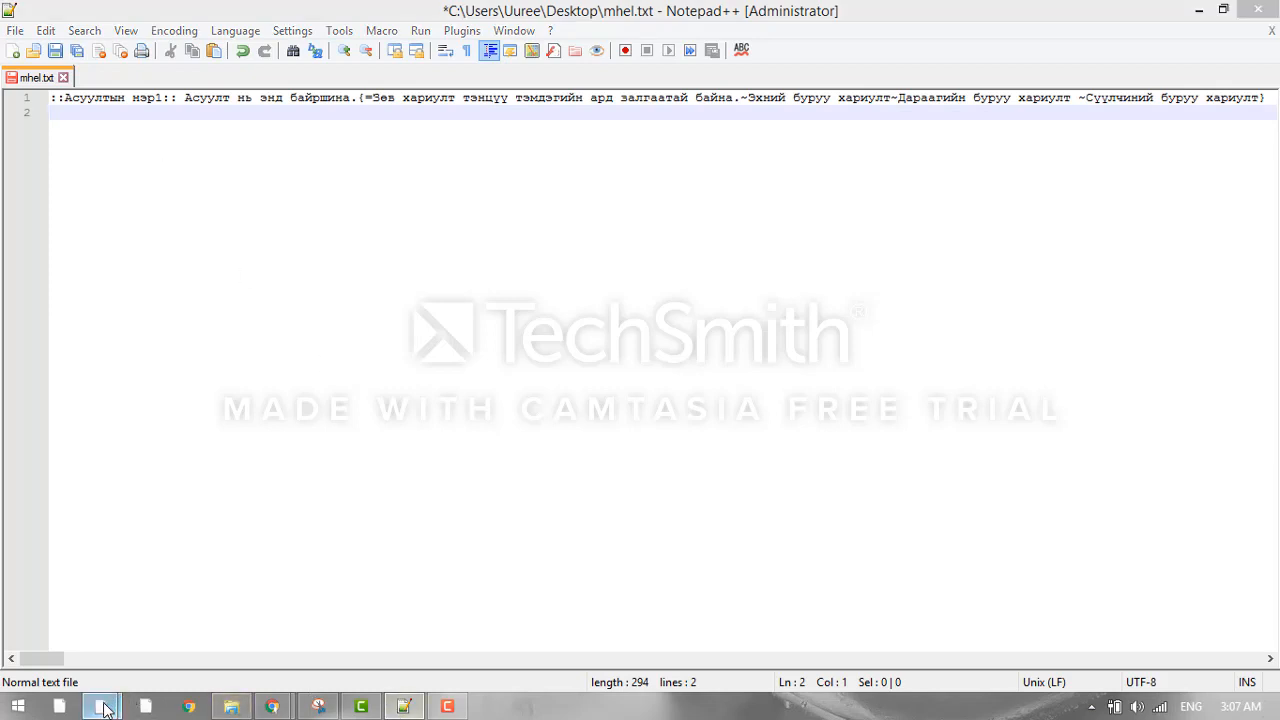
# - Switch to the Mongol hel 10 jil test workbook in Excel and bring up the first questions on the 10 jil sheet
pyautogui.moveTo(100, 706)
pyautogui.click(316, 614)
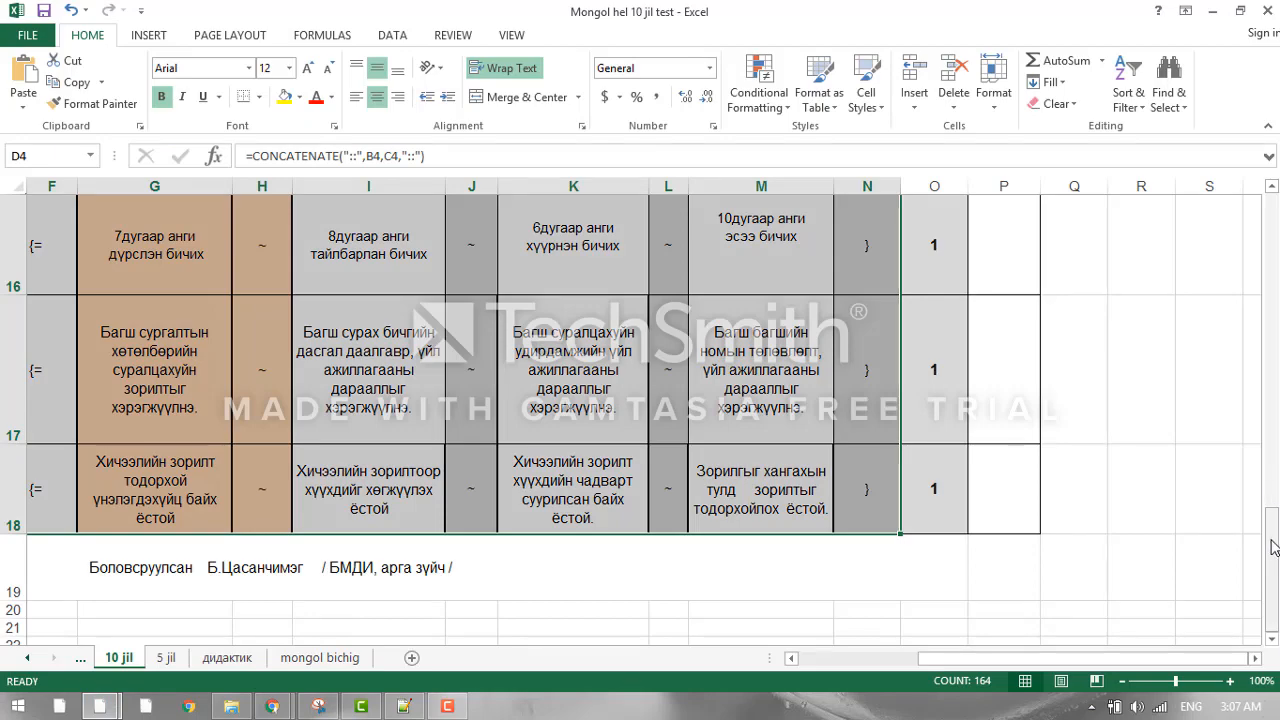
pyautogui.moveTo(1273, 545); pyautogui.dragTo(1277, 272)
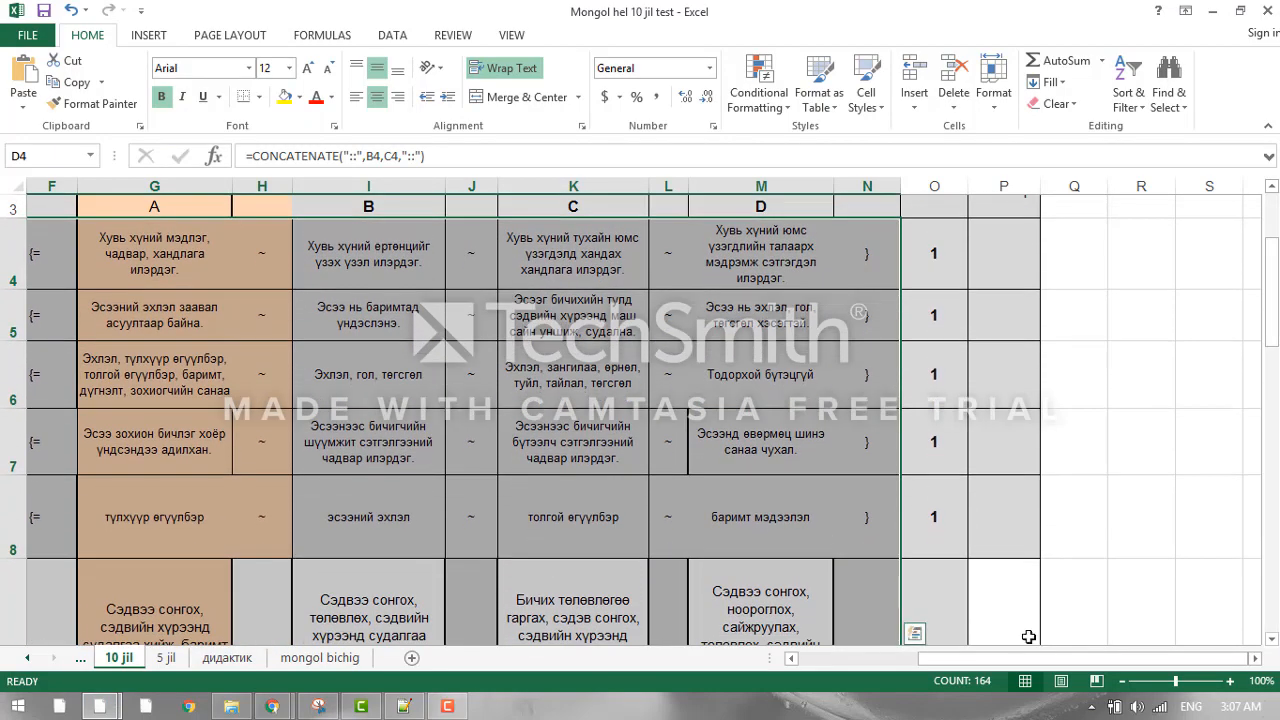
pyautogui.hscroll(-2, 930, 664)
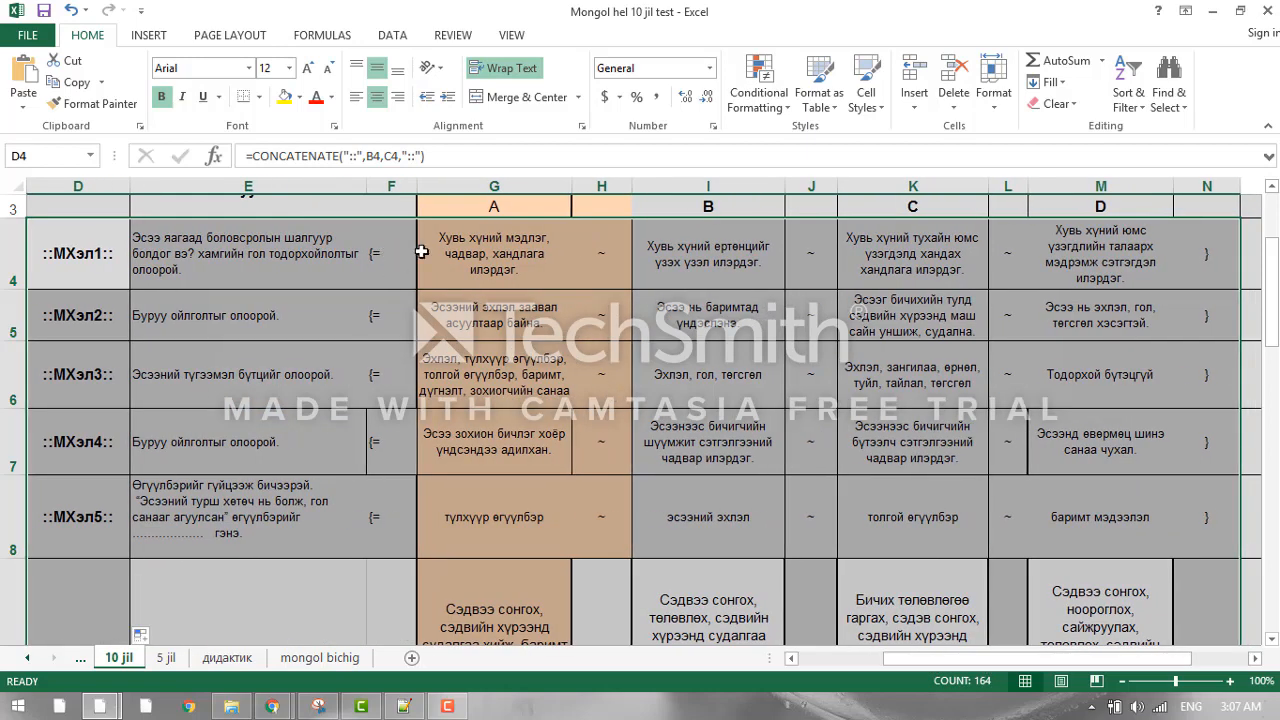
# - Examine how rows 4 and 5 lay out the question name, question text, {= marker, correct answer in column G, wrong answers and ~ separators
pyautogui.click(1058, 270)
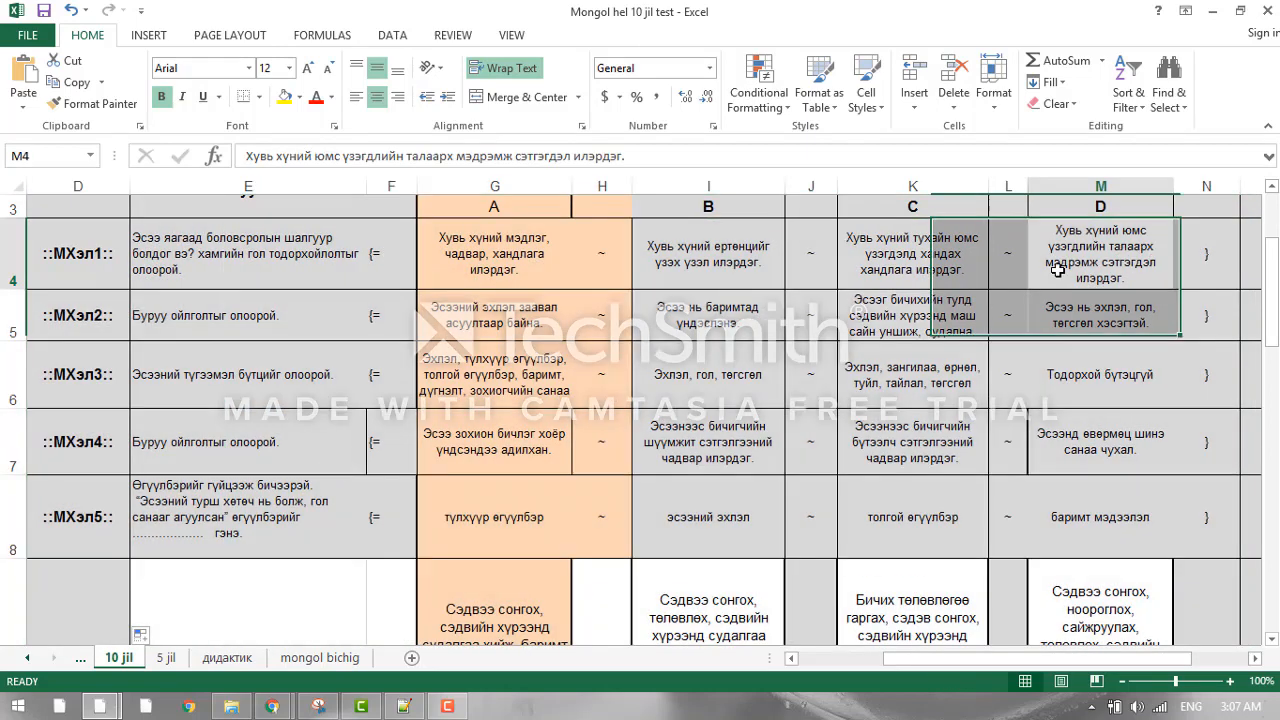
pyautogui.moveTo(1058, 270); pyautogui.dragTo(1008, 262)
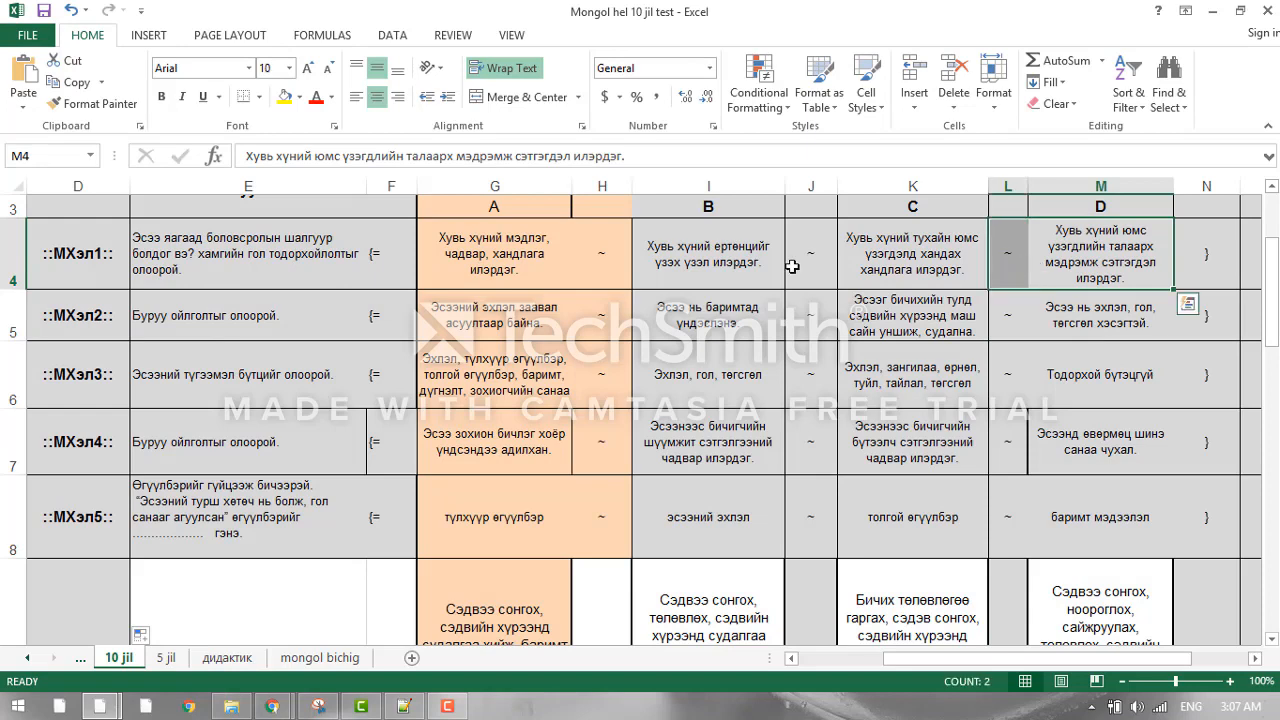
pyautogui.click(493, 255)
pyautogui.click(488, 185)
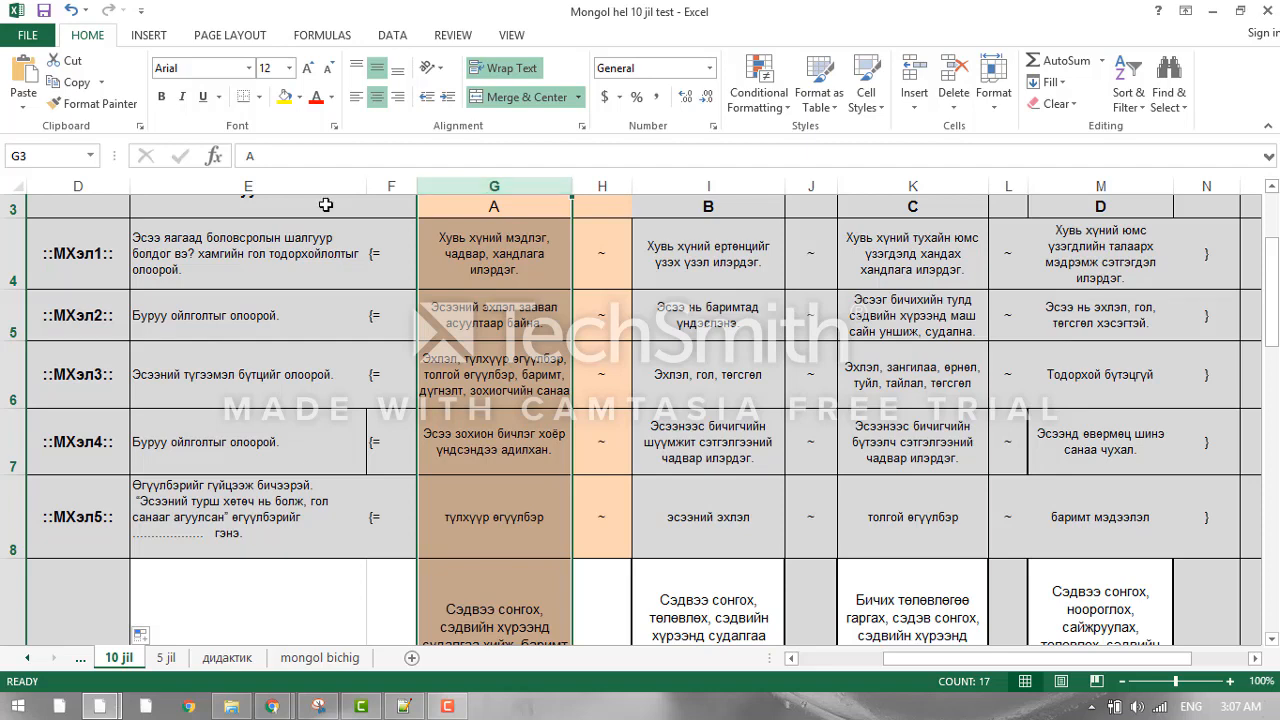
pyautogui.click(310, 236)
pyautogui.click(476, 248)
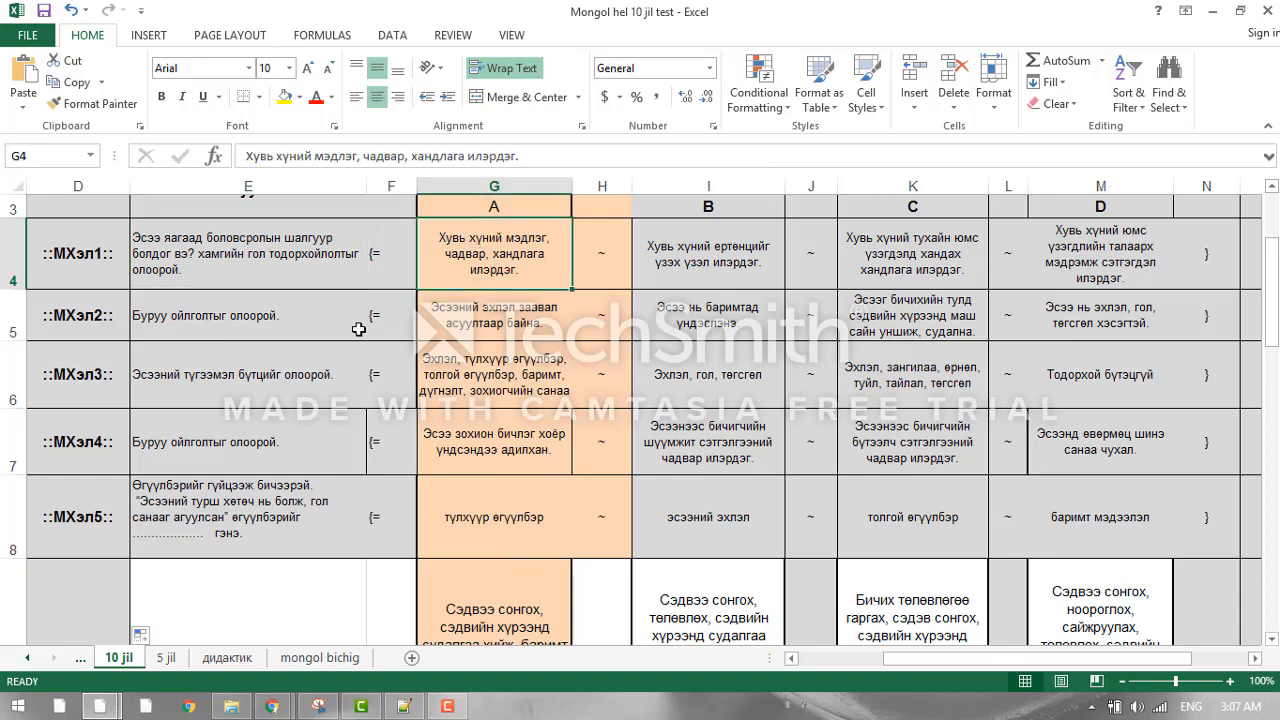
pyautogui.click(288, 310)
pyautogui.click(465, 323)
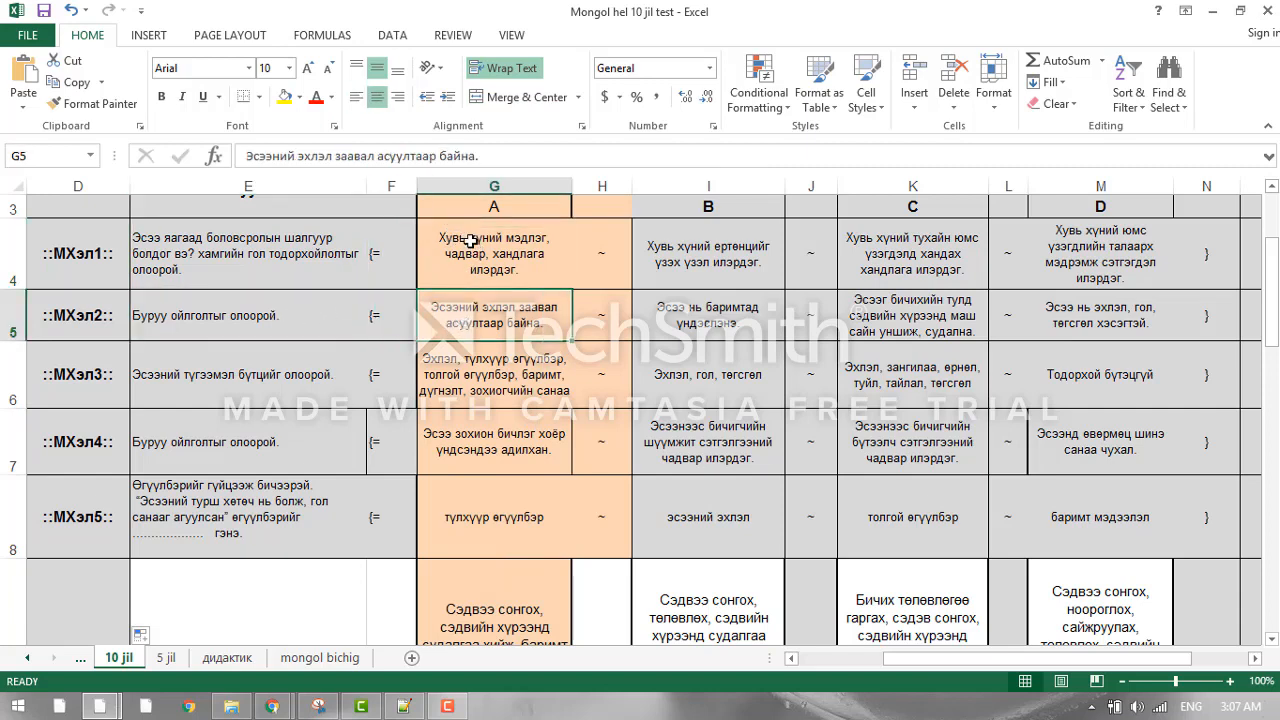
pyautogui.click(455, 266)
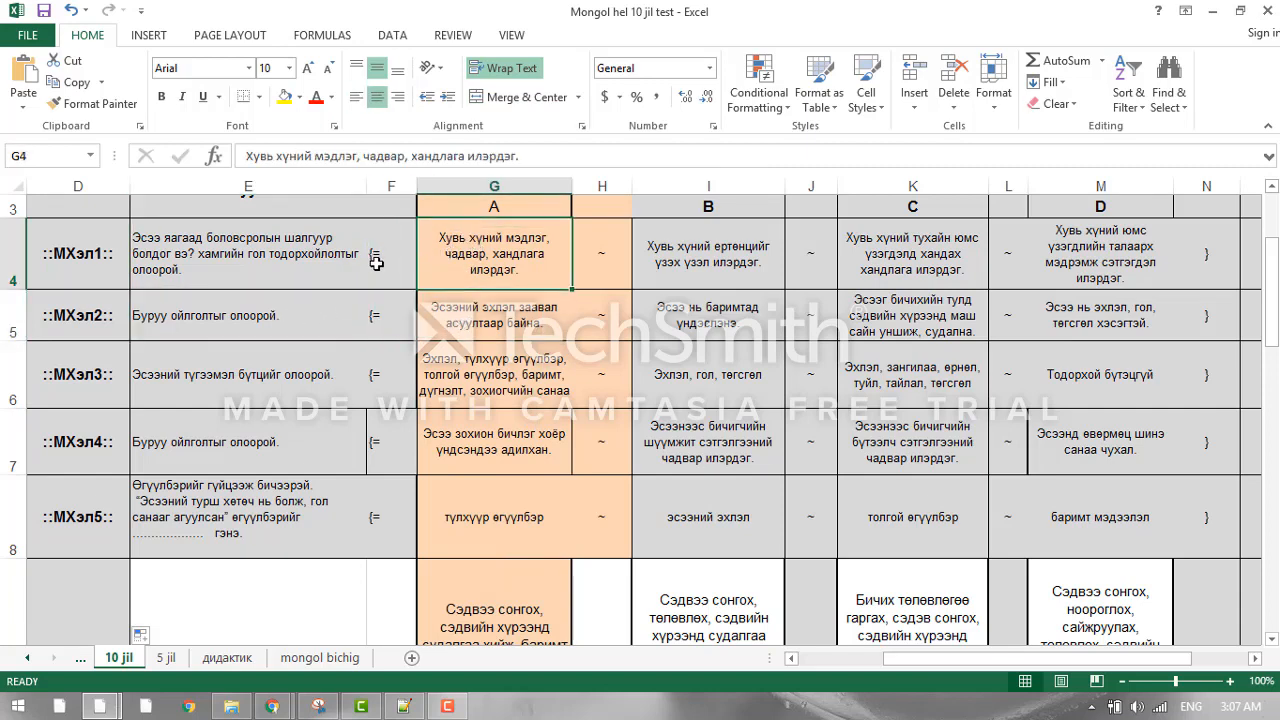
pyautogui.click(375, 261)
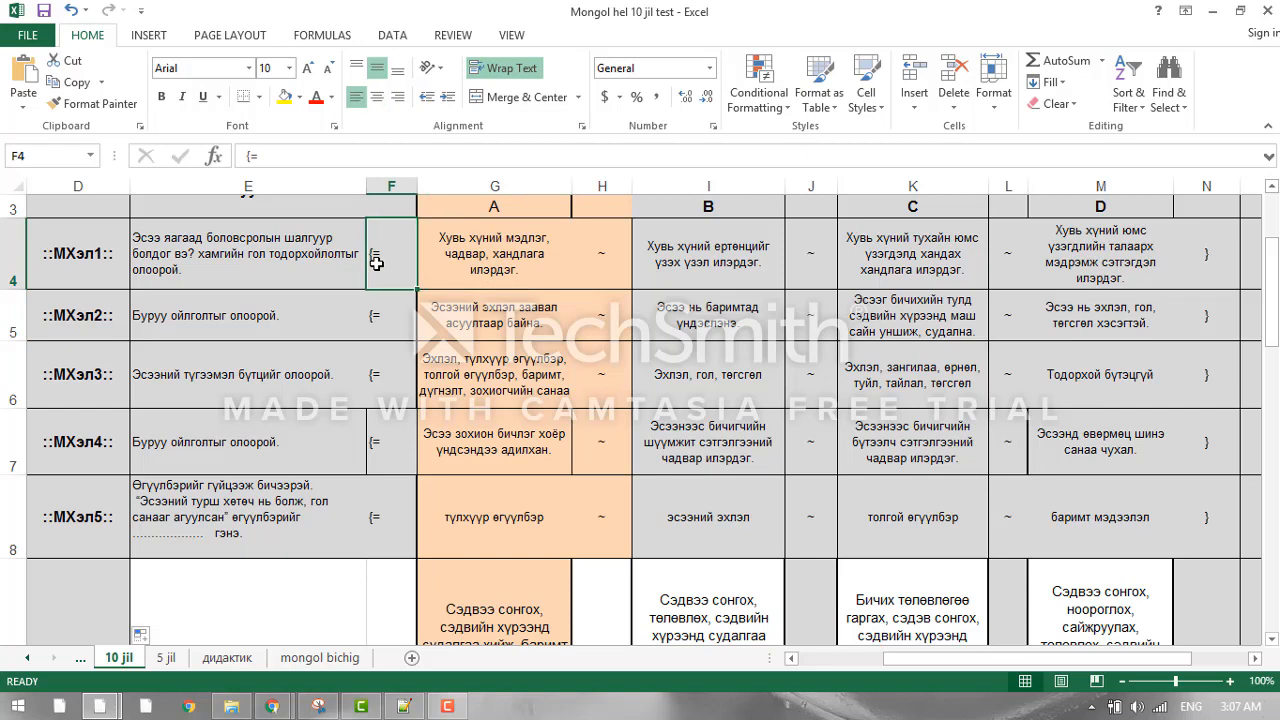
pyautogui.click(696, 261)
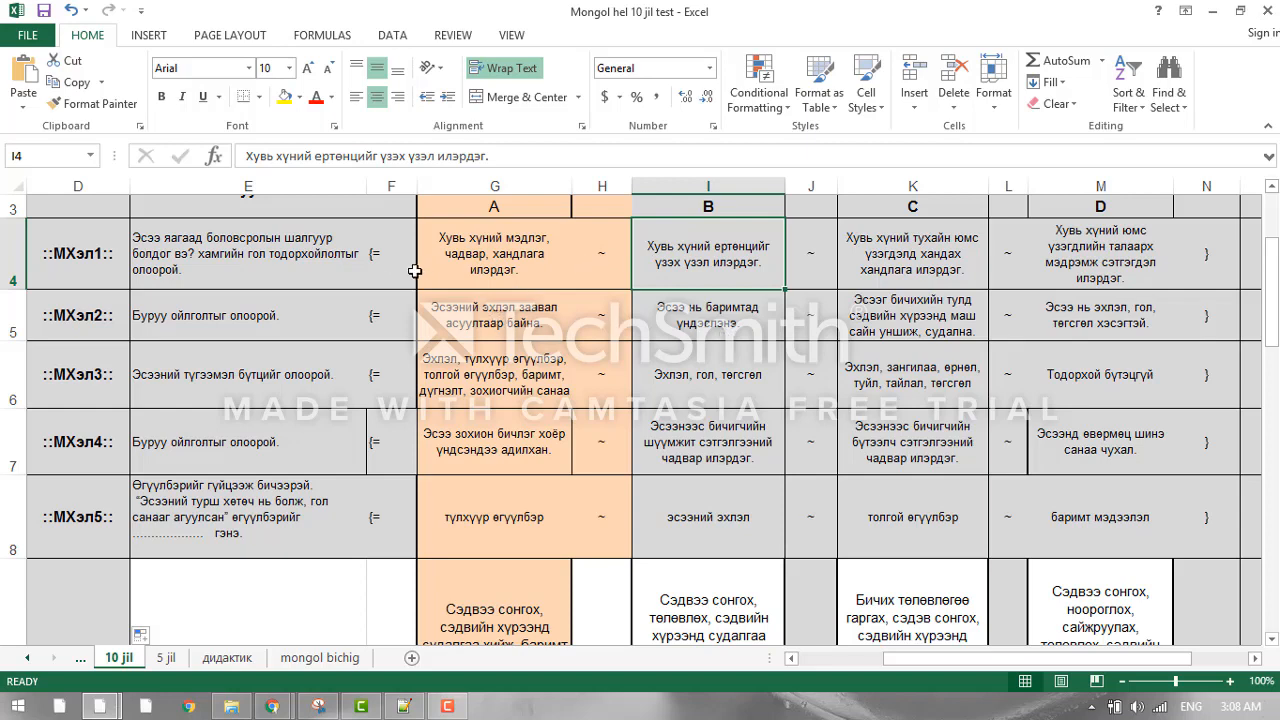
pyautogui.click(241, 247)
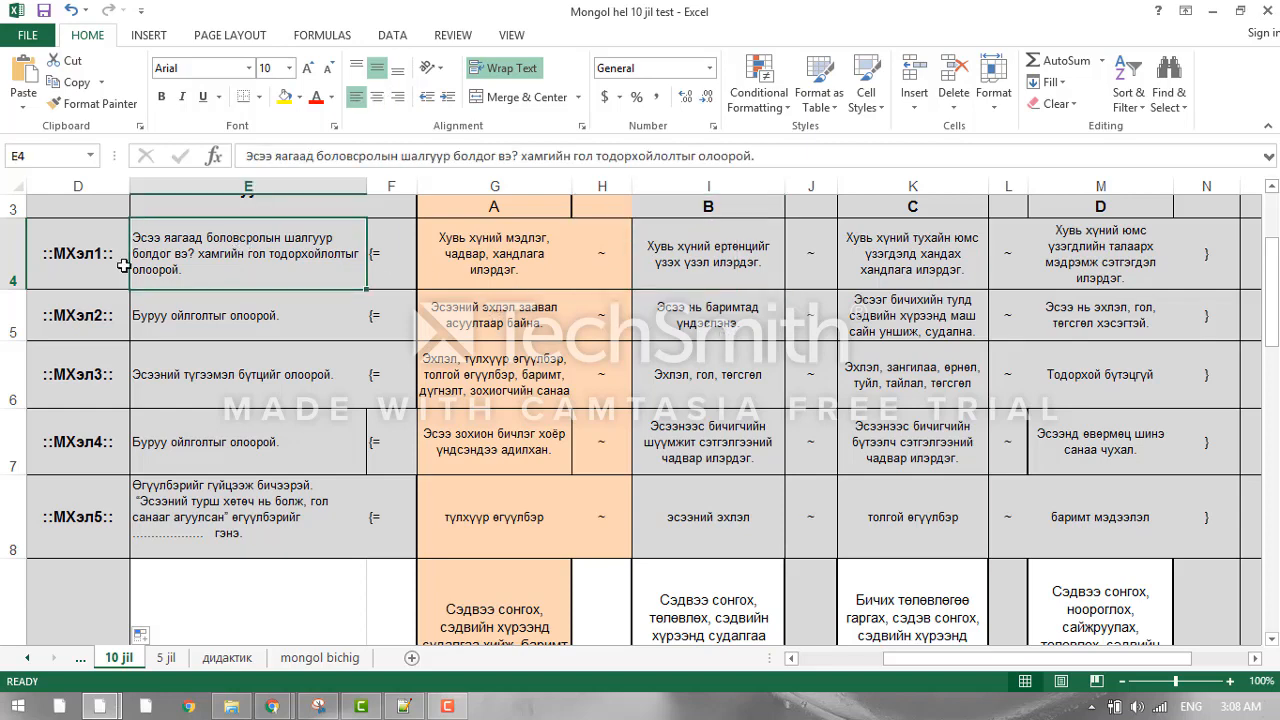
pyautogui.click(88, 256)
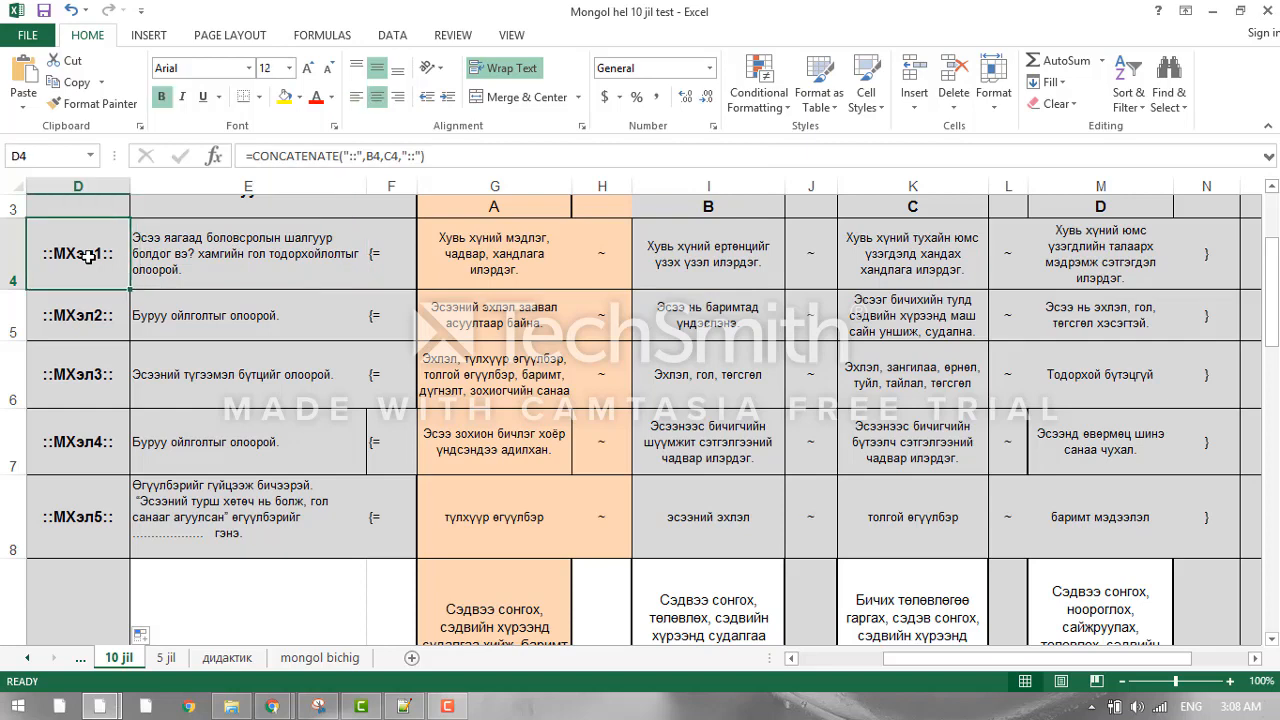
pyautogui.moveTo(202, 256); pyautogui.dragTo(230, 313)
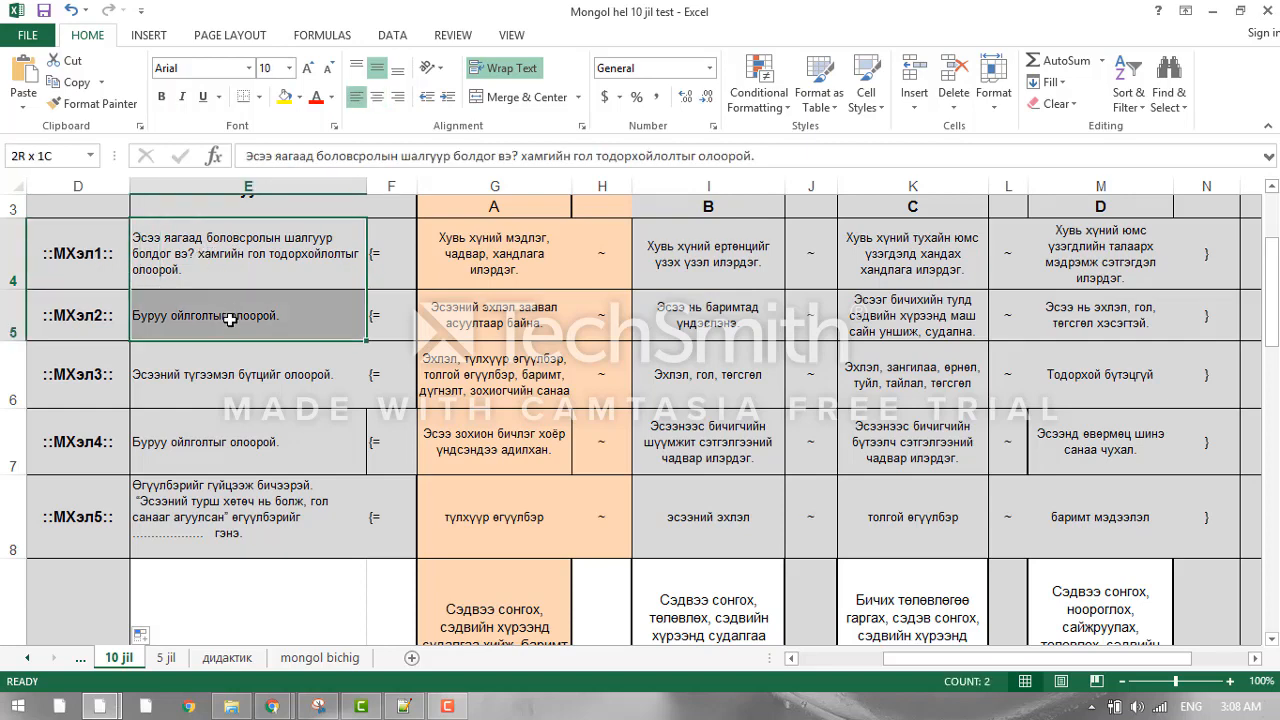
pyautogui.click(83, 256)
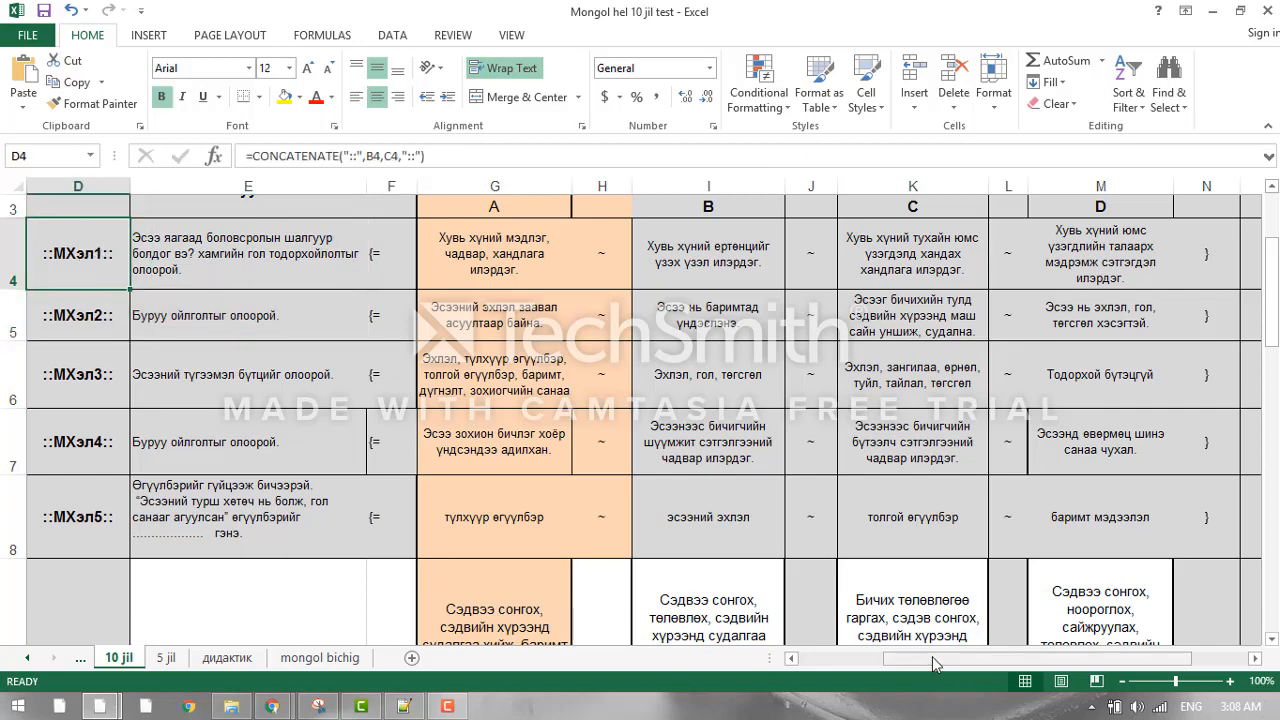
# - Examine the name prefix in B4, the number in C4 and the CONCATENATE formula in D4 that joins them between double colons
pyautogui.moveTo(937, 662); pyautogui.dragTo(840, 660)
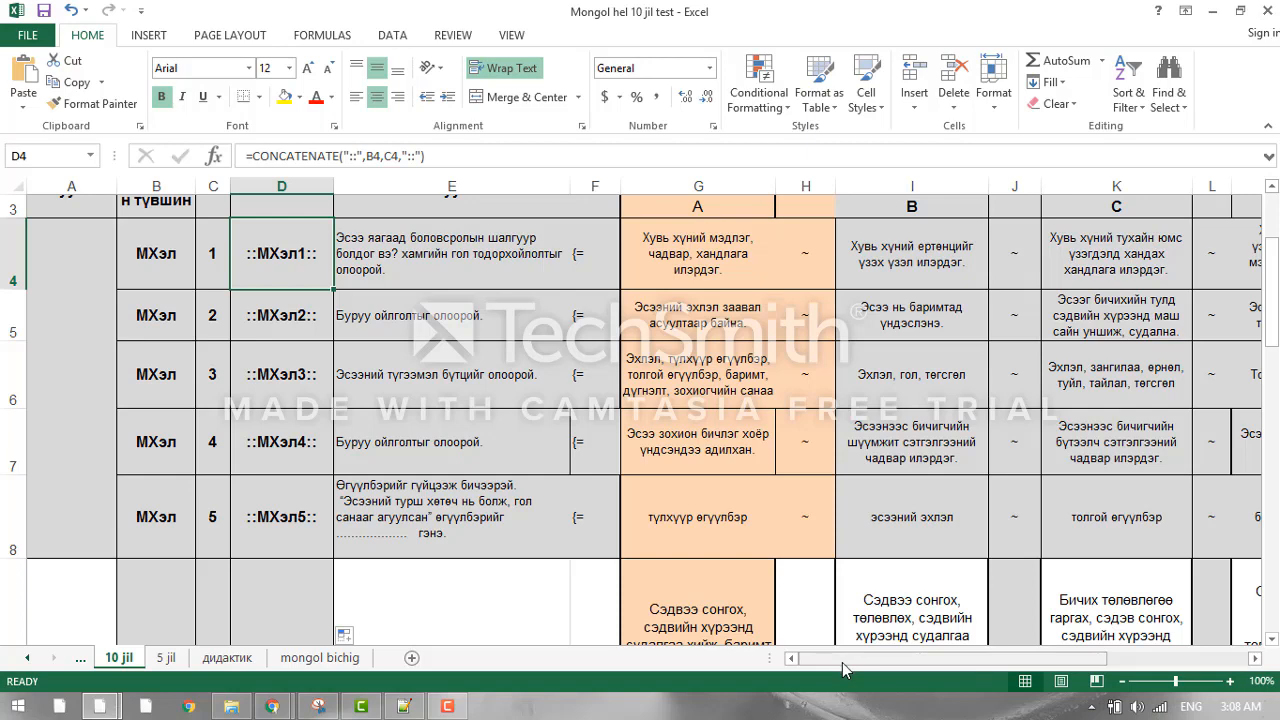
pyautogui.moveTo(843, 668)
pyautogui.mouseDown()
pyautogui.moveTo(866, 663)
pyautogui.moveTo(844, 663)
pyautogui.mouseUp()
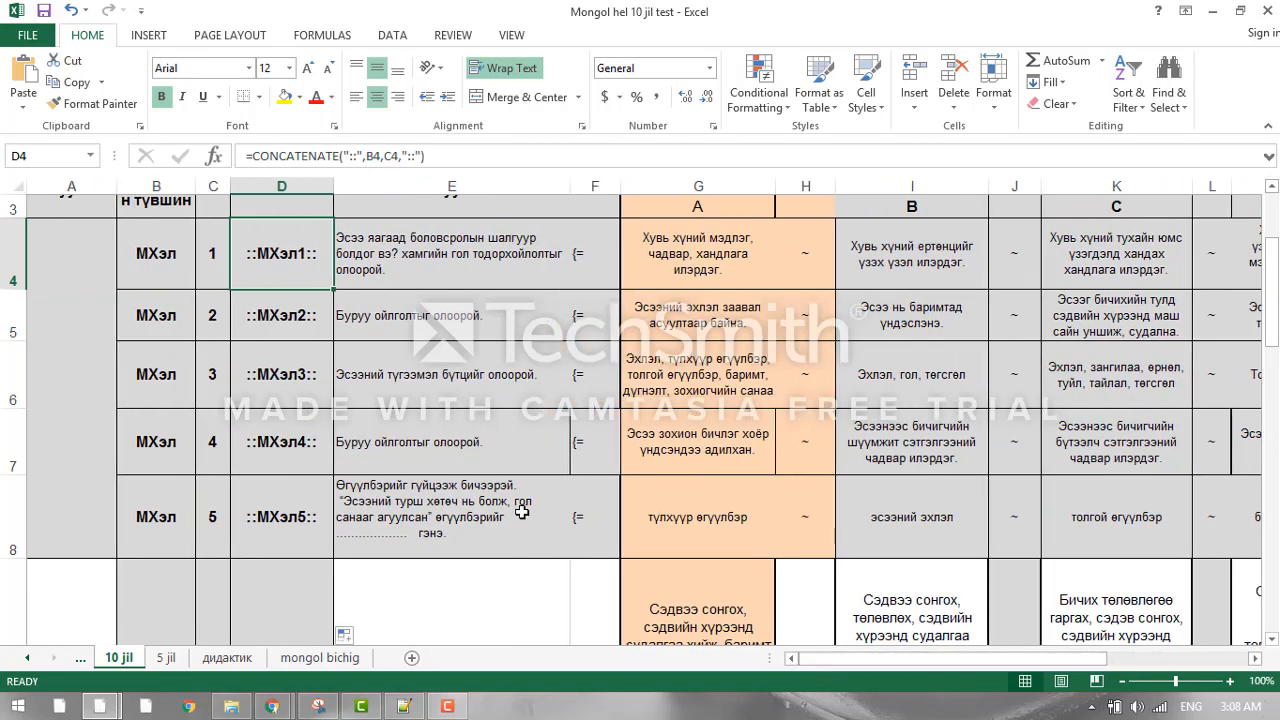
pyautogui.click(156, 255)
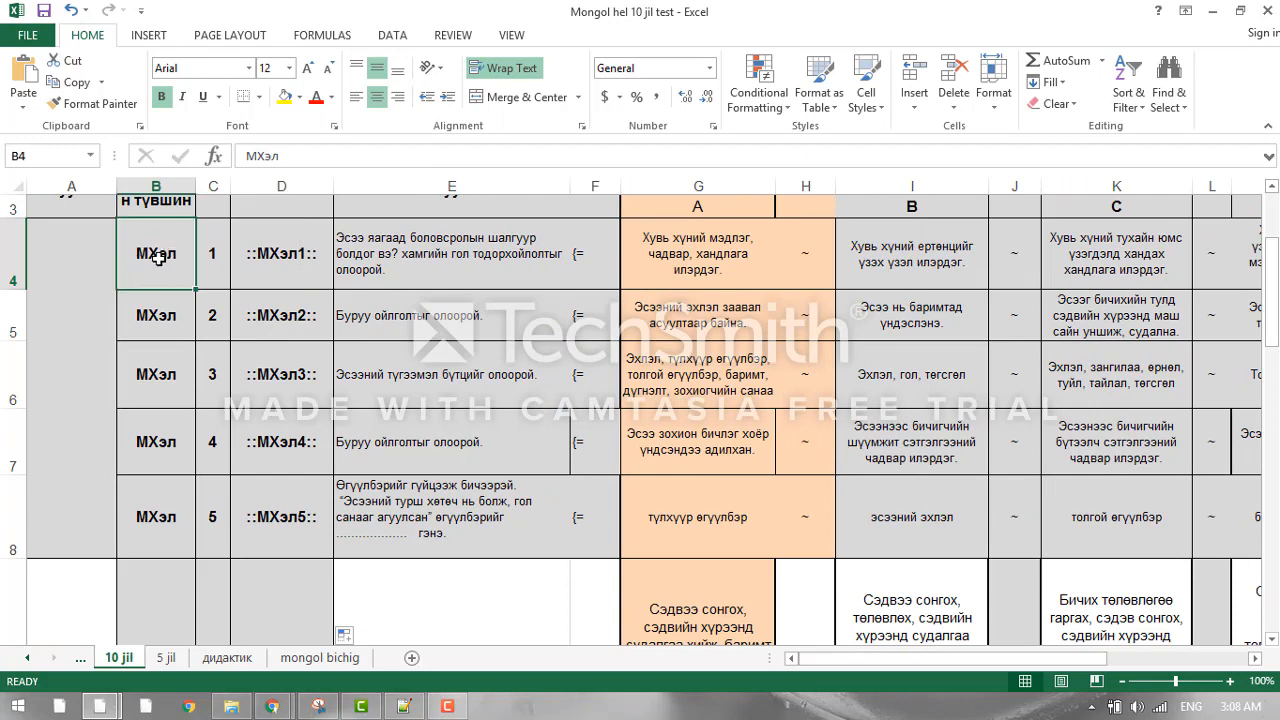
pyautogui.click(208, 254)
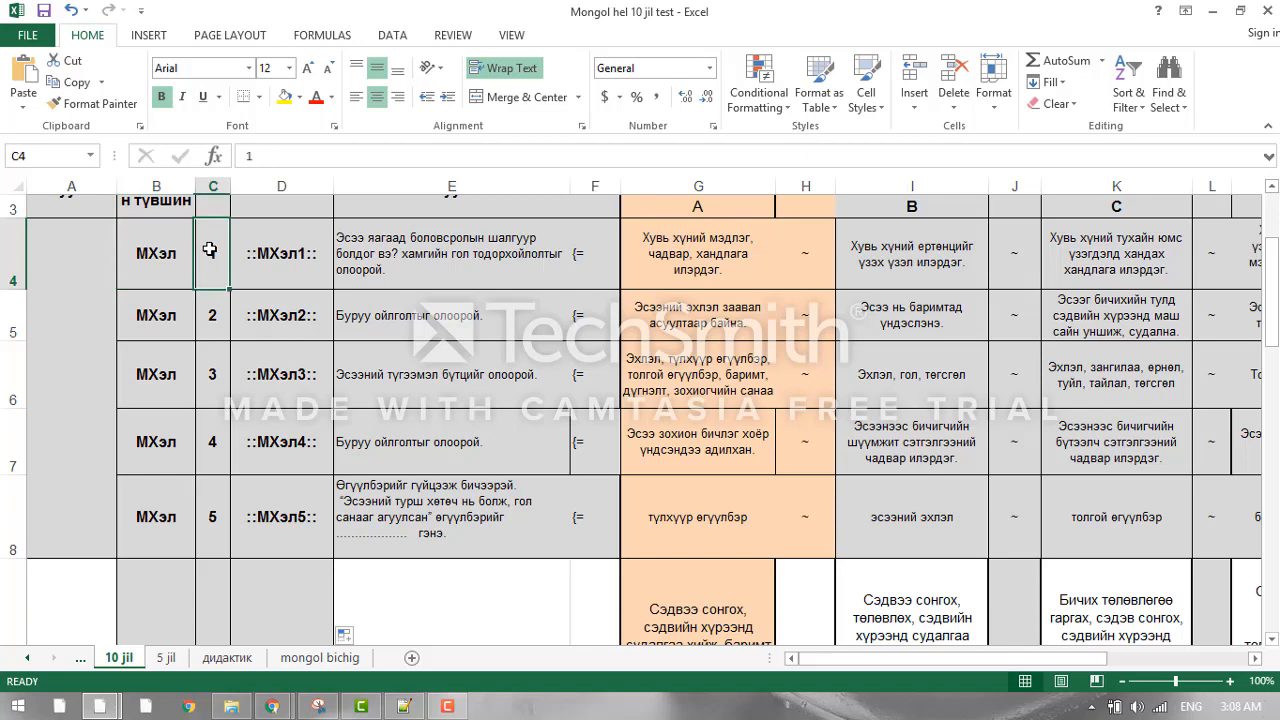
pyautogui.click(266, 266)
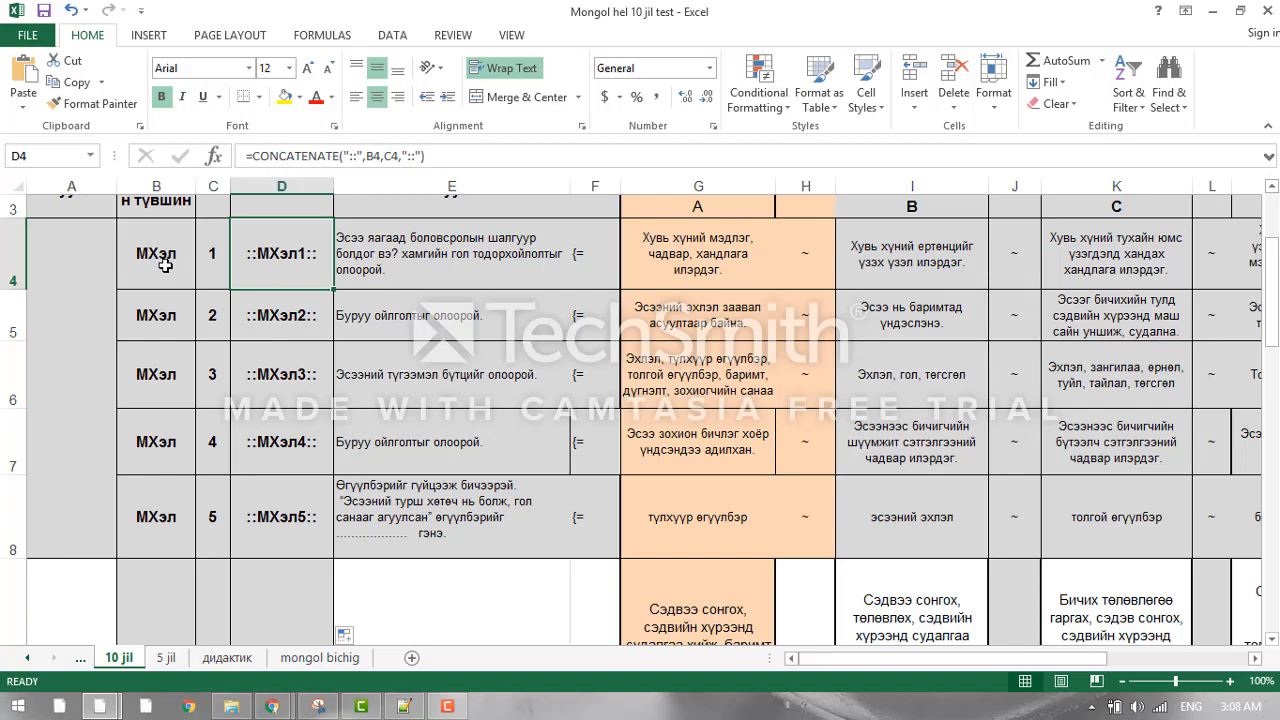
# - Check again how the formula in D4 joins the prefix from B4 and the number from C4 with "::" on both sides
pyautogui.click(159, 262)
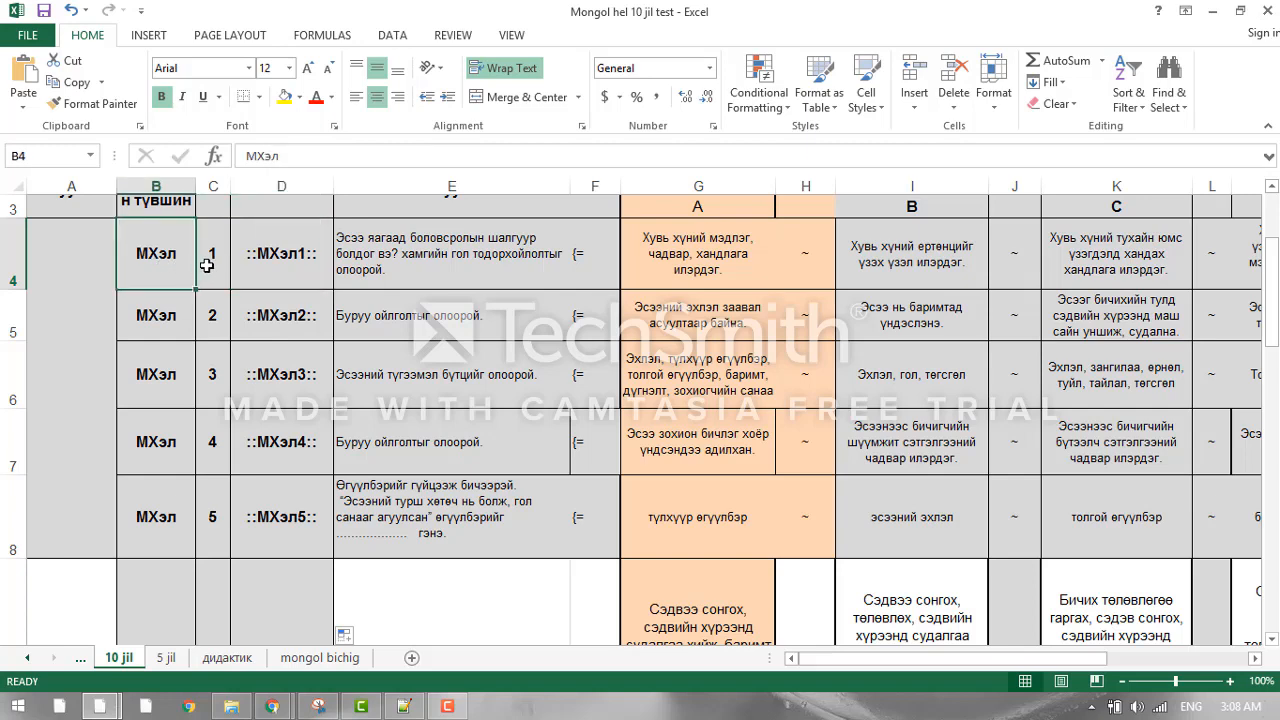
pyautogui.click(205, 265)
pyautogui.click(280, 252)
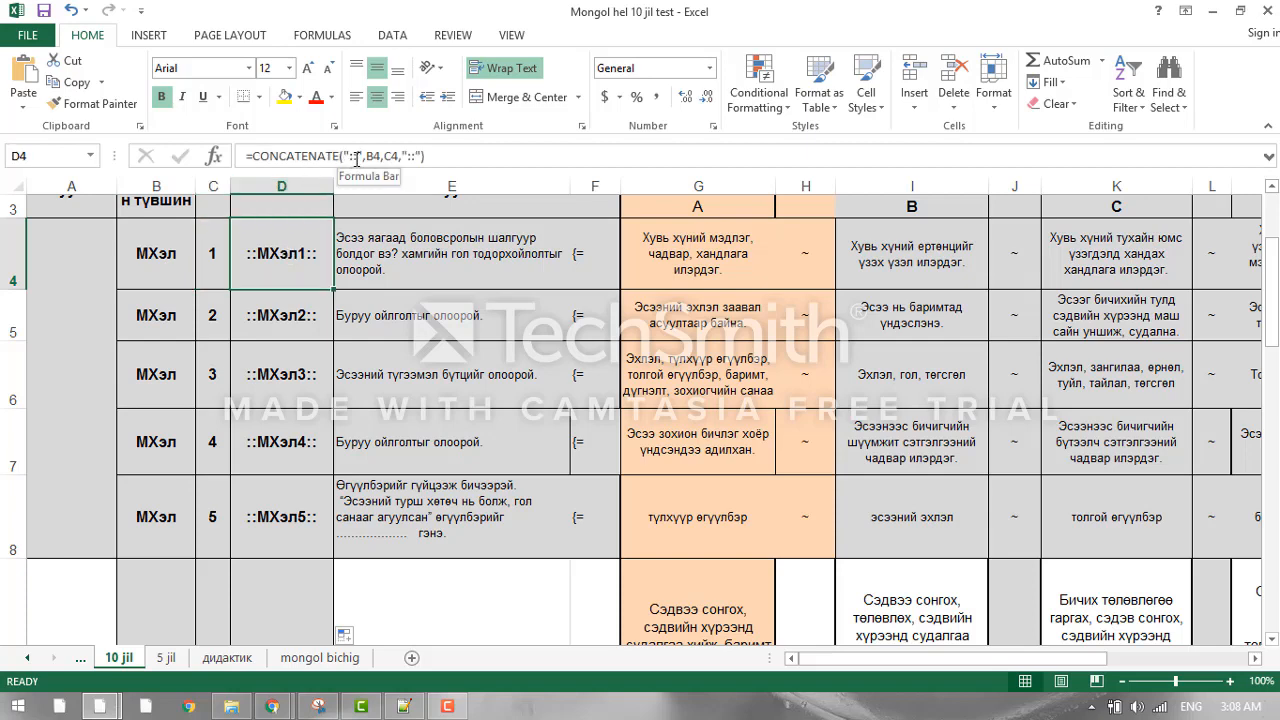
pyautogui.click(354, 158)
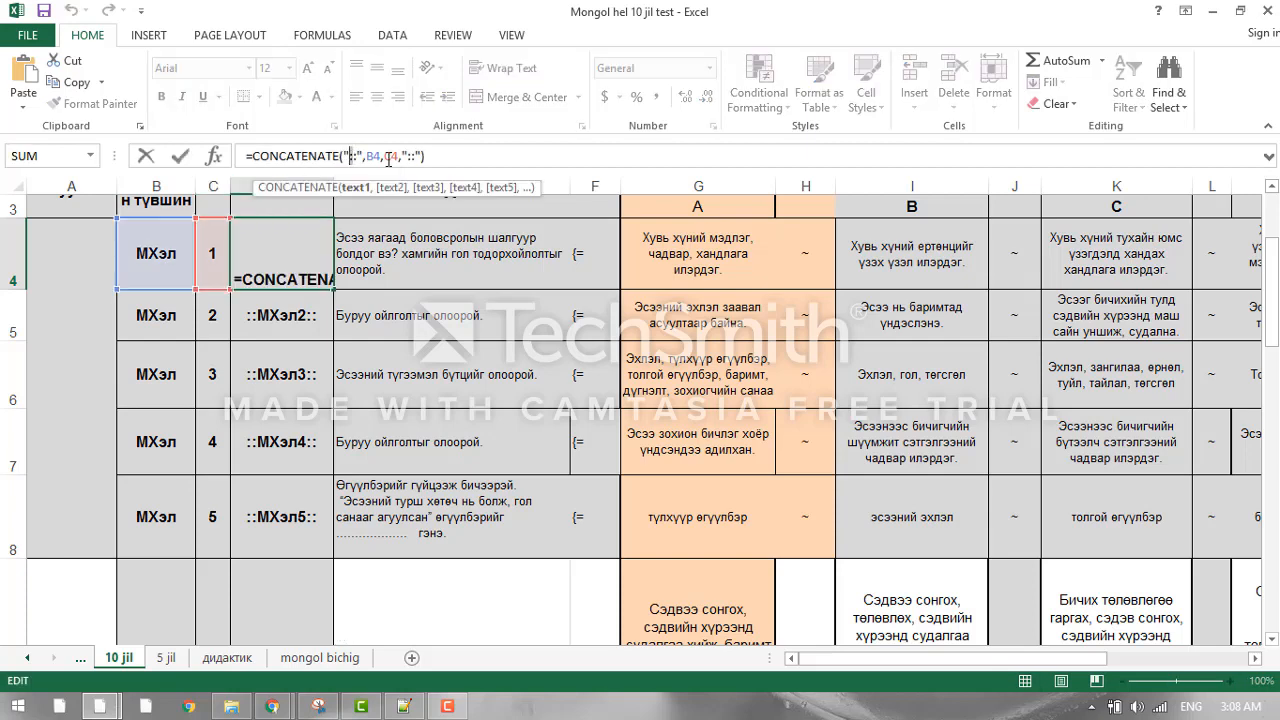
pyautogui.click(392, 254)
pyautogui.click(290, 258)
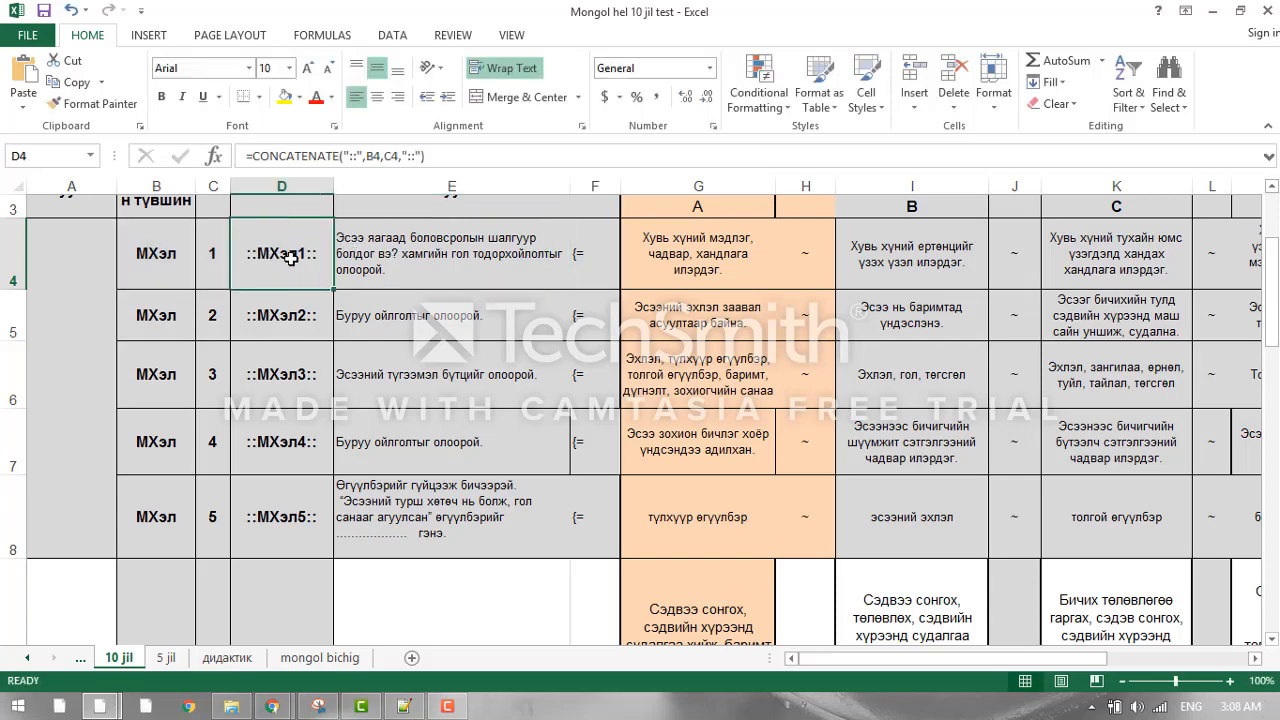
# - Copy the question range D4:N18 and paste it into mhel.txt in Notepad++ in place of the sample question line
pyautogui.moveTo(290, 258); pyautogui.dragTo(865, 505)
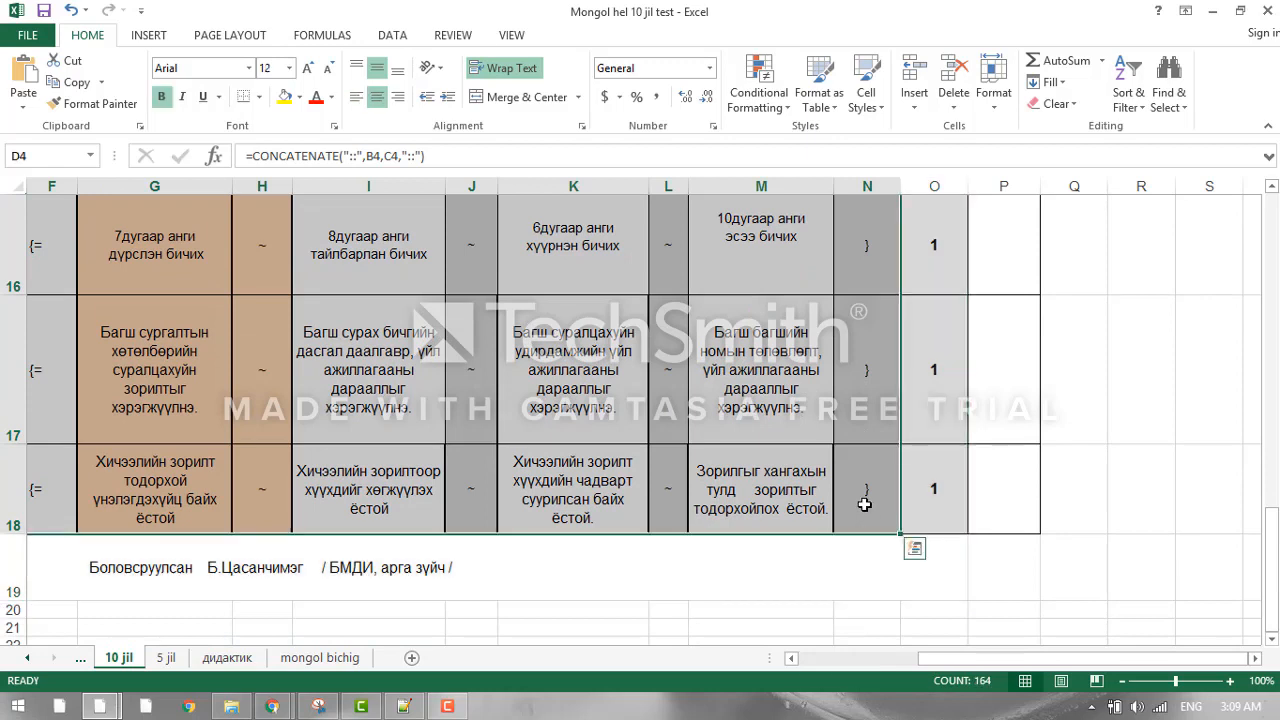
pyautogui.hotkey('ctrl', 'c')
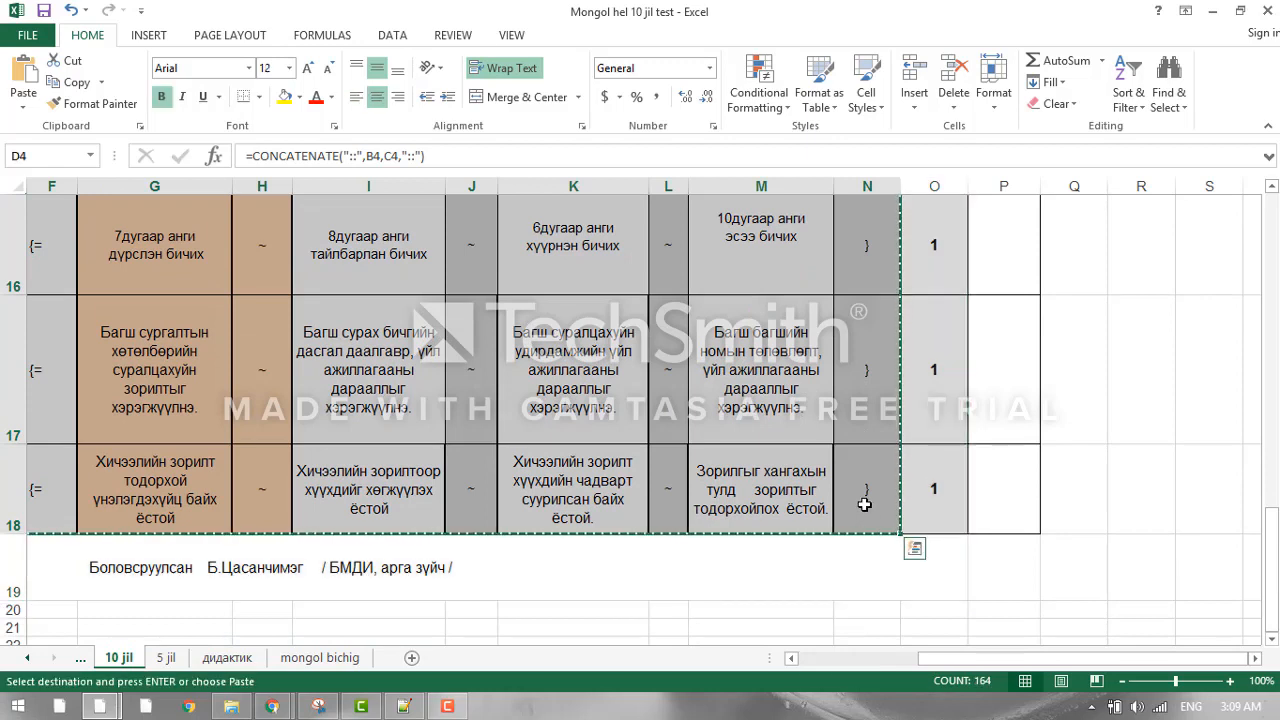
pyautogui.click(425, 707)
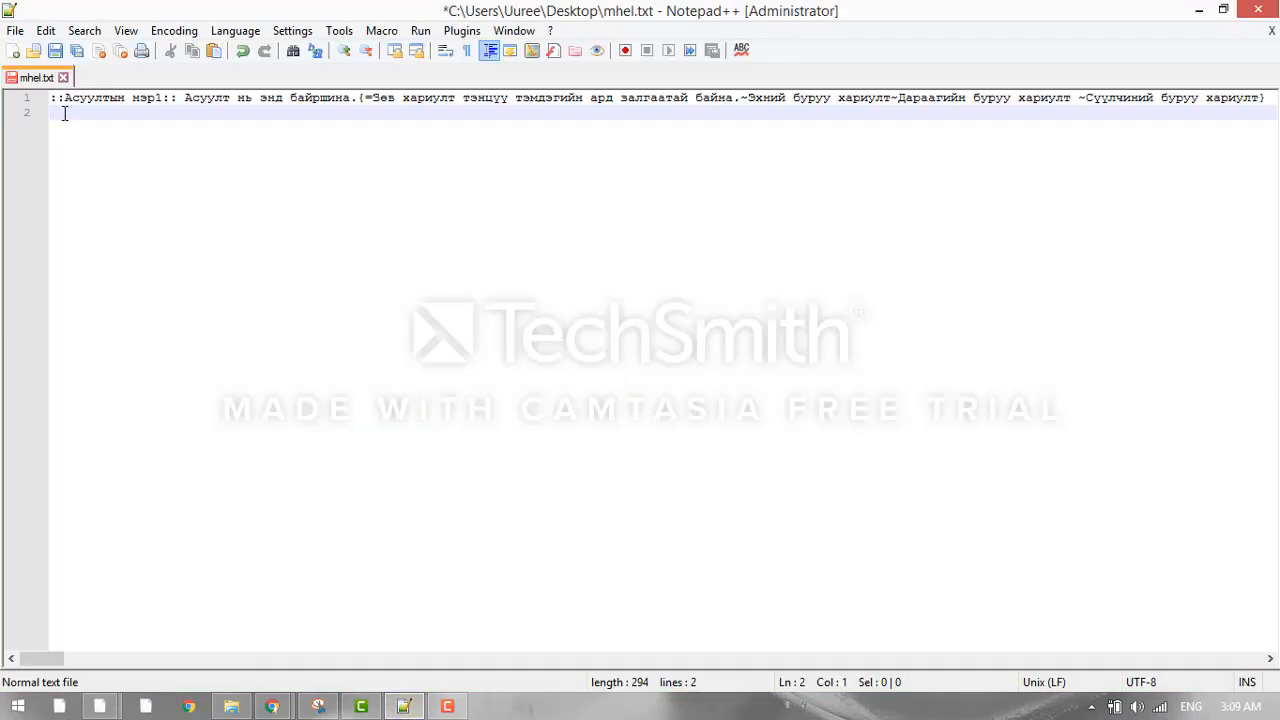
pyautogui.hotkey('shift', 'Up')
pyautogui.press('Delete')
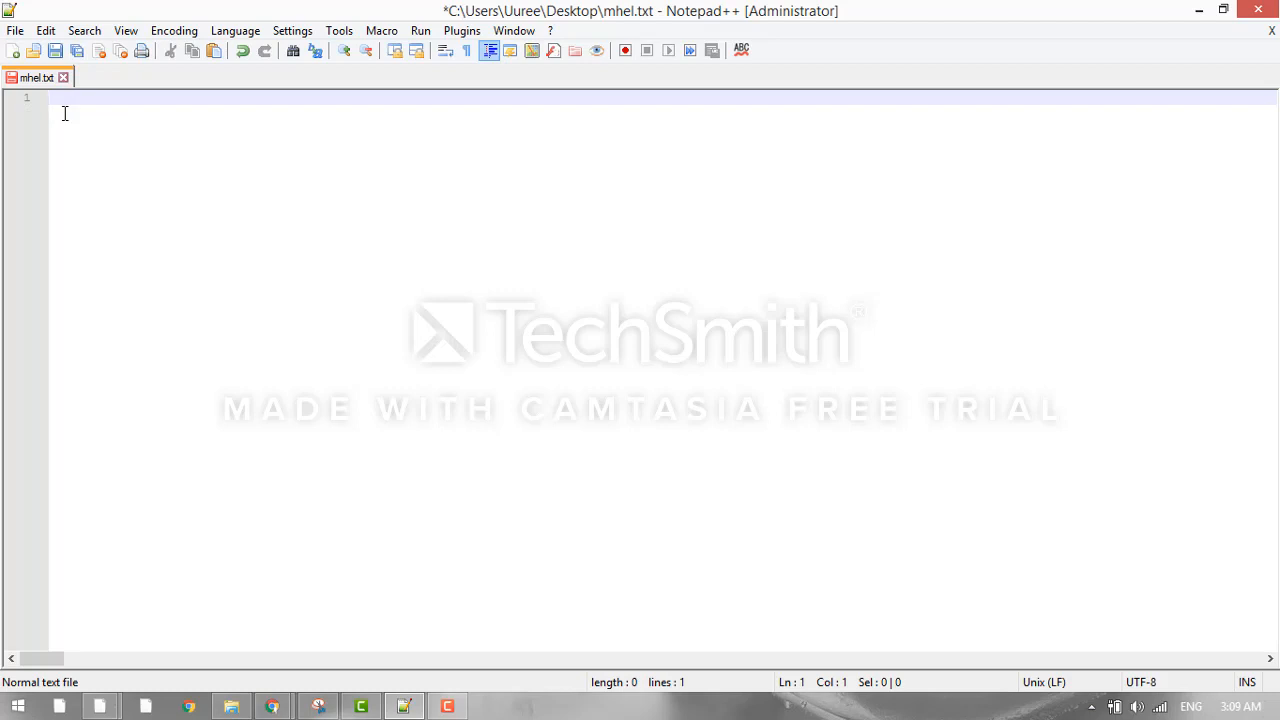
pyautogui.hotkey('ctrl', 'v')
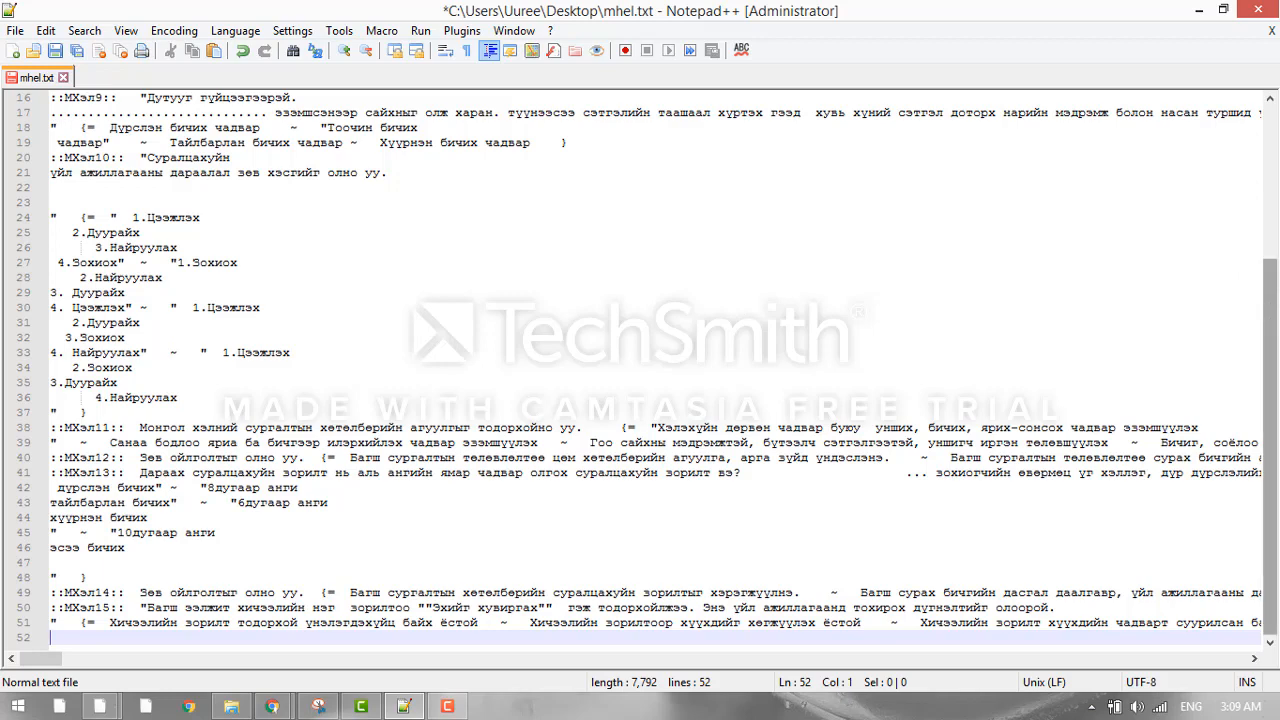
# - Join the pasted lines by replacing all matches of the regular expression \s*(.+)\s+ with $1| throughout mhel.txt
pyautogui.moveTo(1271, 327); pyautogui.dragTo(1268, 122)
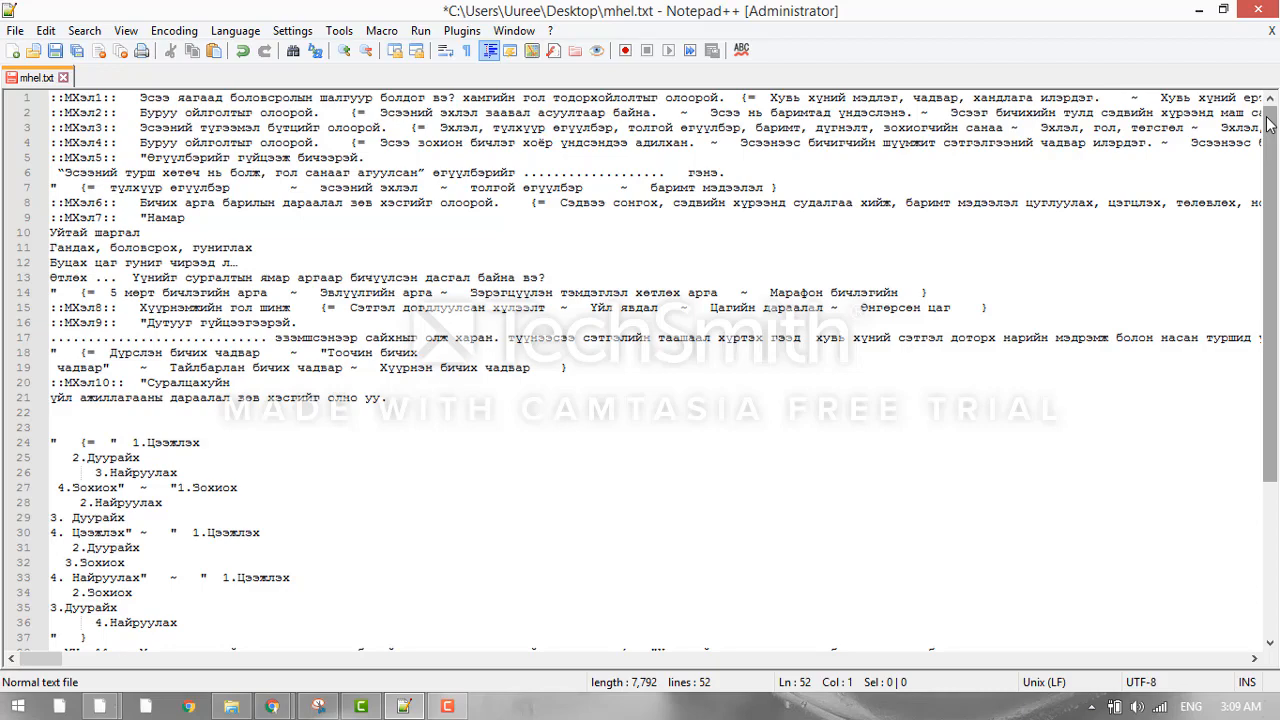
pyautogui.moveTo(1270, 122)
pyautogui.mouseDown()
pyautogui.moveTo(1271, 280)
pyautogui.moveTo(1270, 104)
pyautogui.mouseUp()
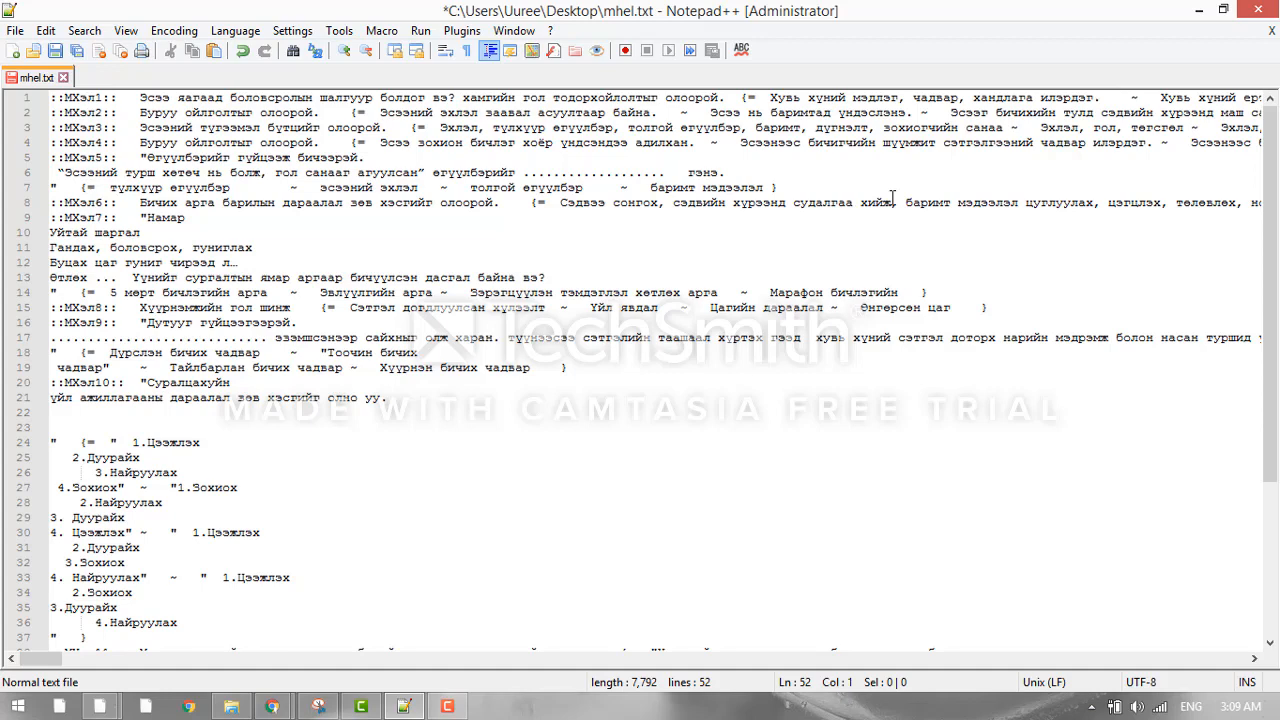
pyautogui.hotkey('ctrl', 'f')
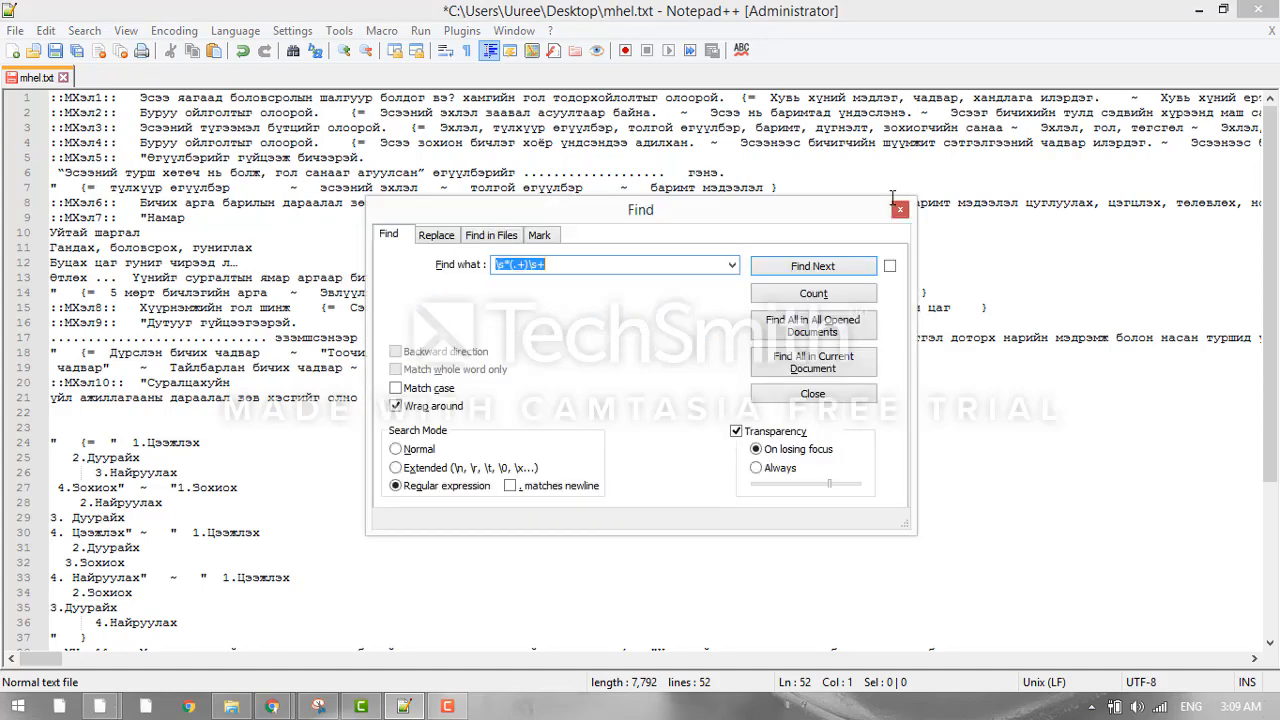
pyautogui.click(436, 236)
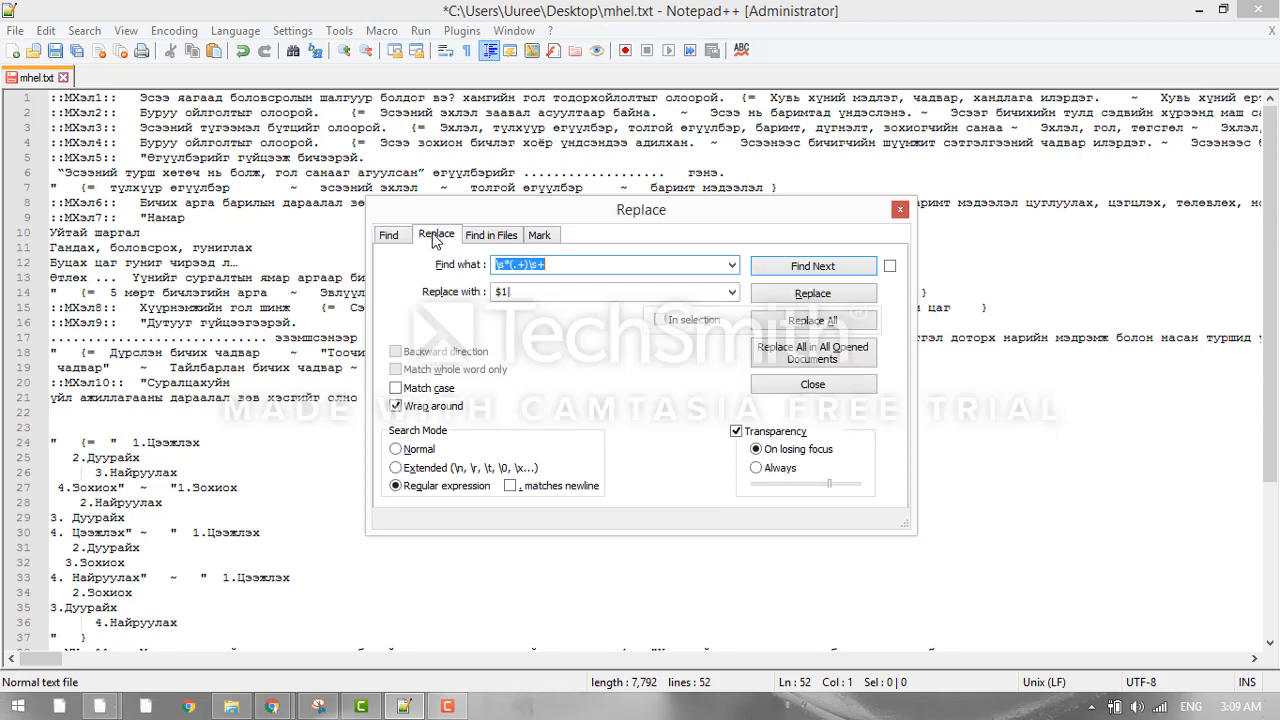
pyautogui.click(564, 268)
pyautogui.moveTo(564, 267); pyautogui.dragTo(480, 272)
pyautogui.click(584, 265)
pyautogui.doubleClick(492, 266)
pyautogui.doubleClick(542, 292)
pyautogui.click(542, 292)
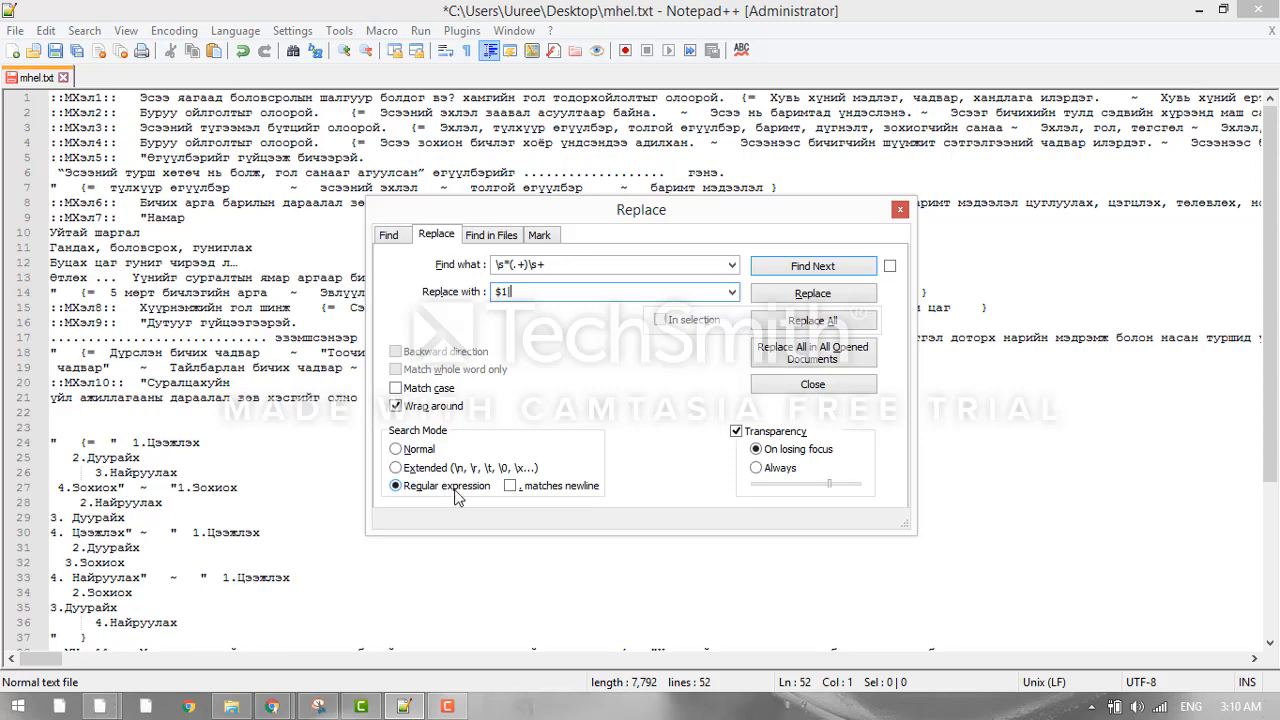
pyautogui.click(832, 321)
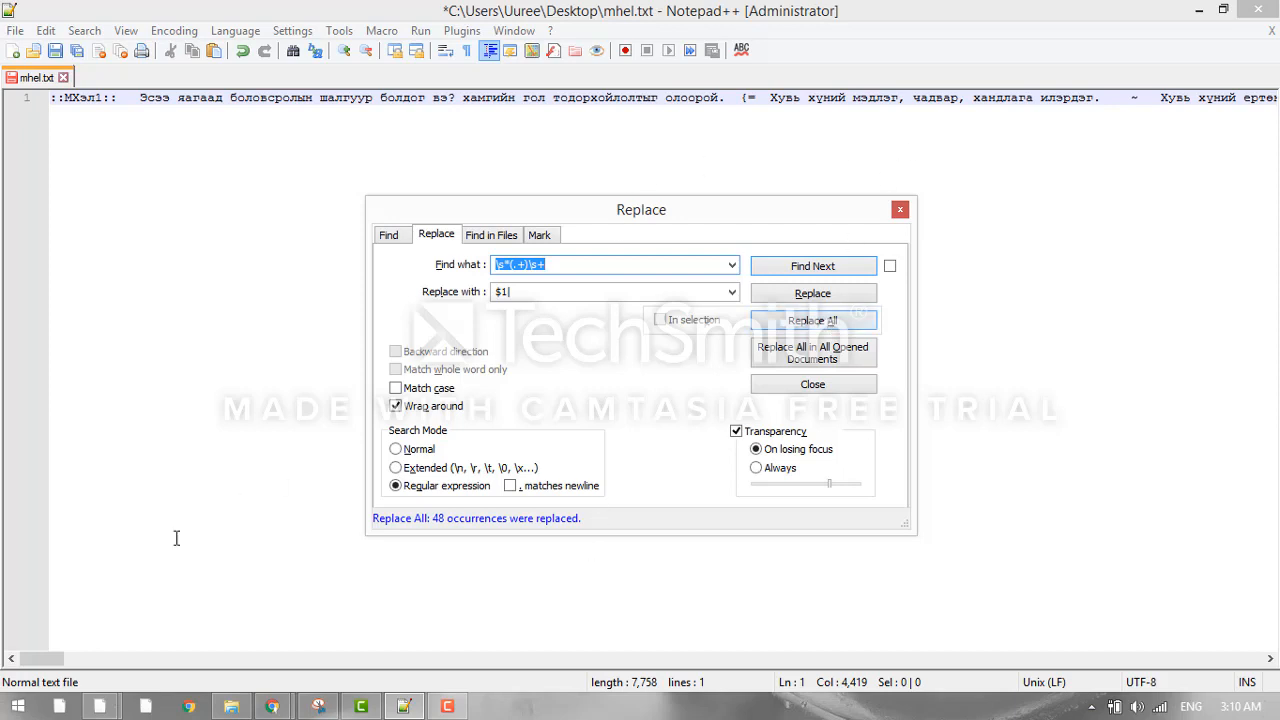
# - Clear the old search term and copy the ::МХэл prefix of the first question name, keeping it in the text
pyautogui.moveTo(45, 659); pyautogui.dragTo(50, 590)
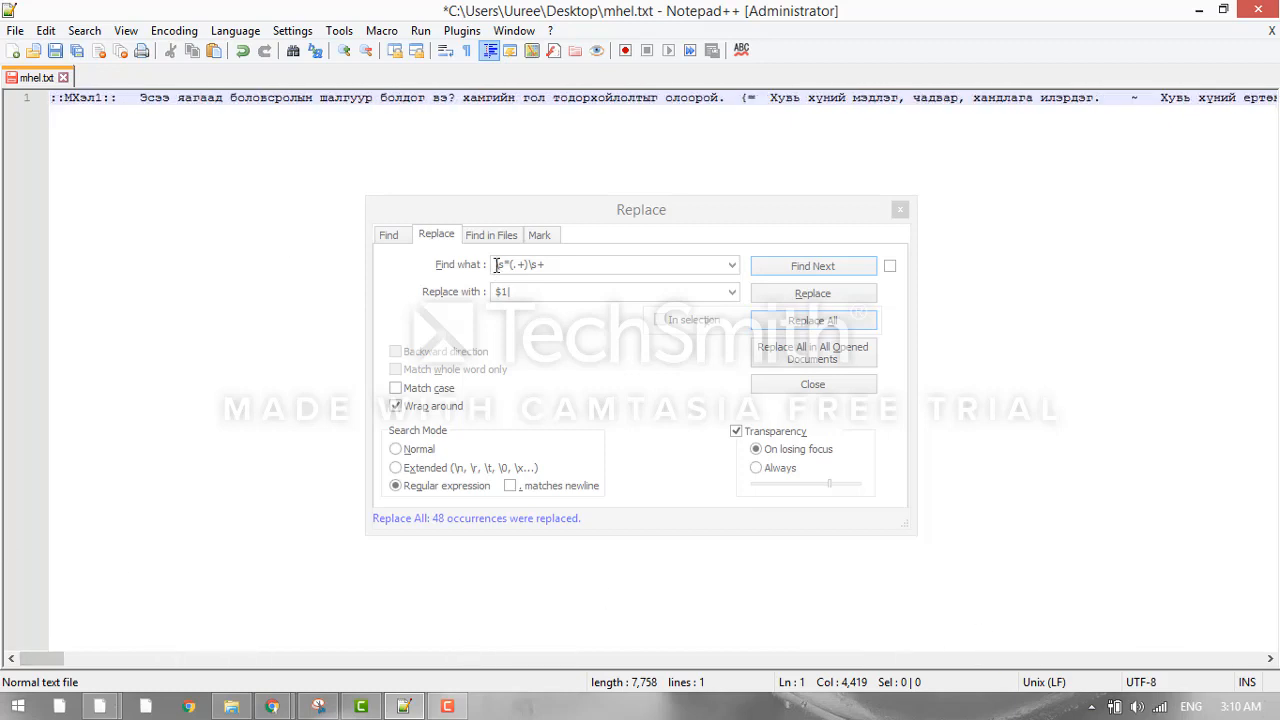
pyautogui.click(580, 267)
pyautogui.moveTo(577, 266); pyautogui.dragTo(394, 258)
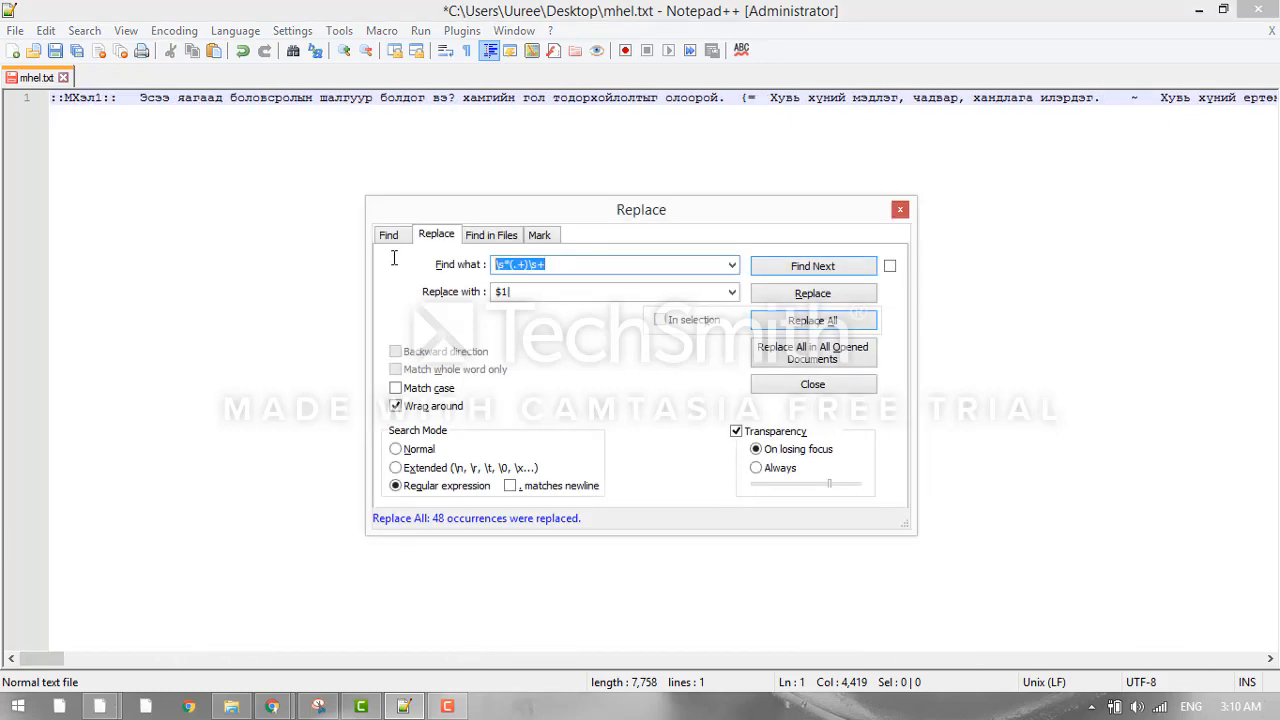
pyautogui.press('BackSpace')
pyautogui.moveTo(52, 97); pyautogui.dragTo(96, 97)
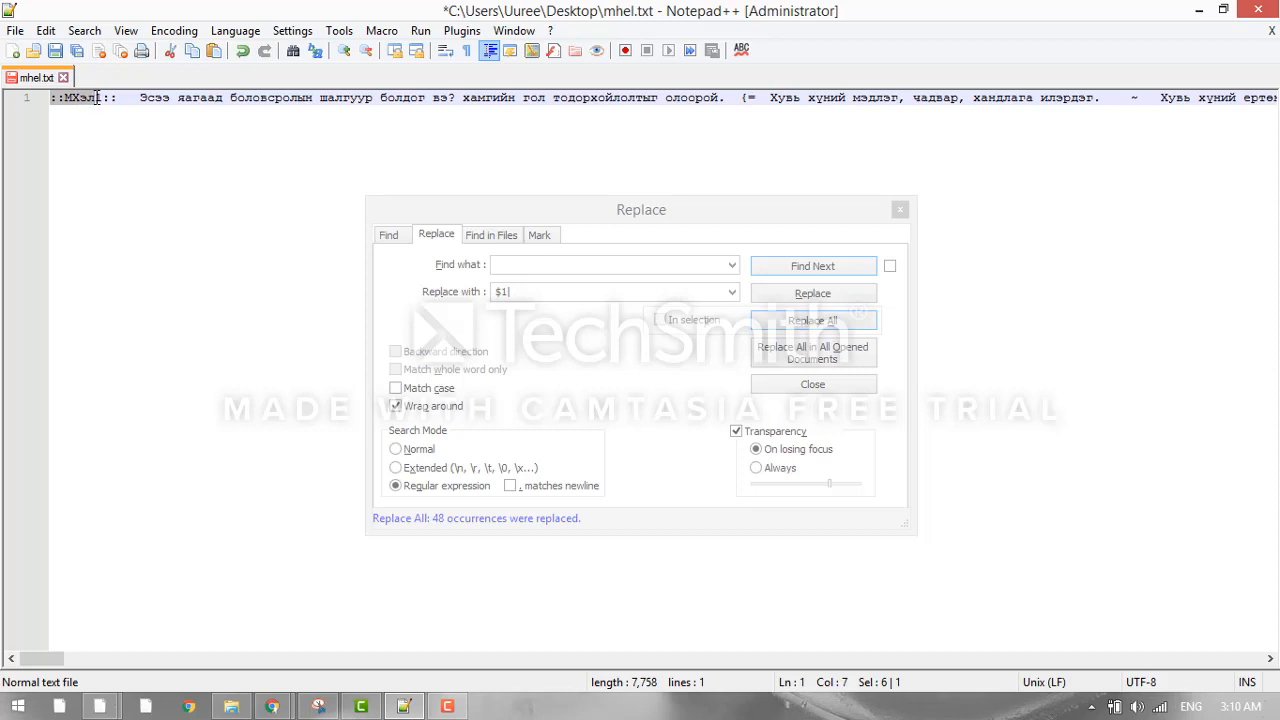
pyautogui.press('BackSpace')
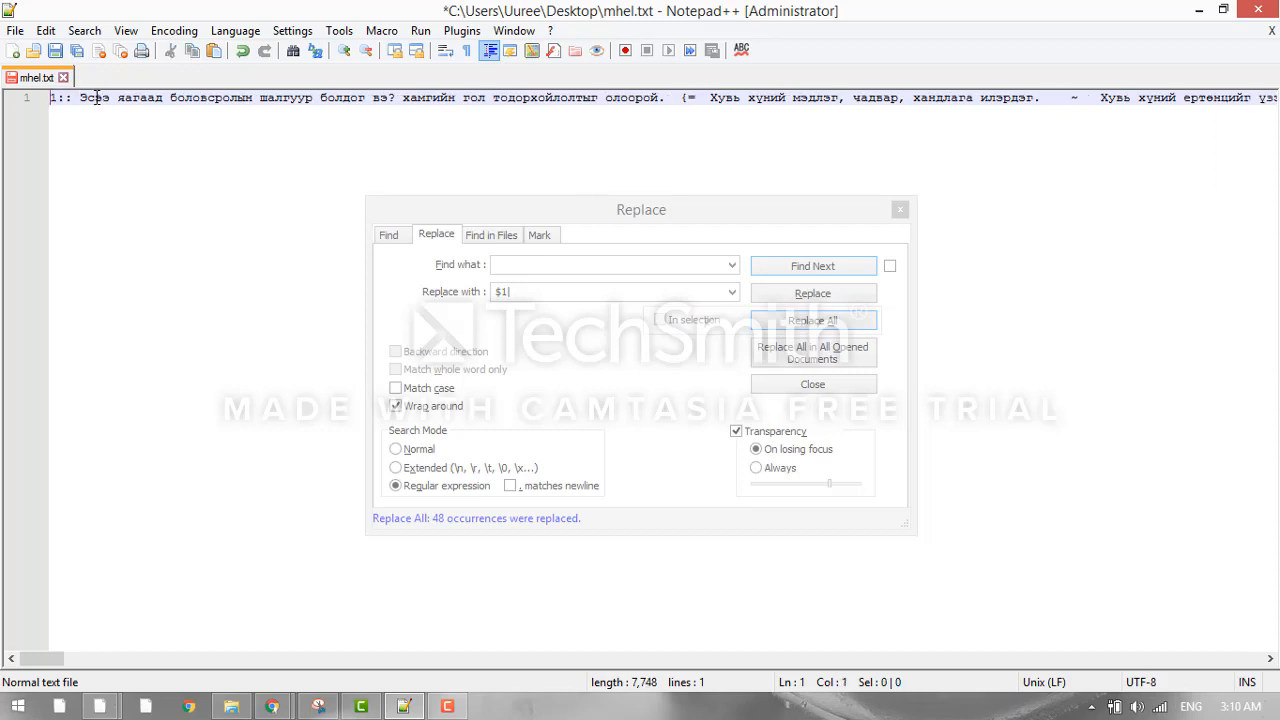
pyautogui.hotkey('ctrl', 'v')
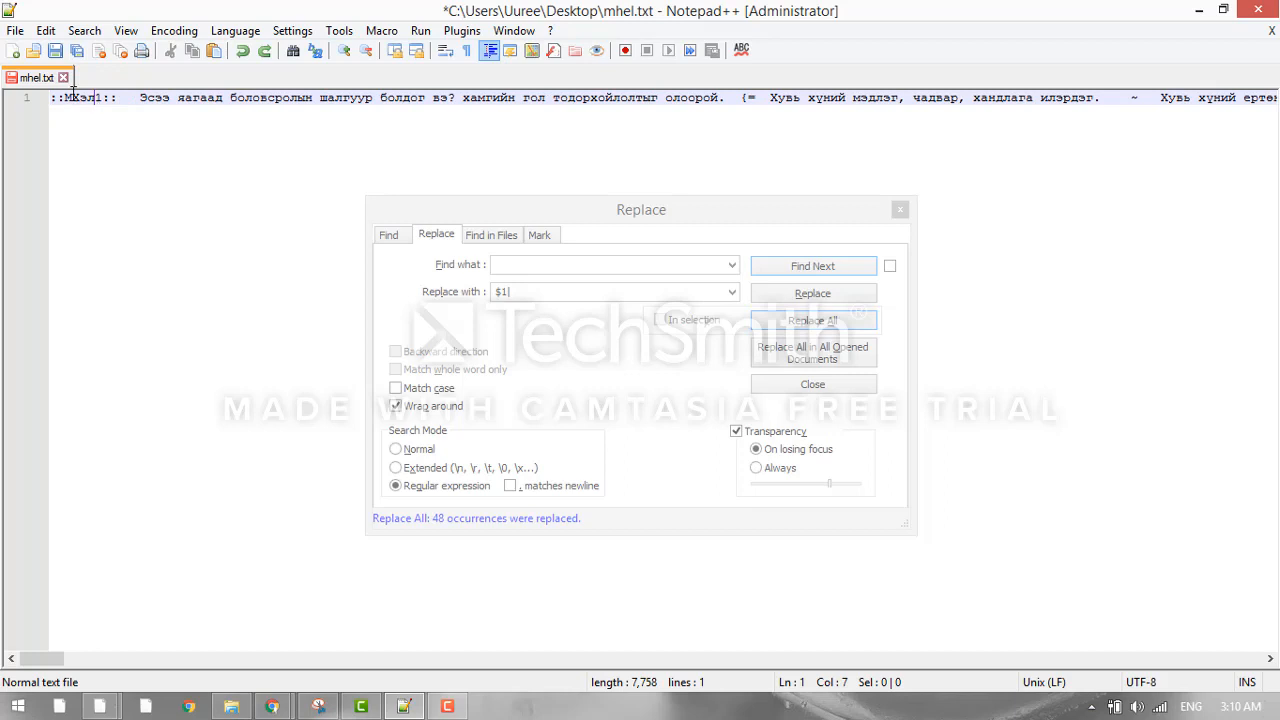
pyautogui.moveTo(51, 97); pyautogui.dragTo(95, 97)
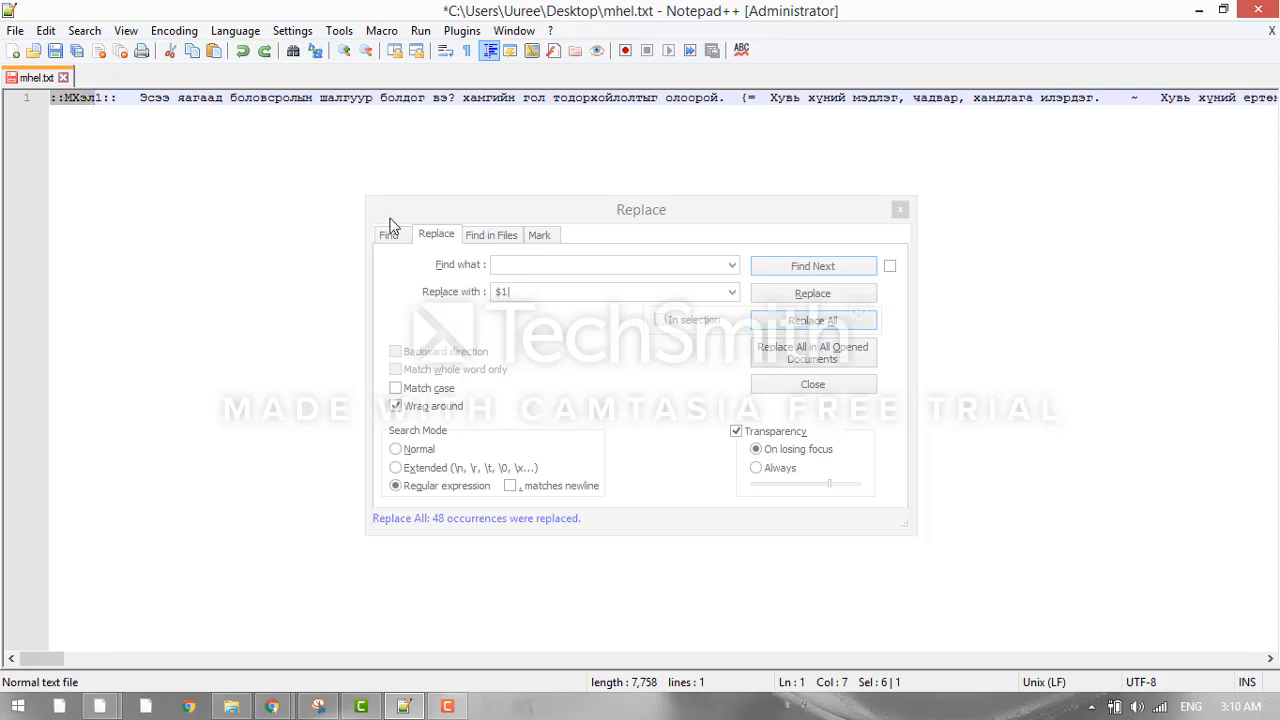
pyautogui.click(531, 263)
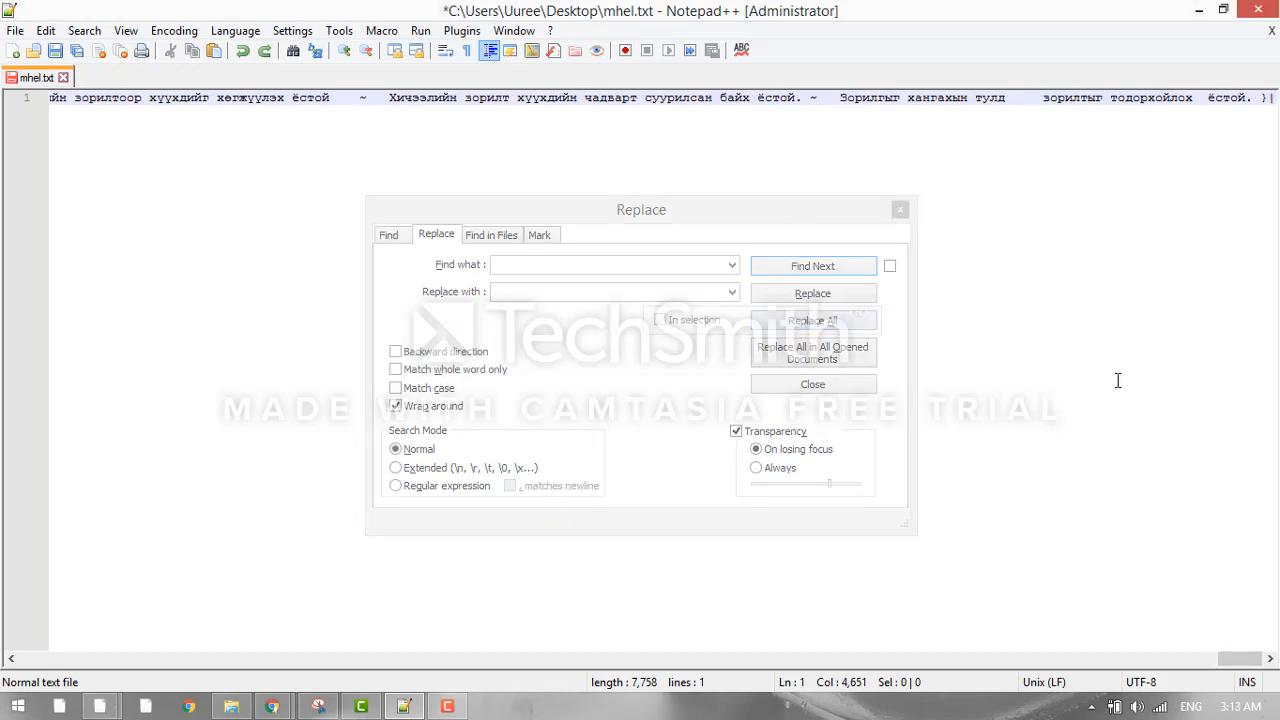
# - Split the questions apart by replacing every |::МХэл with \n\n::МХэл in Extended search mode
pyautogui.moveTo(1244, 658); pyautogui.dragTo(606, 700)
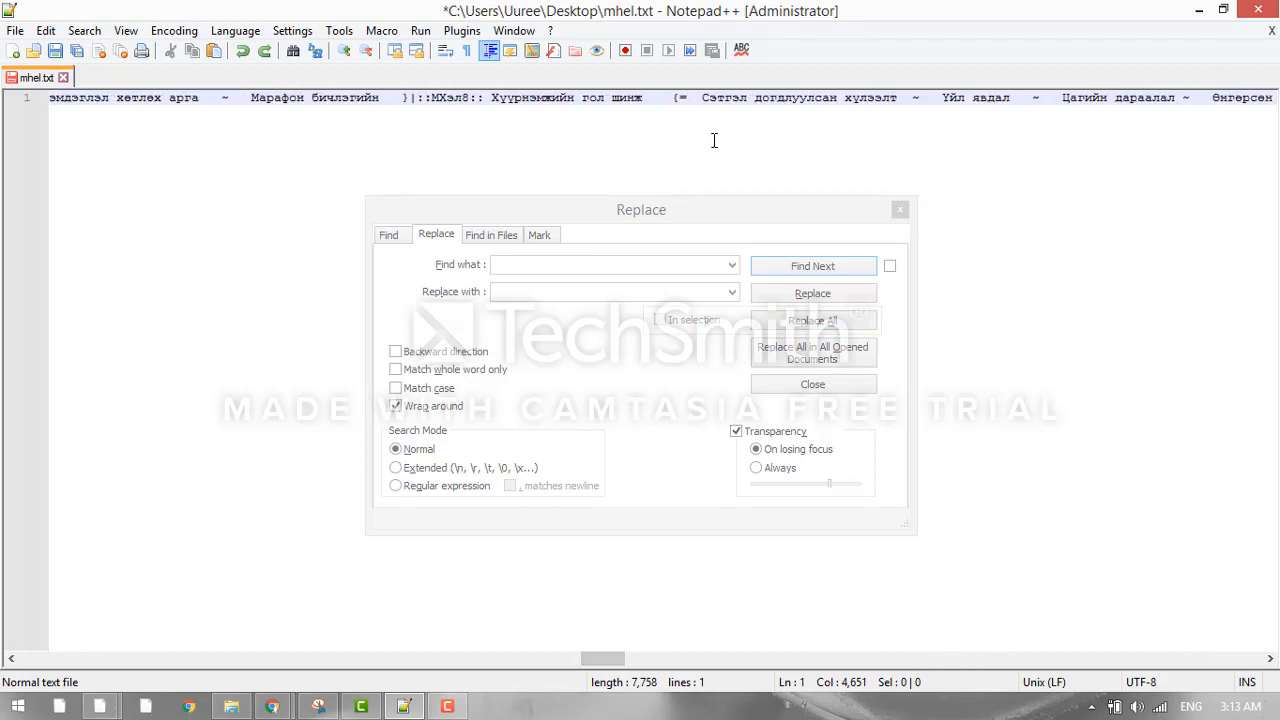
pyautogui.moveTo(417, 97); pyautogui.dragTo(411, 97)
pyautogui.press('End')
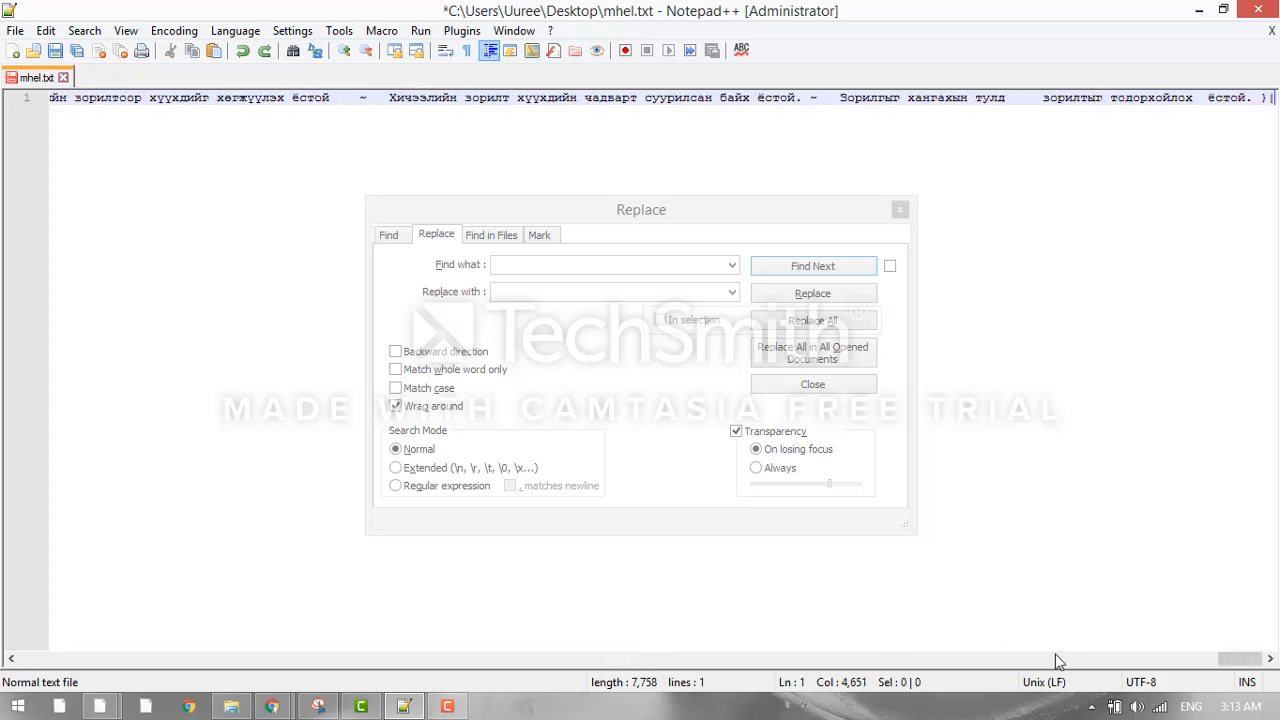
pyautogui.moveTo(1255, 660); pyautogui.dragTo(5, 664)
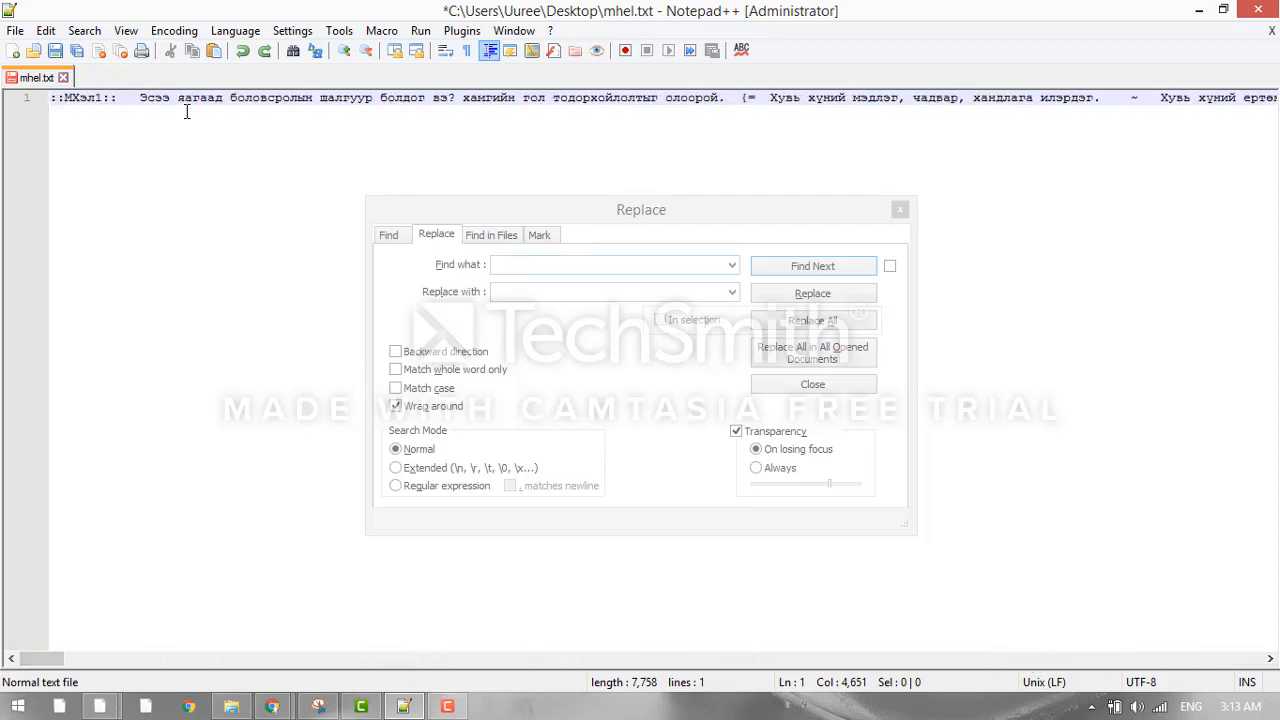
pyautogui.moveTo(96, 98); pyautogui.dragTo(52, 98)
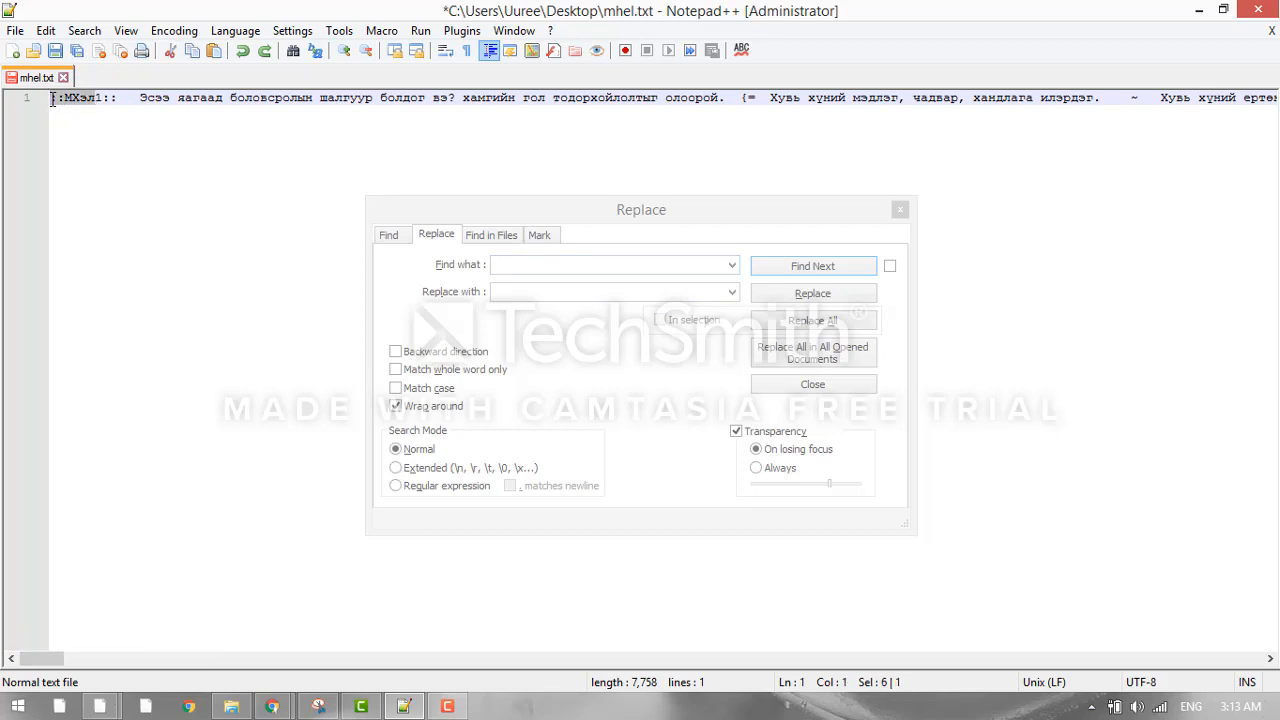
pyautogui.click(517, 261)
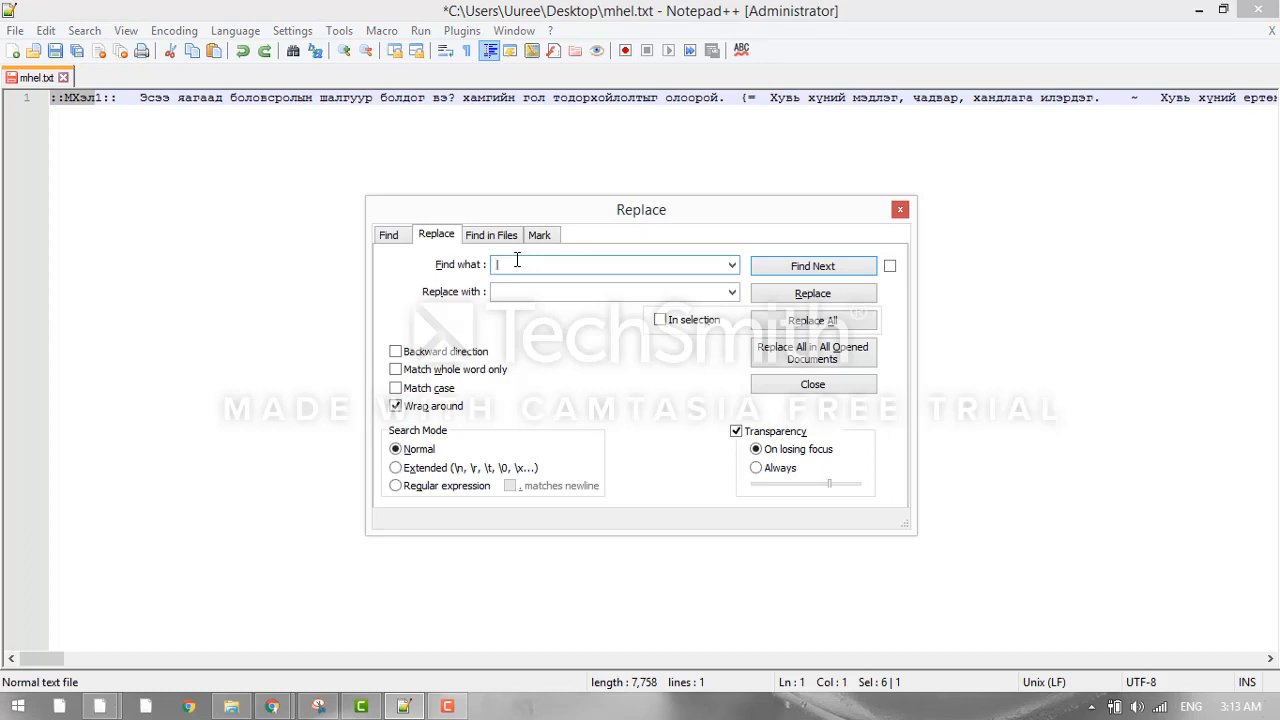
pyautogui.hotkey('ctrl', 'v')
pyautogui.click(533, 291)
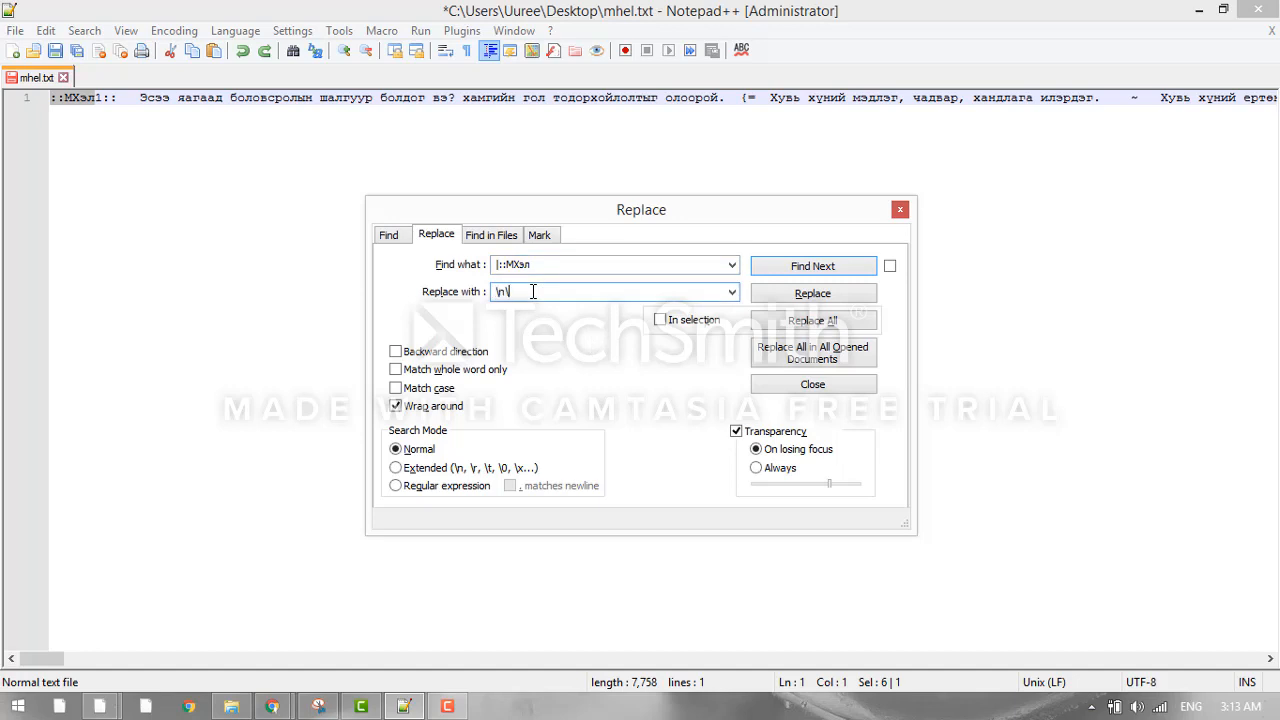
pyautogui.hotkey('ctrl', 'v')
pyautogui.click(424, 487)
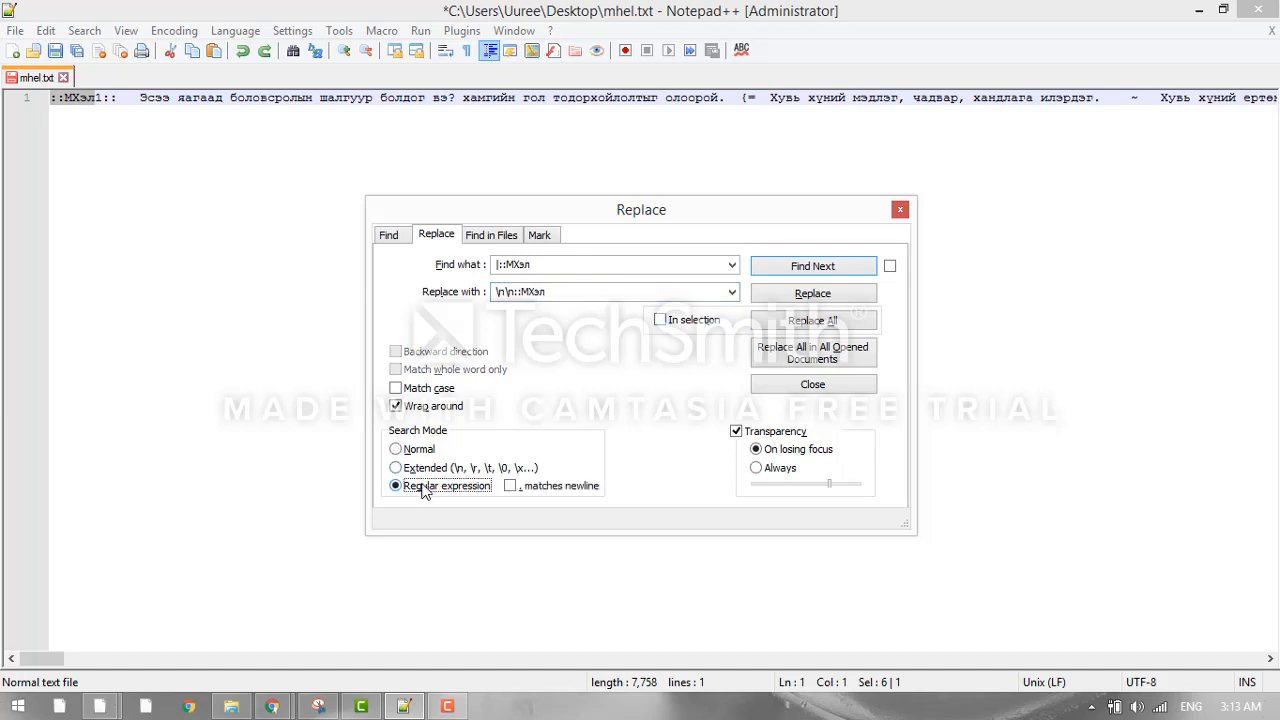
pyautogui.click(425, 468)
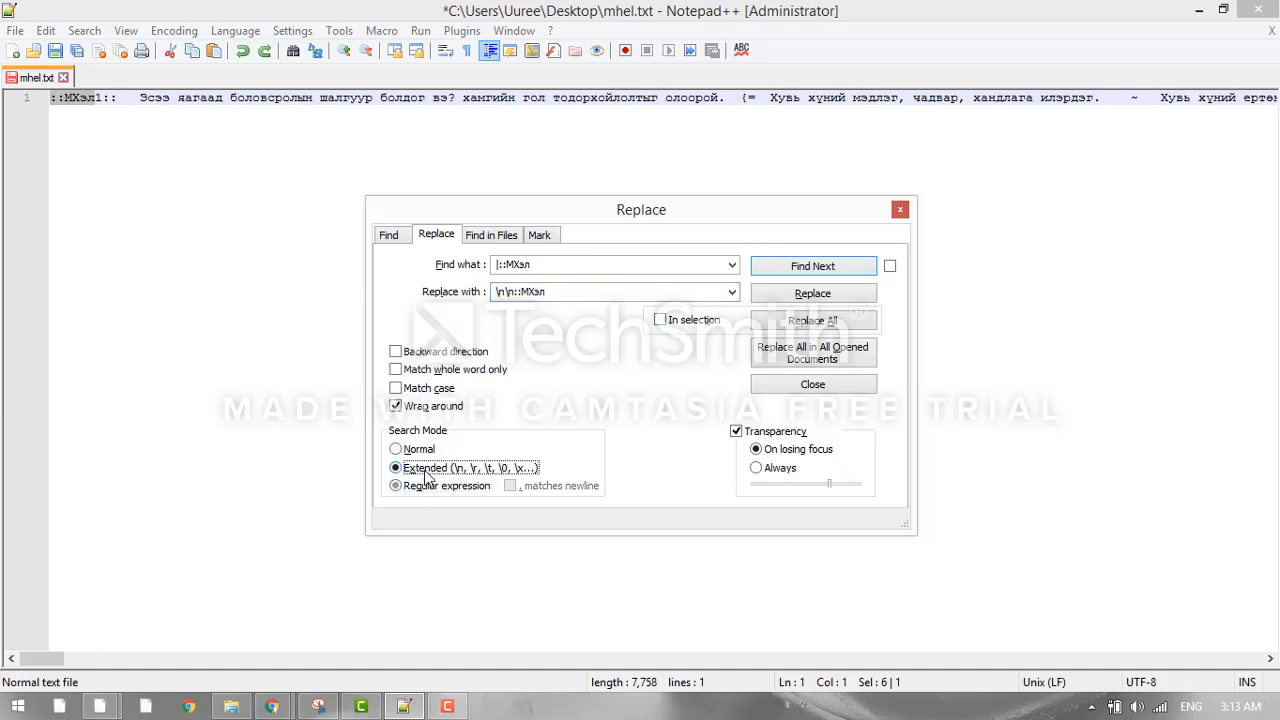
pyautogui.click(846, 322)
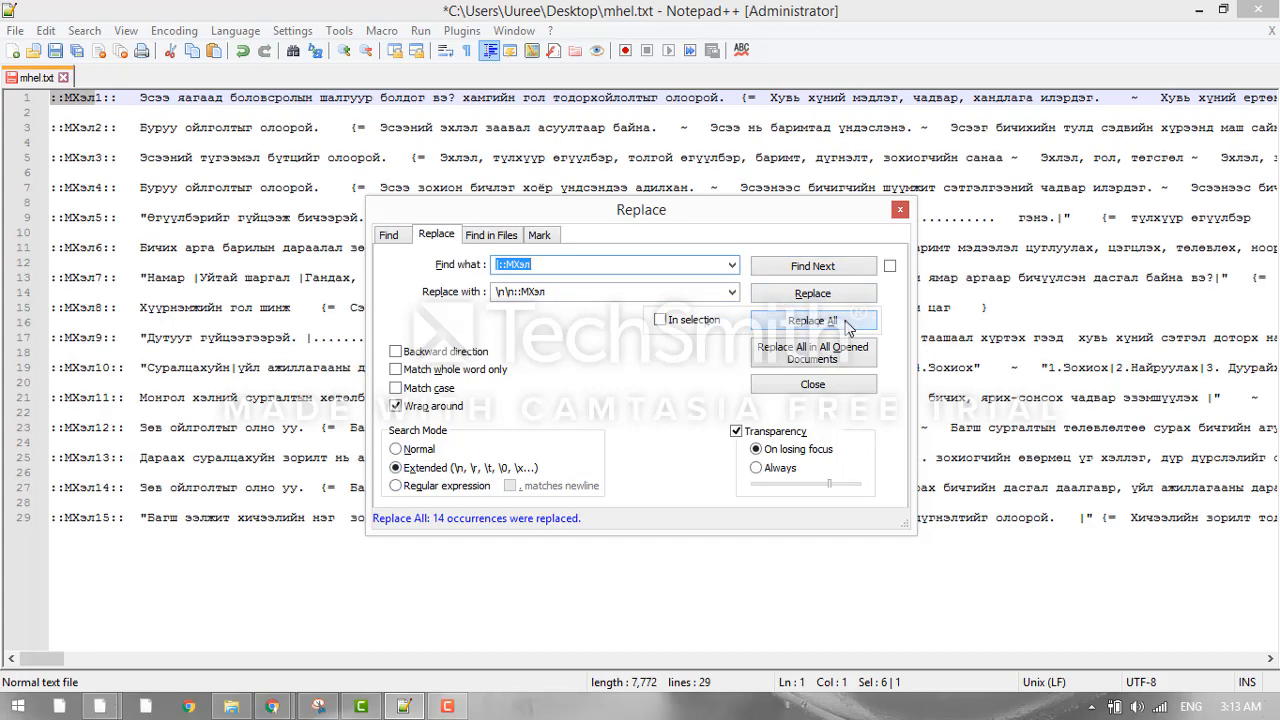
pyautogui.click(452, 705)
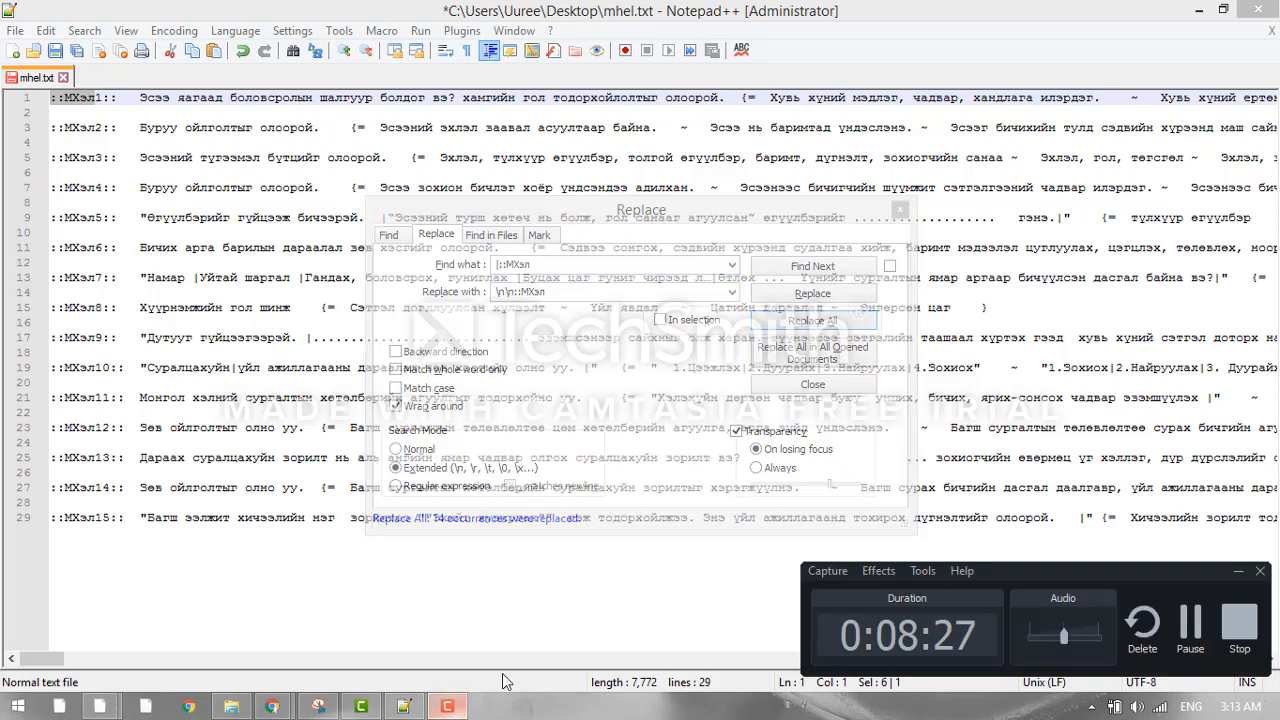
pyautogui.click(1190, 628)
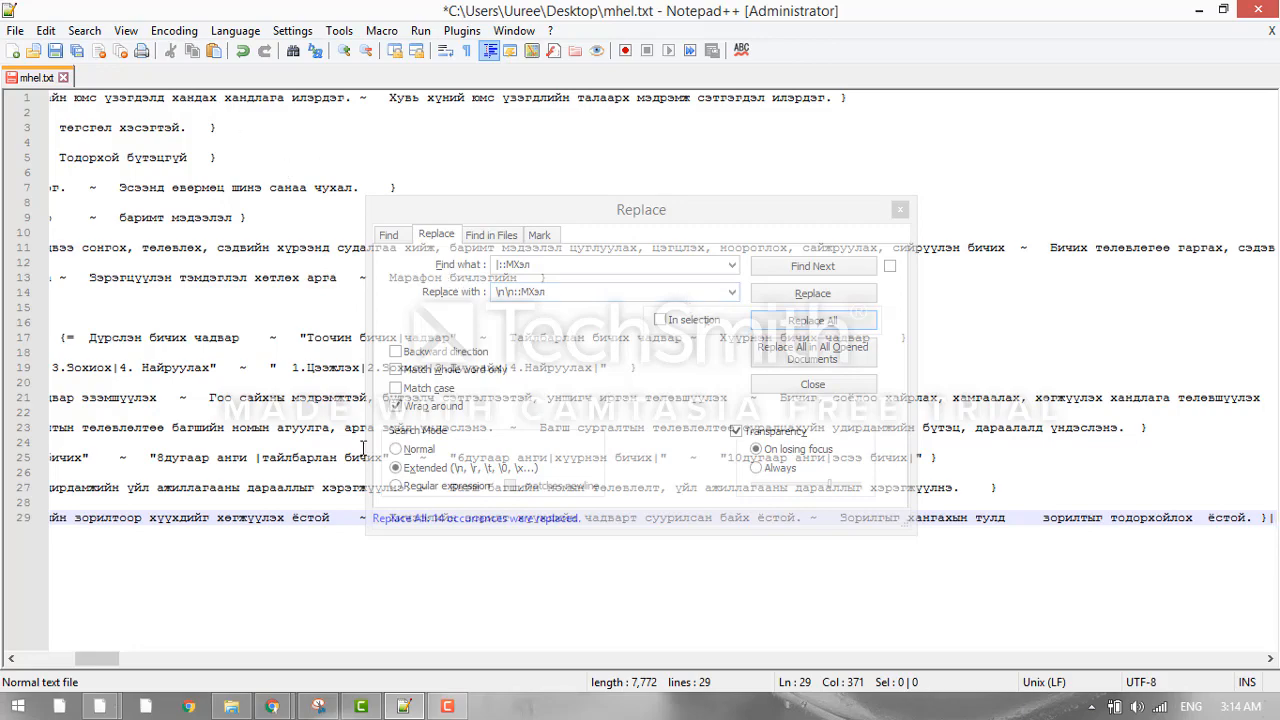
# - Remove all tab spacing in mhel.txt by replacing every copy of the blank character after {= in question 2 with nothing, in Normal mode
pyautogui.moveTo(100, 658); pyautogui.dragTo(52, 663)
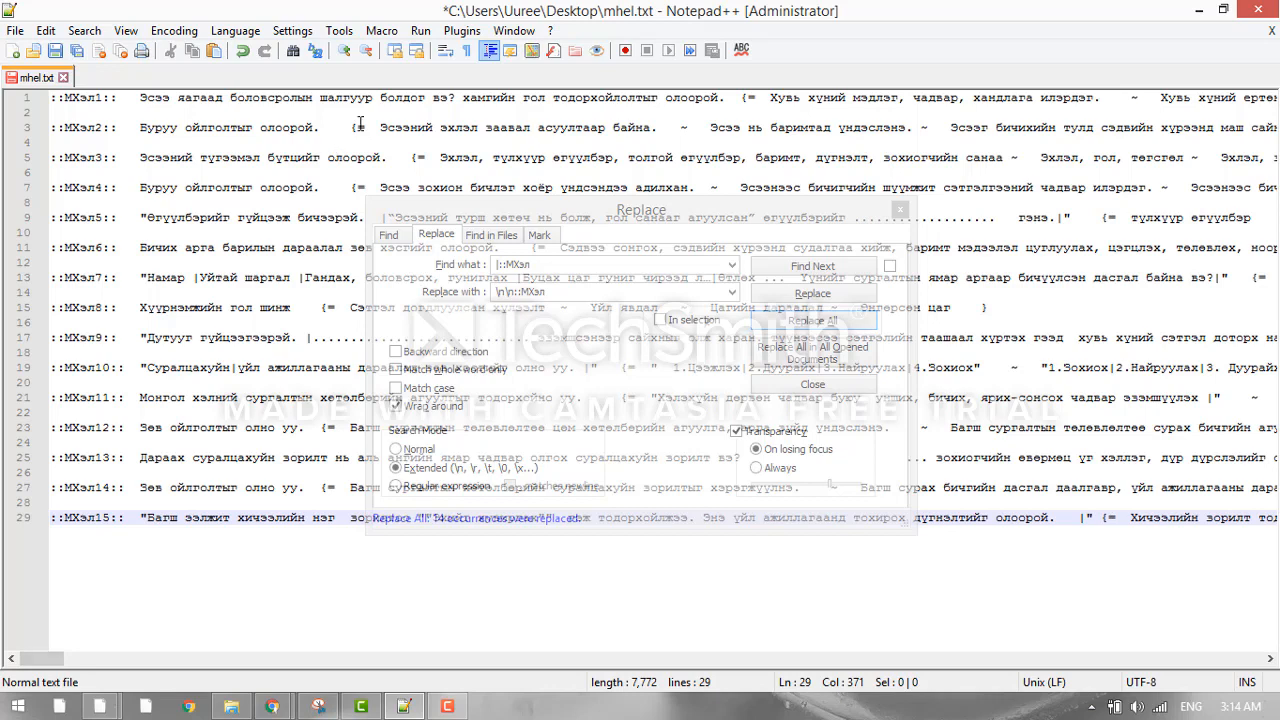
pyautogui.moveTo(383, 127); pyautogui.dragTo(370, 127)
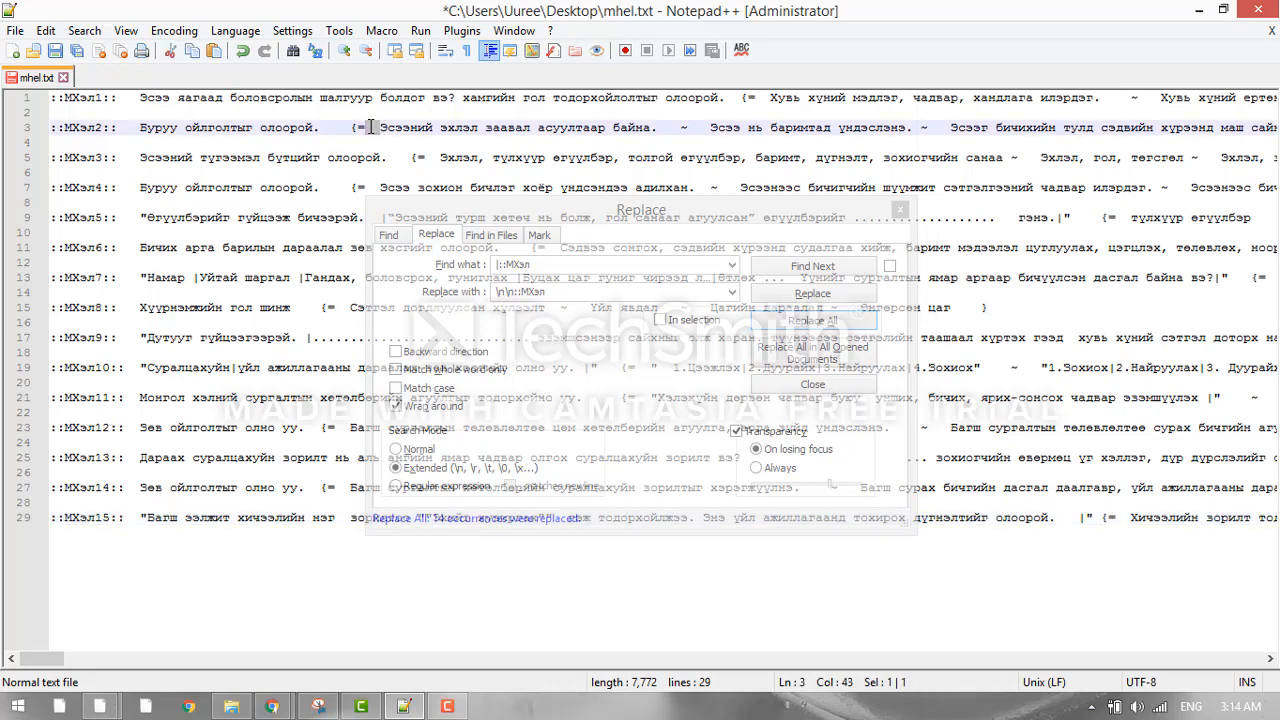
pyautogui.hotkey('ctrl', 'f')
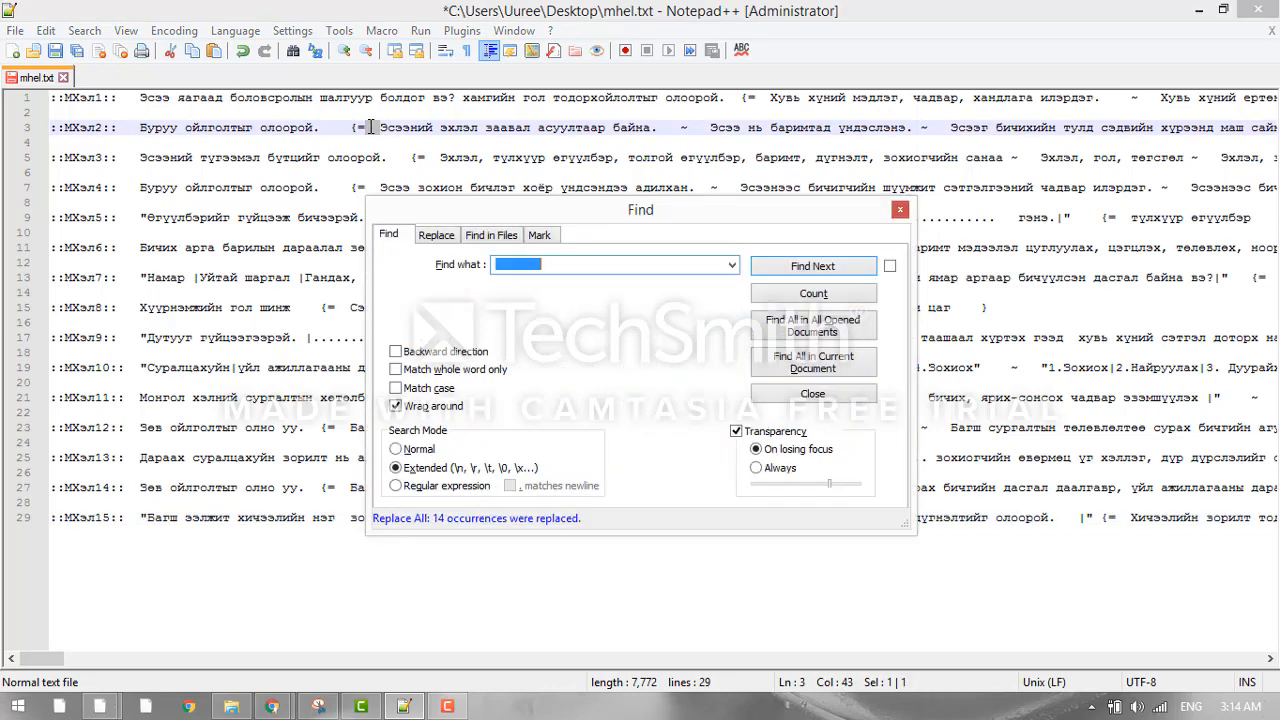
pyautogui.click(436, 235)
pyautogui.press('BackSpace')
pyautogui.press('Tab')
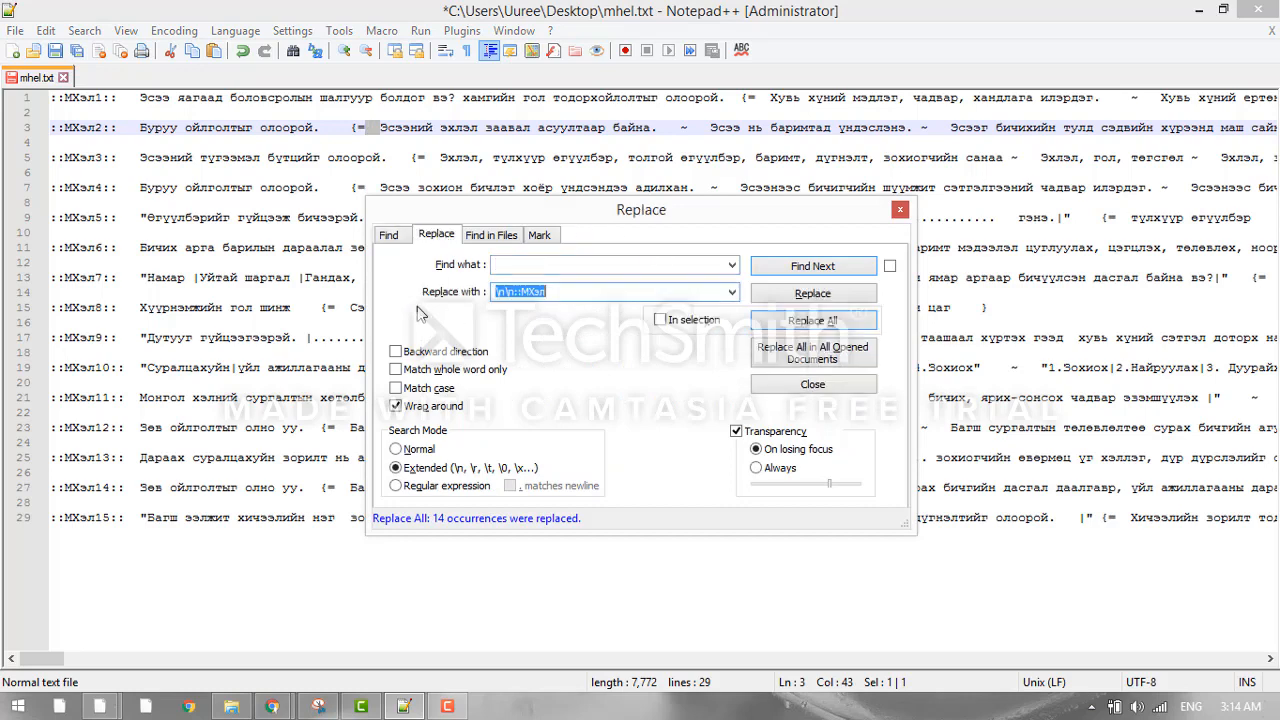
pyautogui.press('BackSpace')
pyautogui.doubleClick(577, 258)
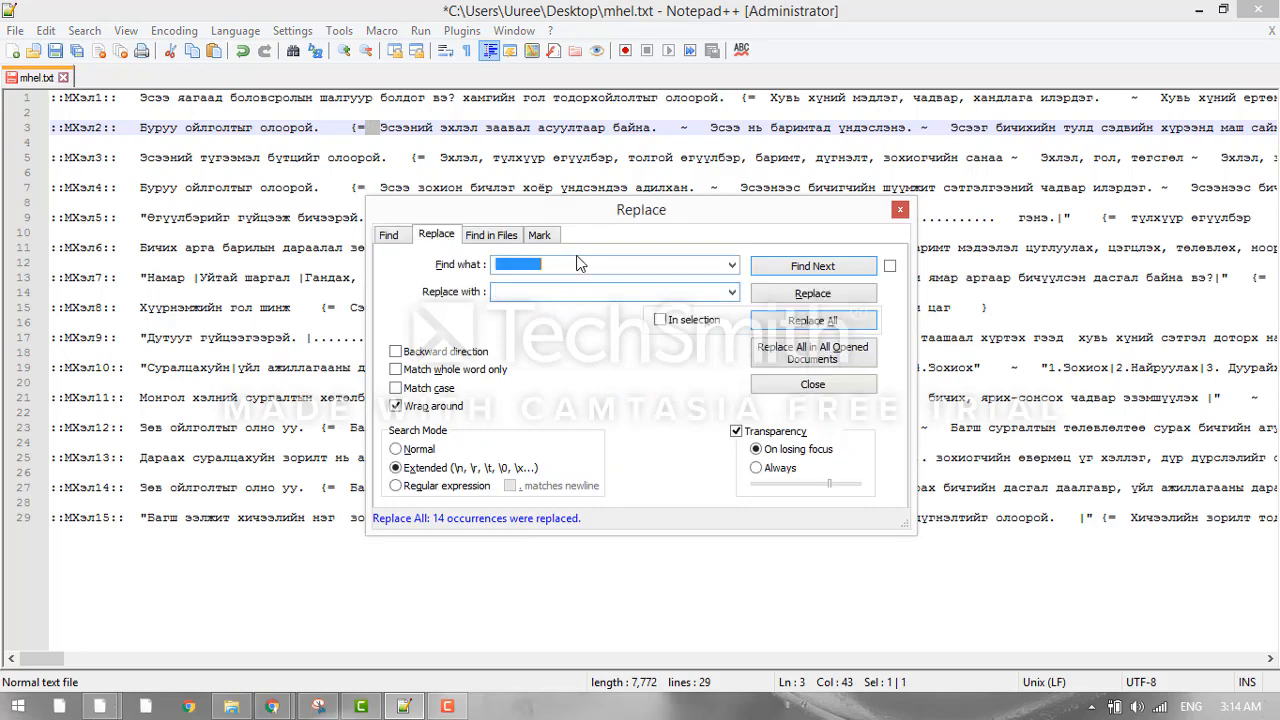
pyautogui.click(412, 449)
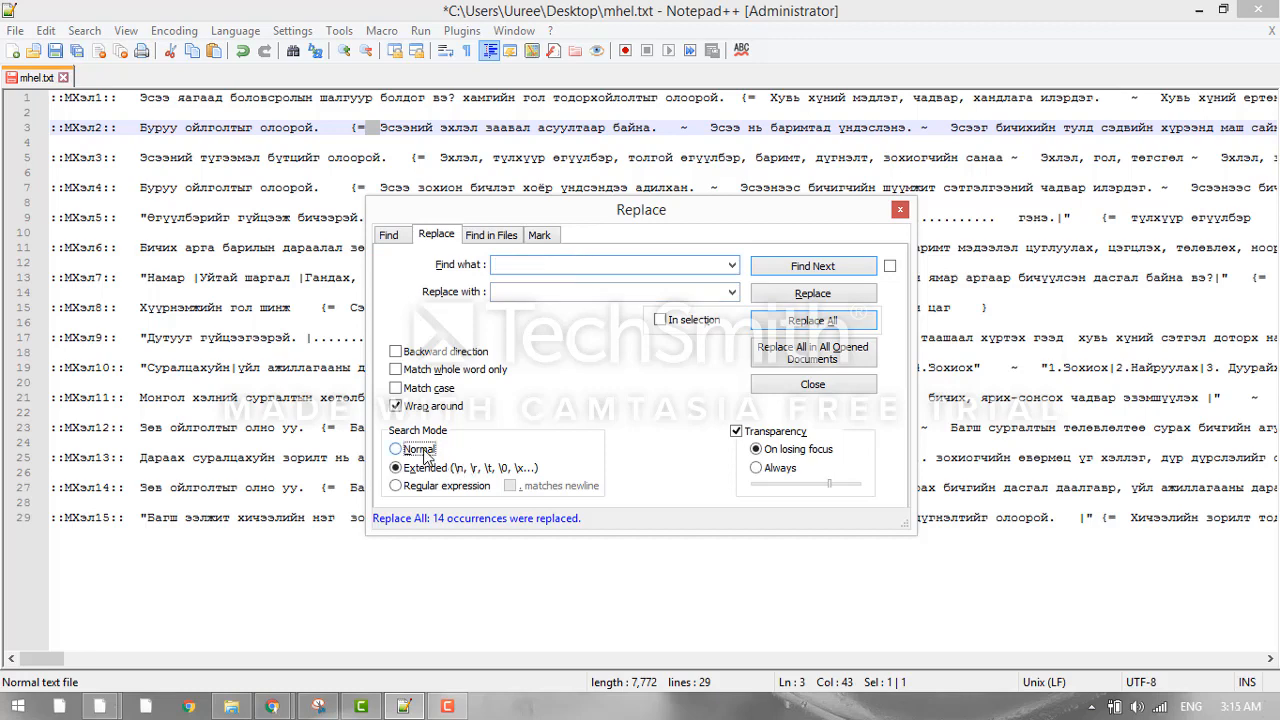
pyautogui.click(826, 324)
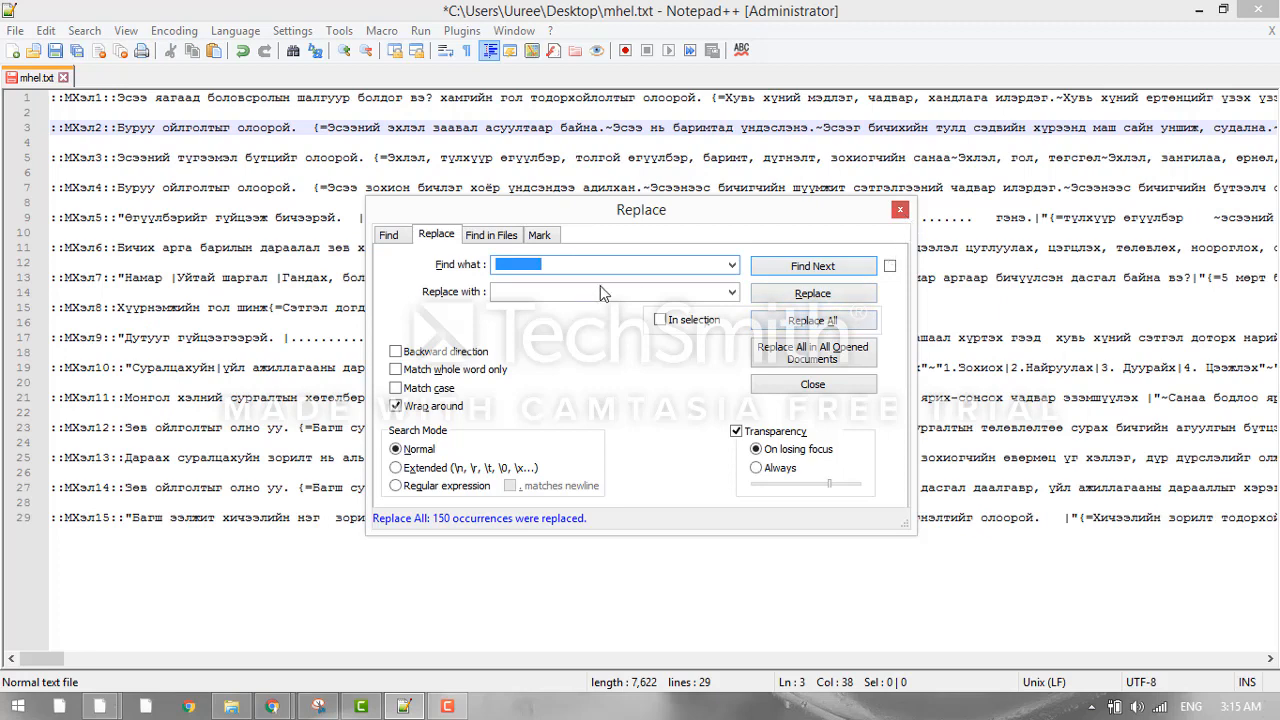
# - Replace every | in mhel.txt with \n in Normal search mode and close the Replace dialog
pyautogui.click(1043, 217)
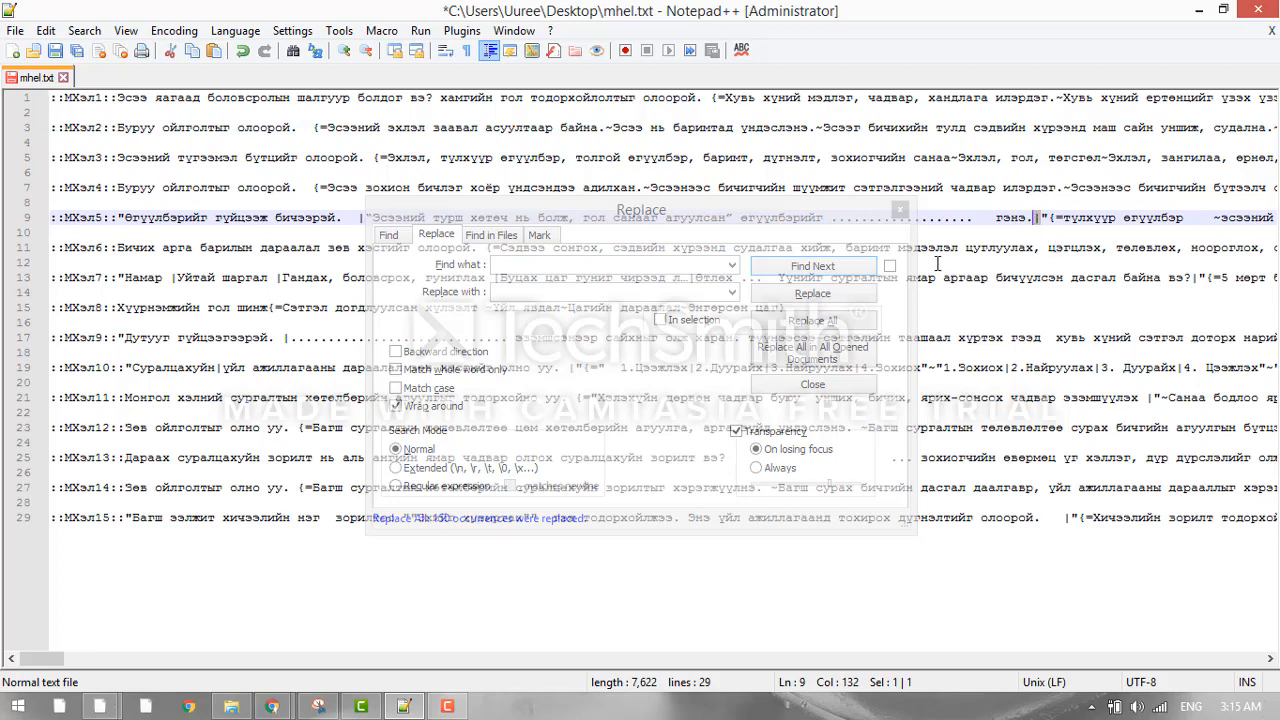
pyautogui.click(537, 265)
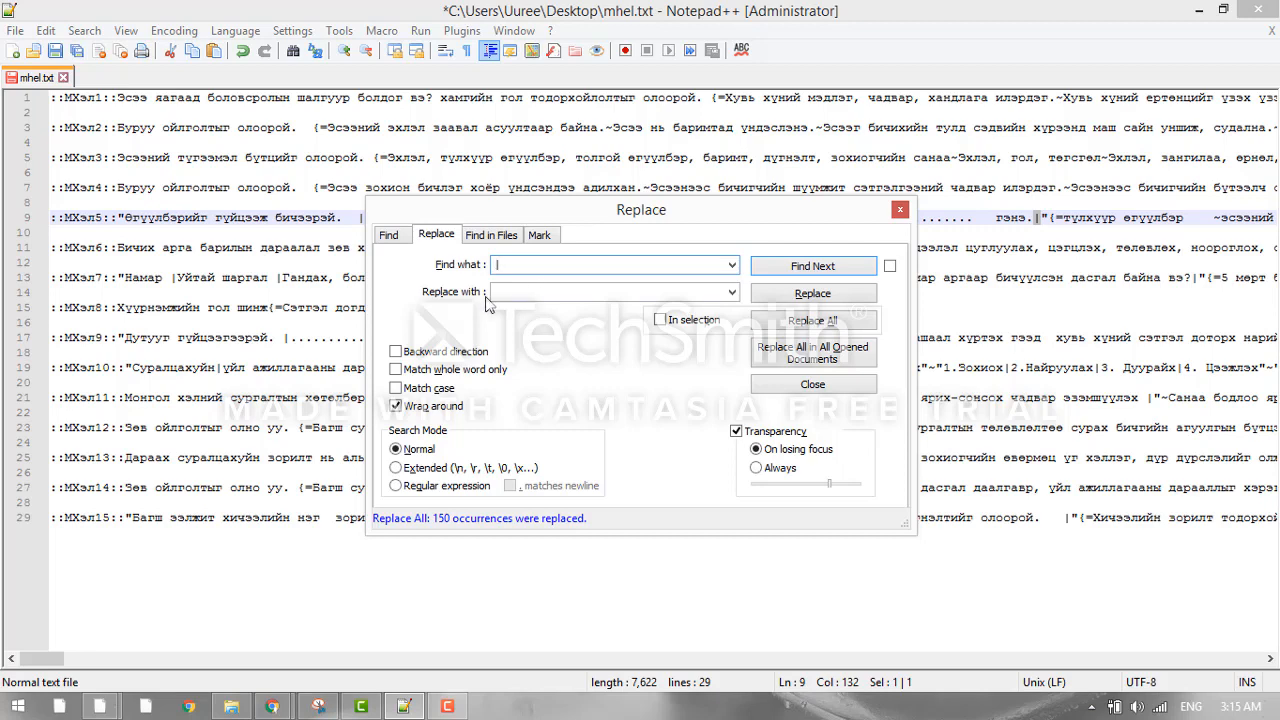
pyautogui.click(520, 290)
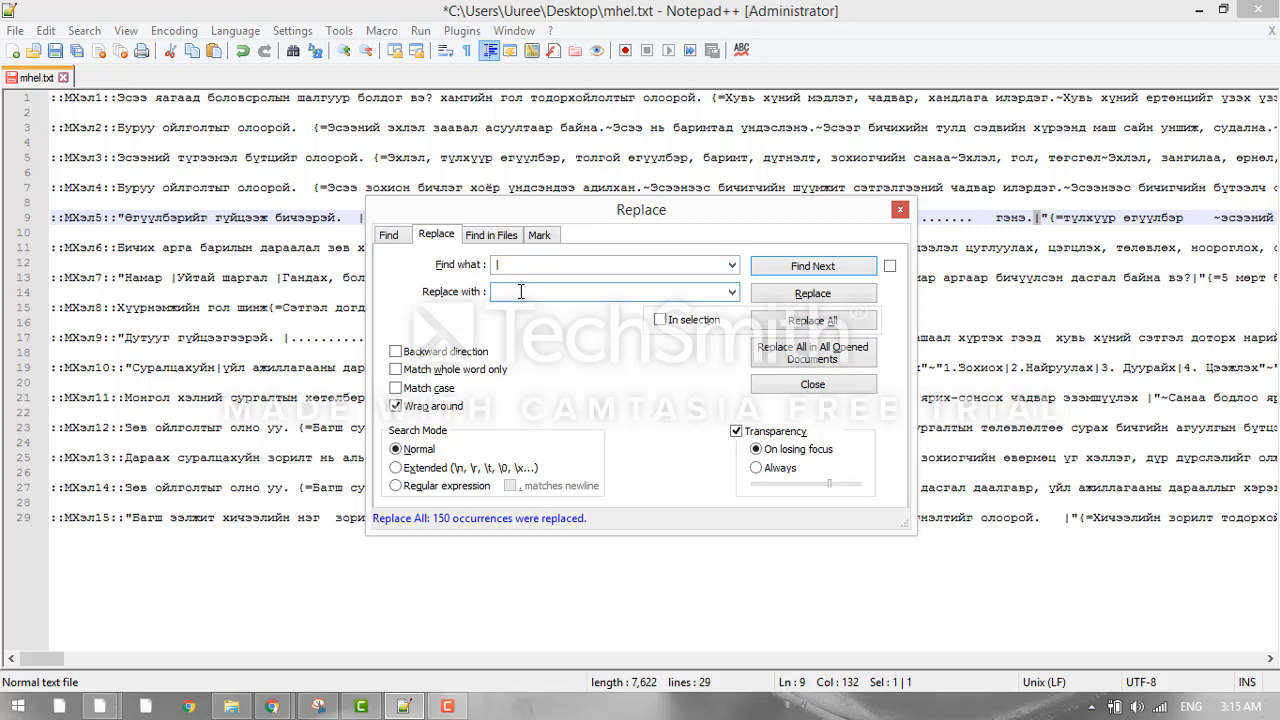
pyautogui.click(448, 706)
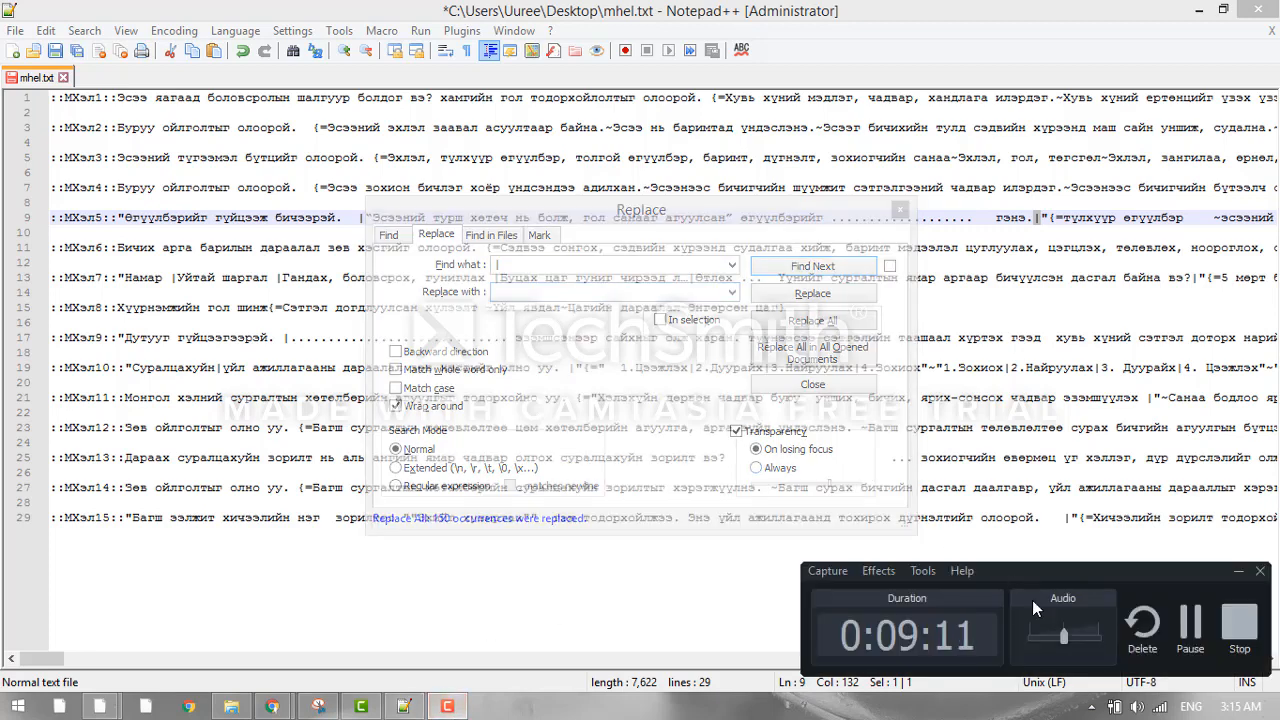
pyautogui.click(1190, 622)
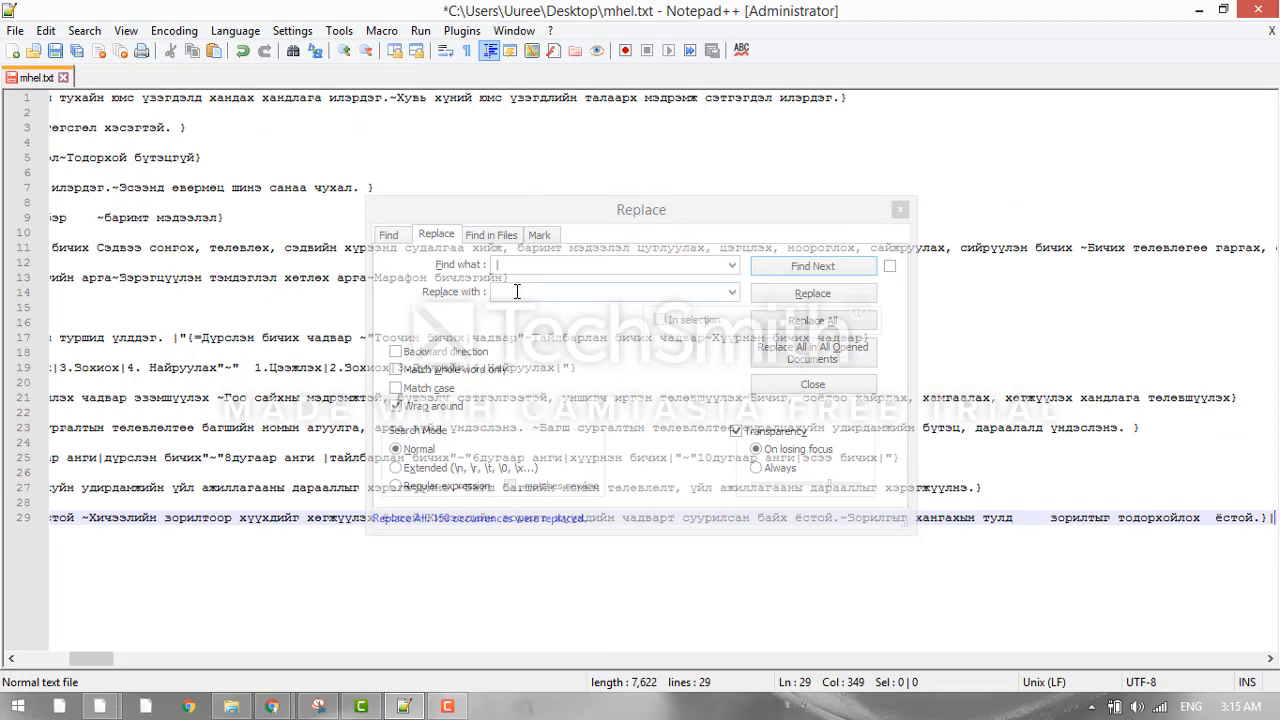
pyautogui.click(517, 291)
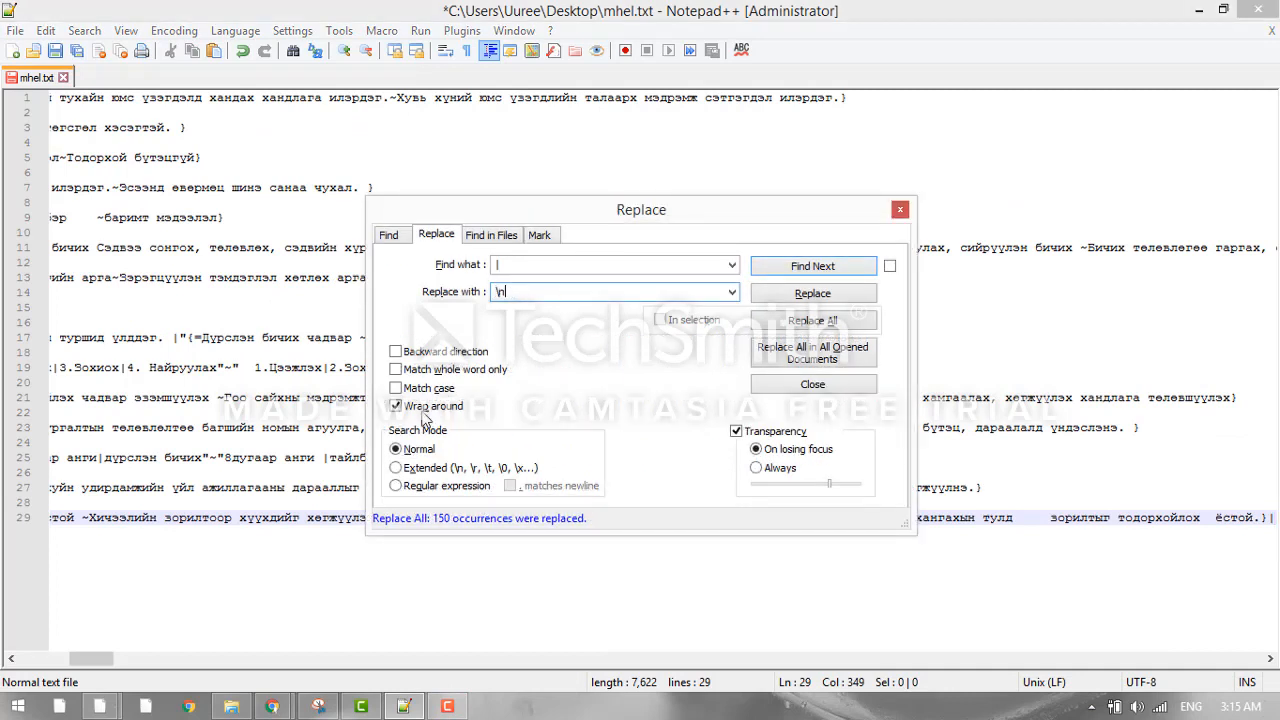
pyautogui.click(838, 321)
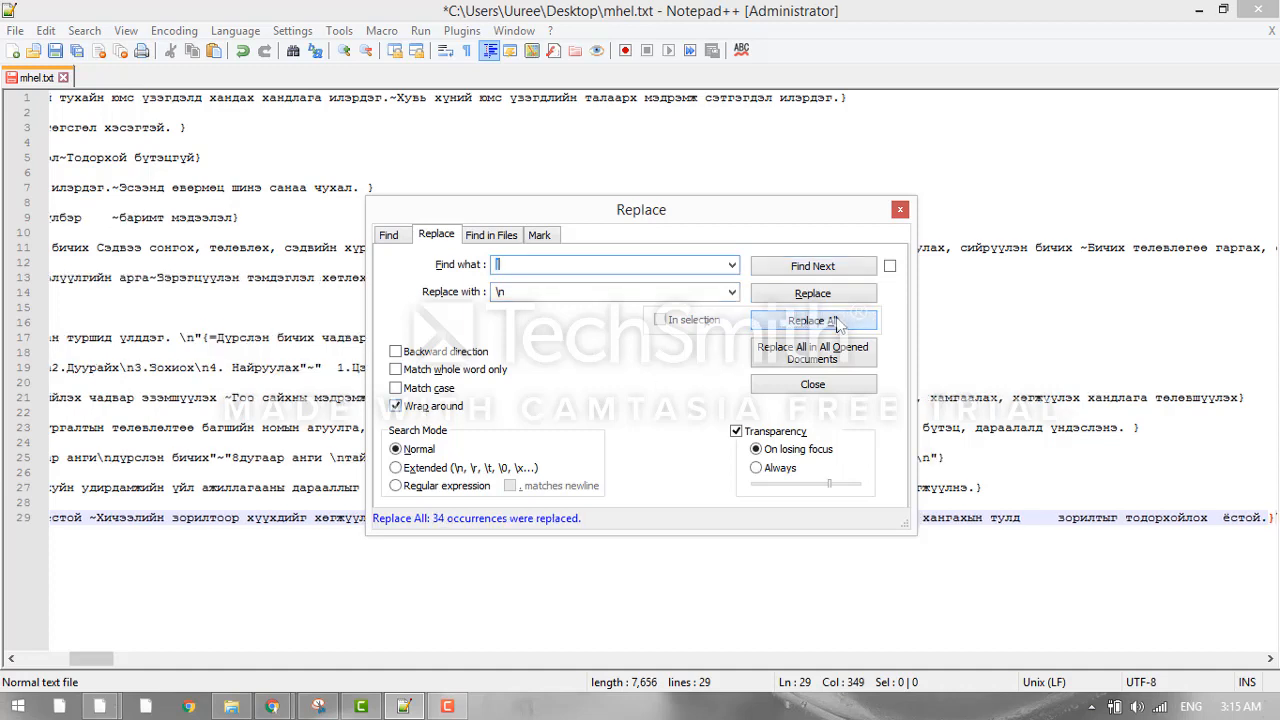
pyautogui.click(900, 211)
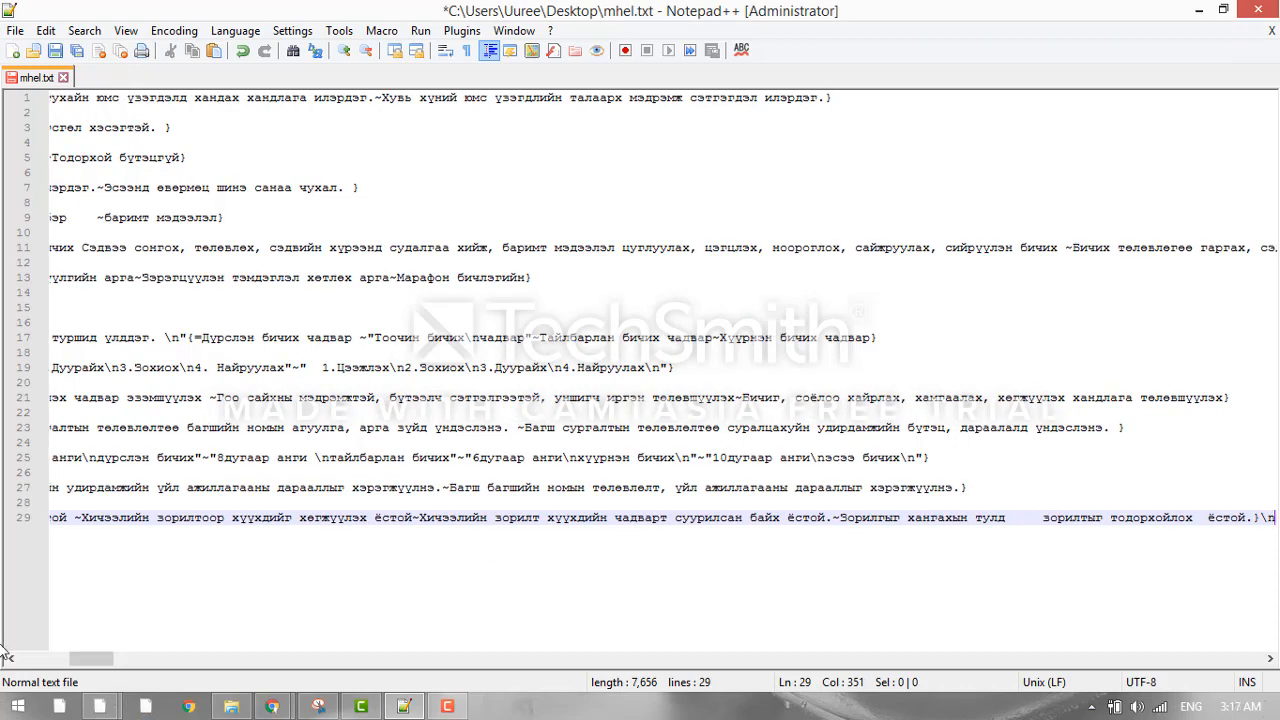
# - Save a copy of the cleaned-up question text on the Desktop as a normal text file named mhel quiz
pyautogui.moveTo(86, 660); pyautogui.dragTo(40, 663)
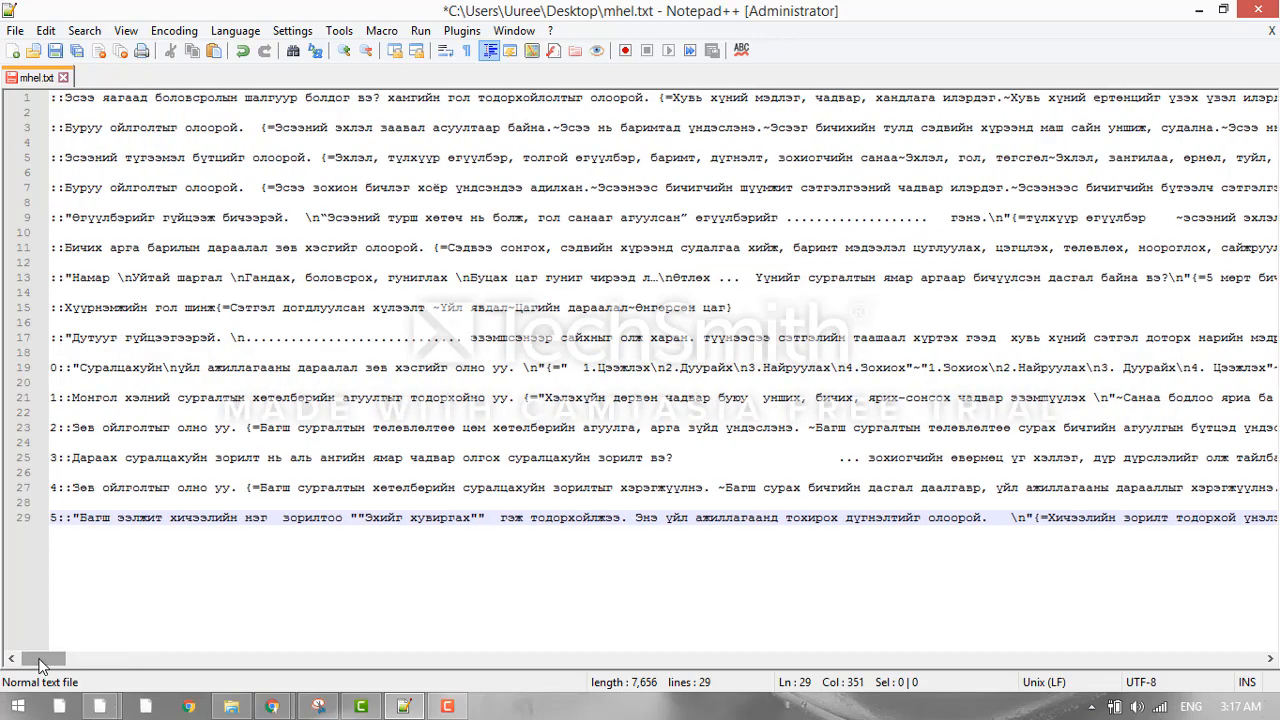
pyautogui.click(20, 34)
pyautogui.click(74, 198)
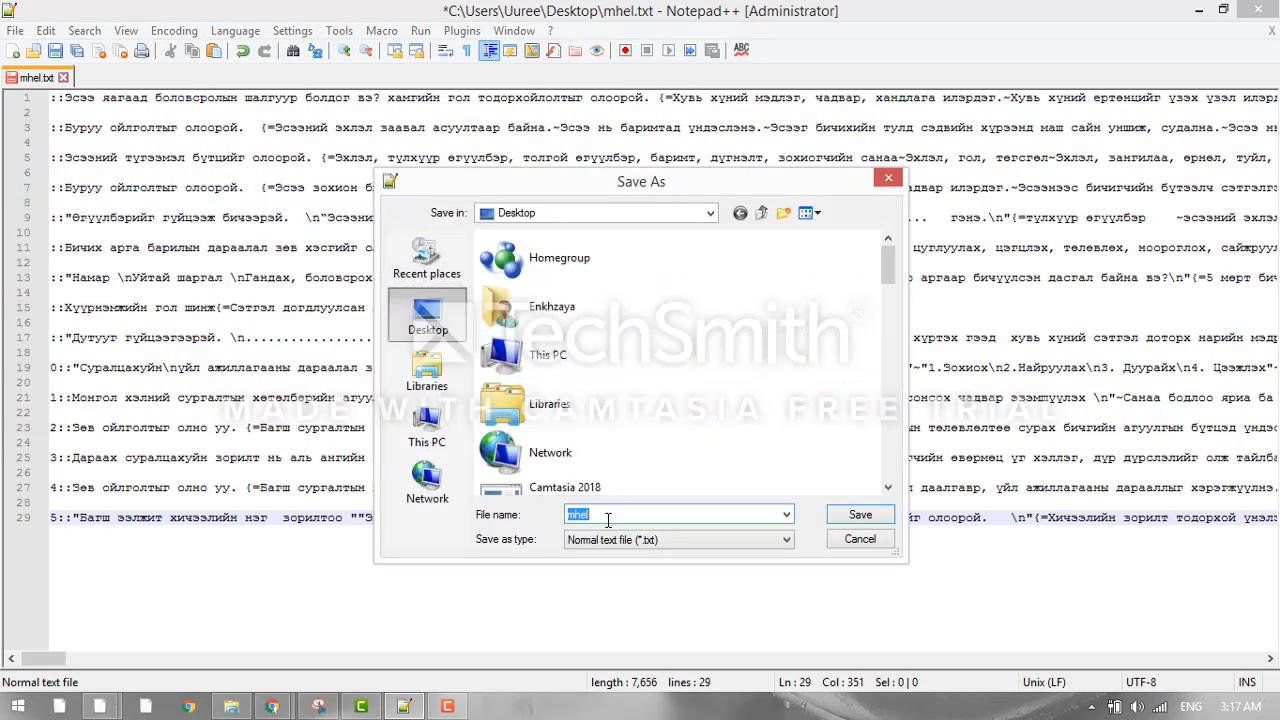
pyautogui.write('mhel')
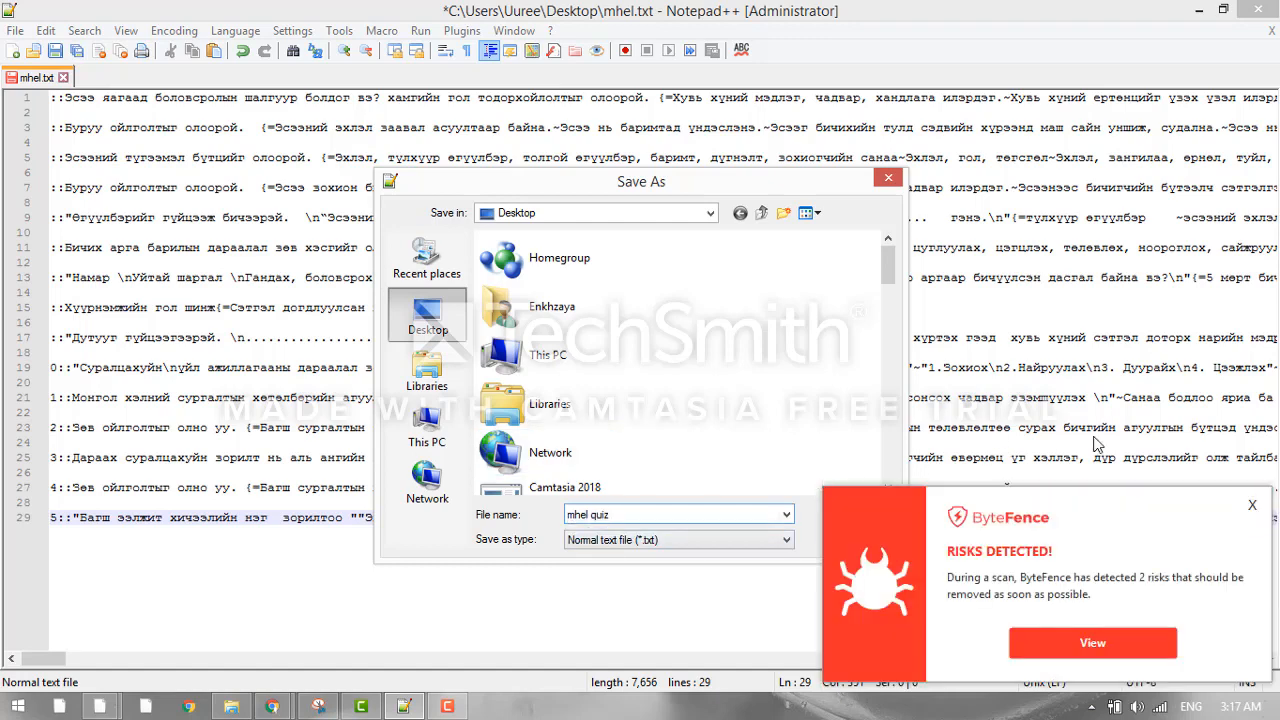
pyautogui.click(1254, 507)
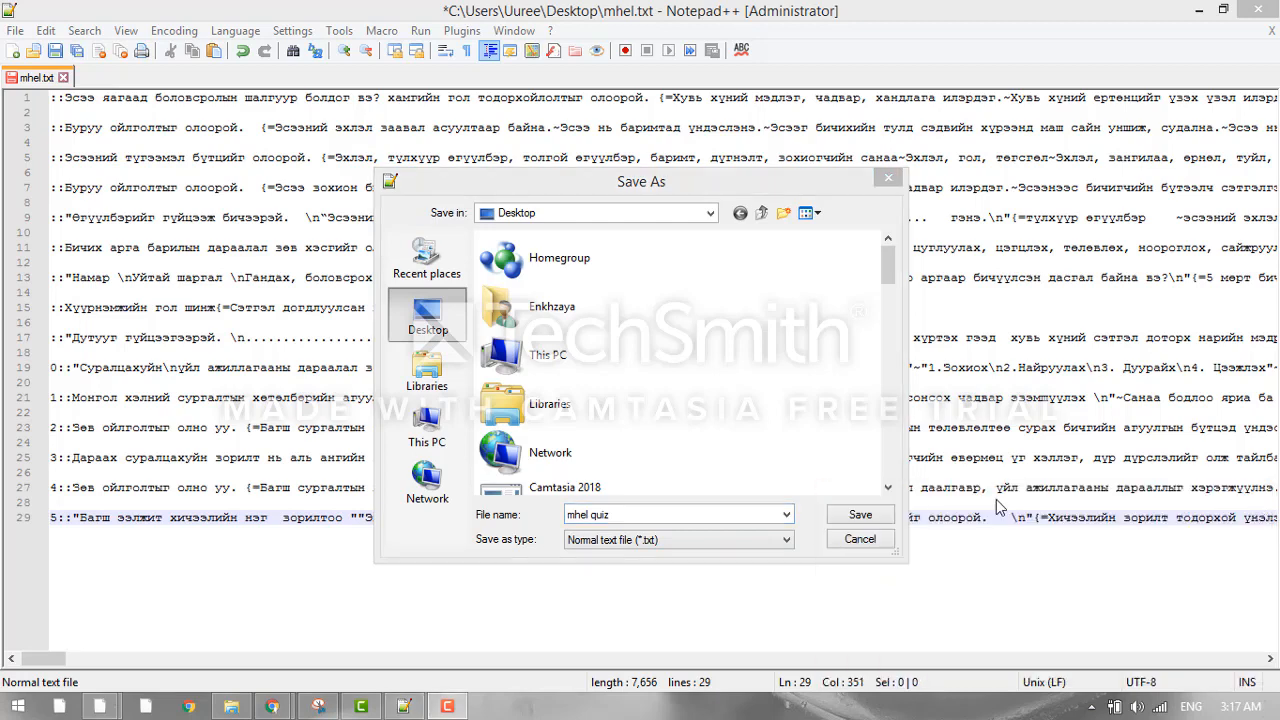
pyautogui.click(849, 515)
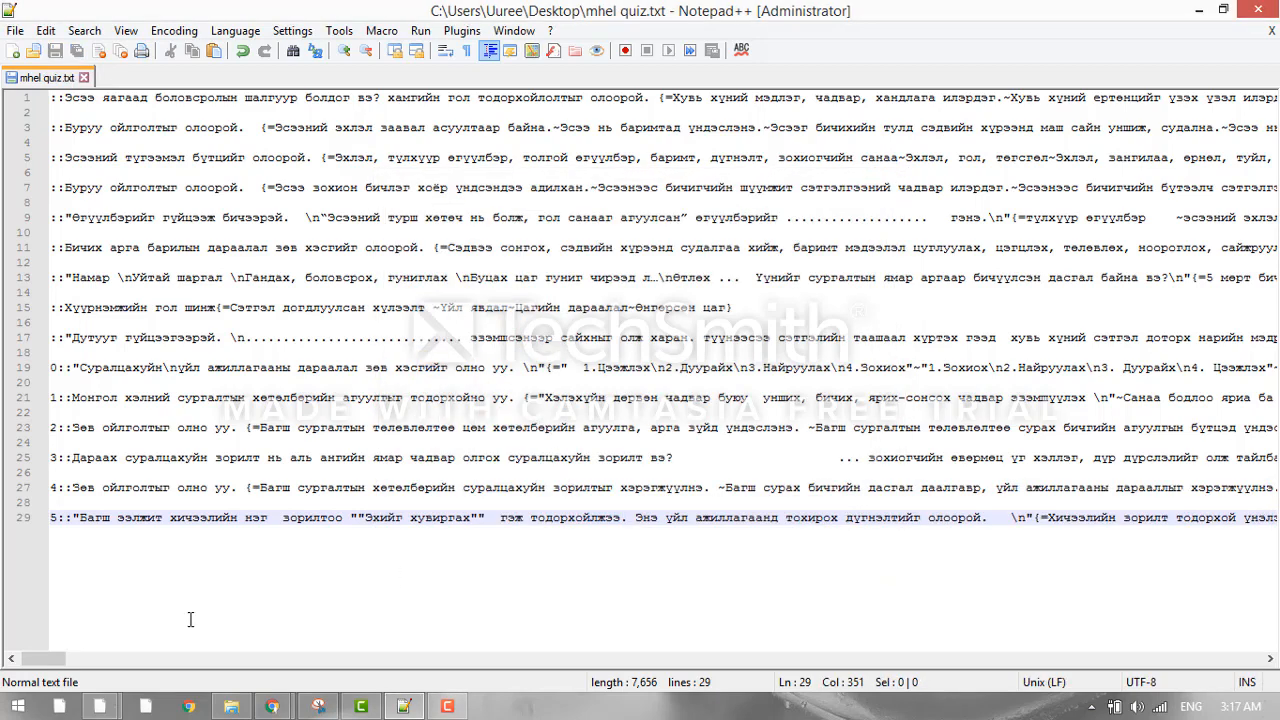
# - Switch to the Edit questions window in Google Chrome and select the question bank category quiz Мхэл
pyautogui.moveTo(271, 706)
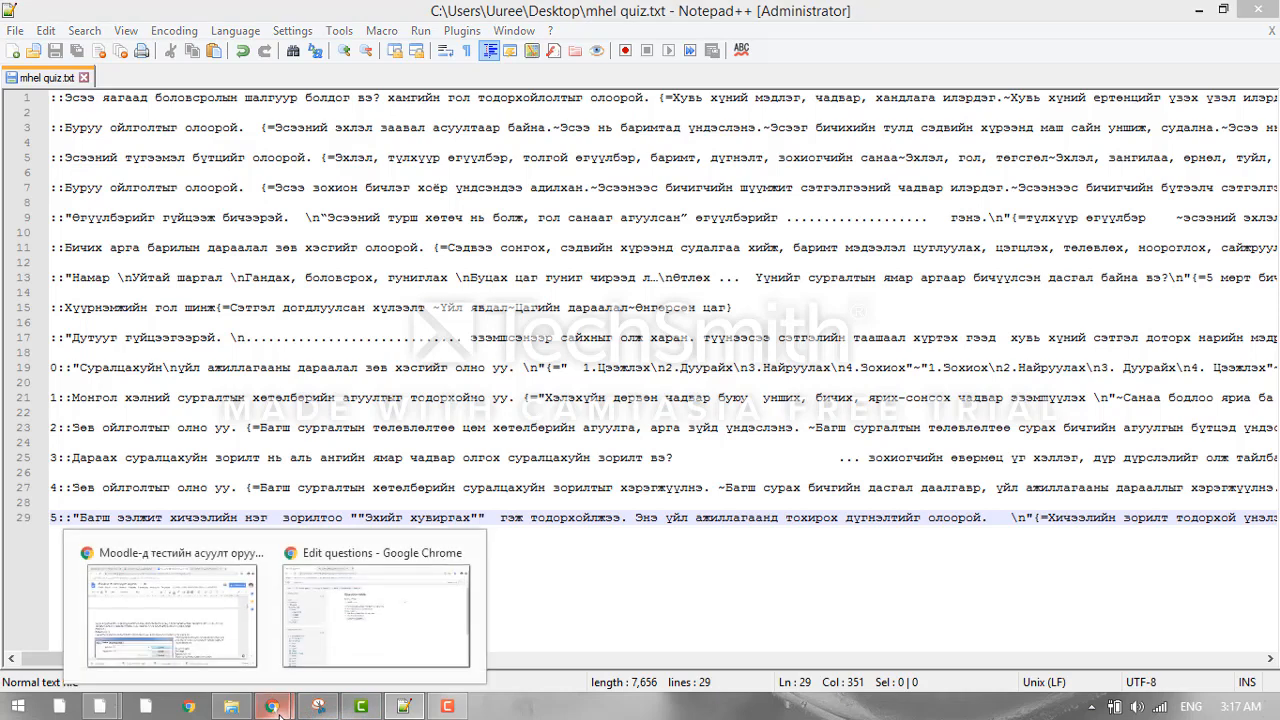
pyautogui.click(325, 630)
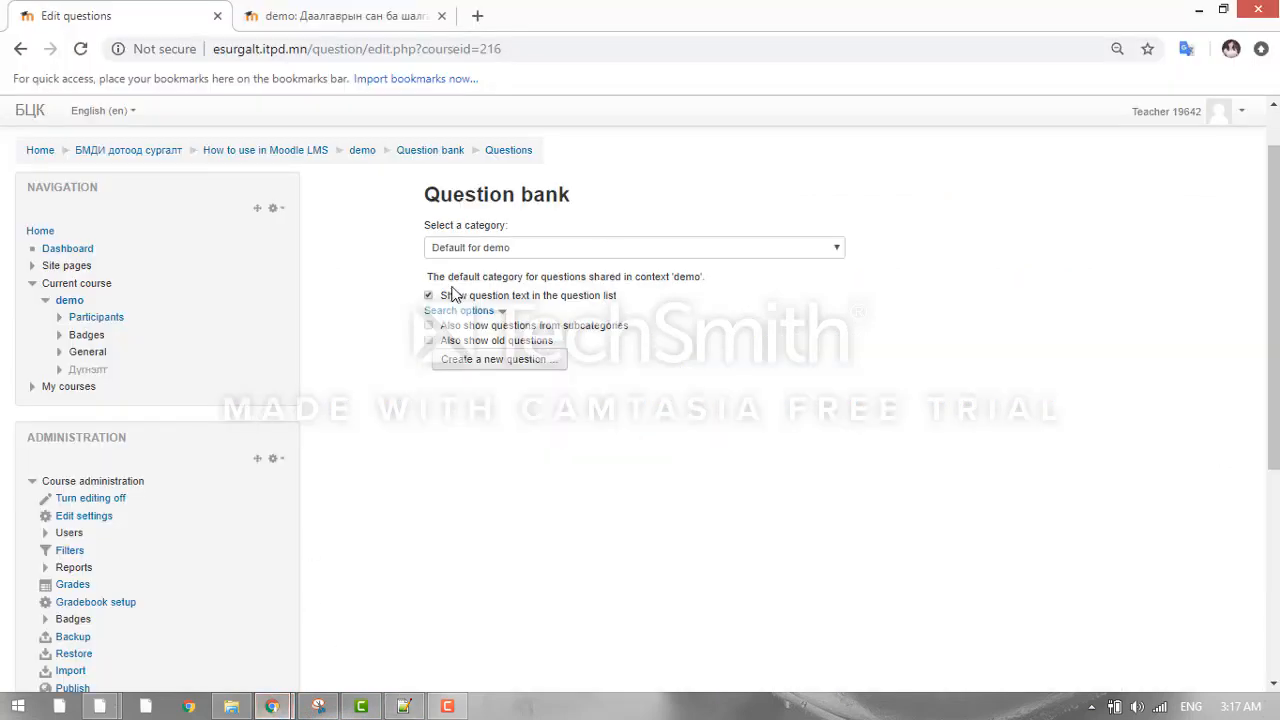
pyautogui.click(795, 246)
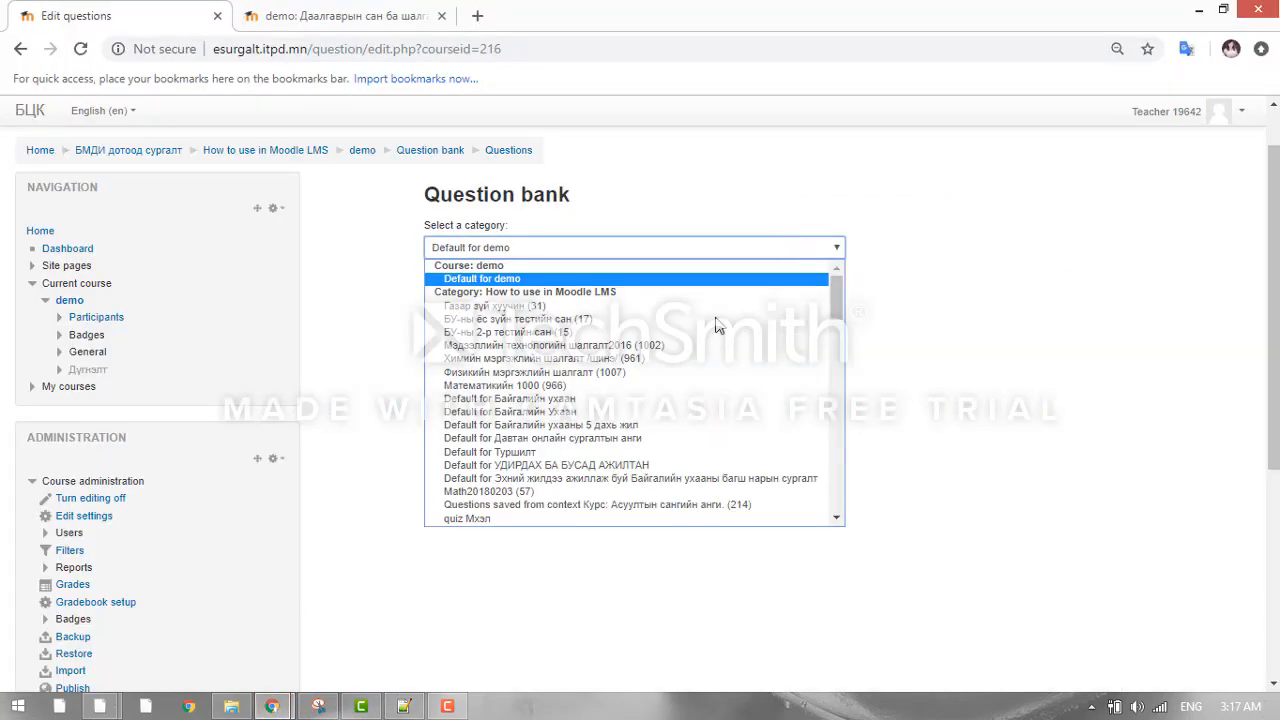
pyautogui.moveTo(837, 306); pyautogui.dragTo(838, 318)
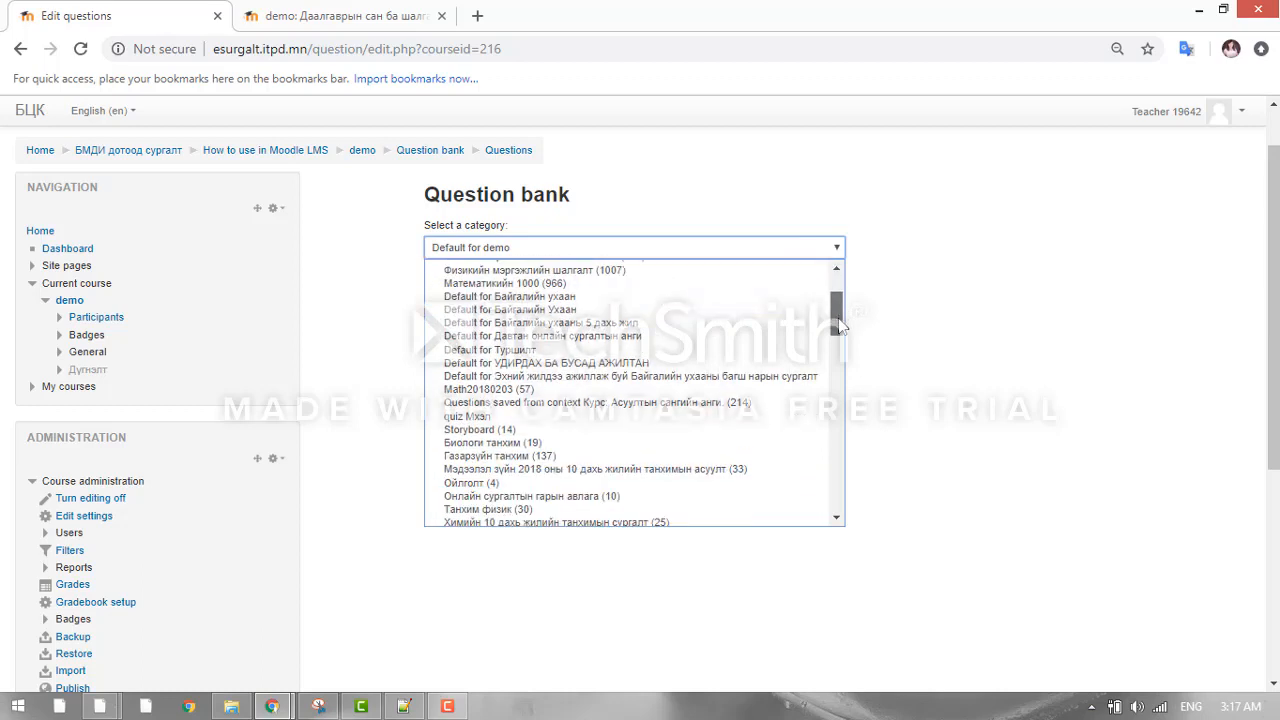
pyautogui.click(479, 418)
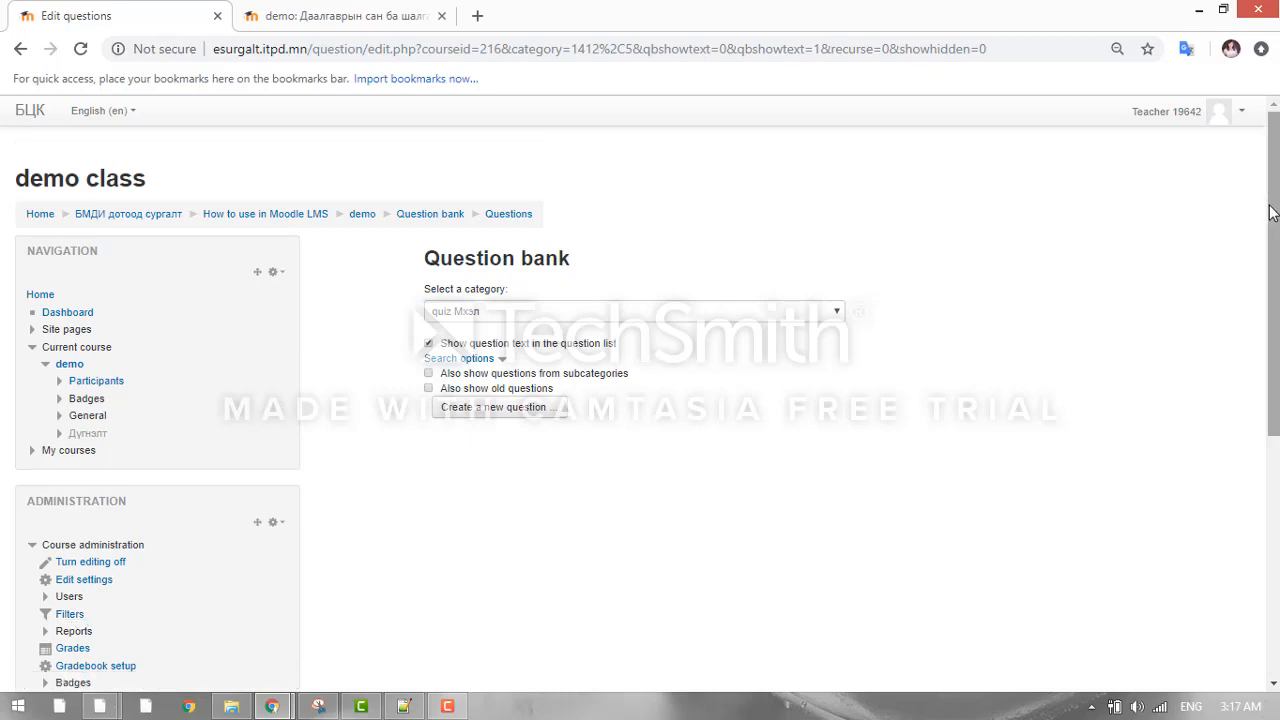
# - Open the question bank's import page for the demo course and set the file format to Gift format
pyautogui.moveTo(1274, 293); pyautogui.dragTo(1274, 369)
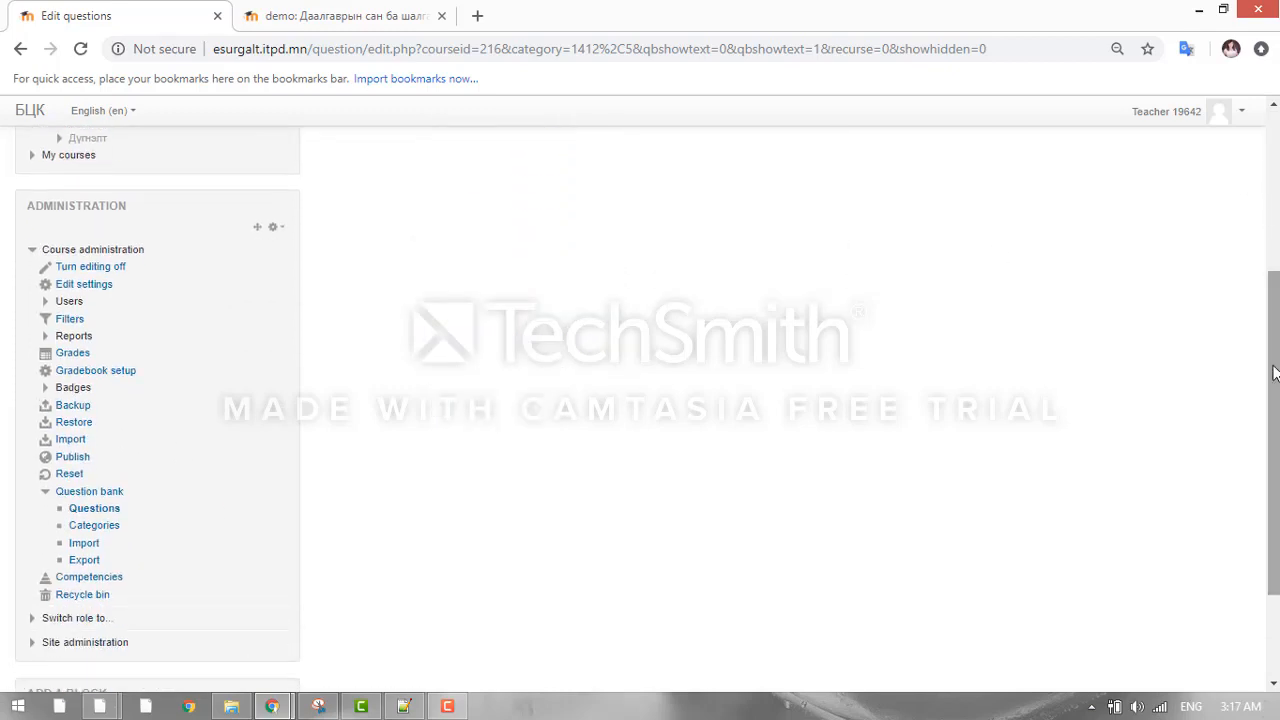
pyautogui.click(84, 546)
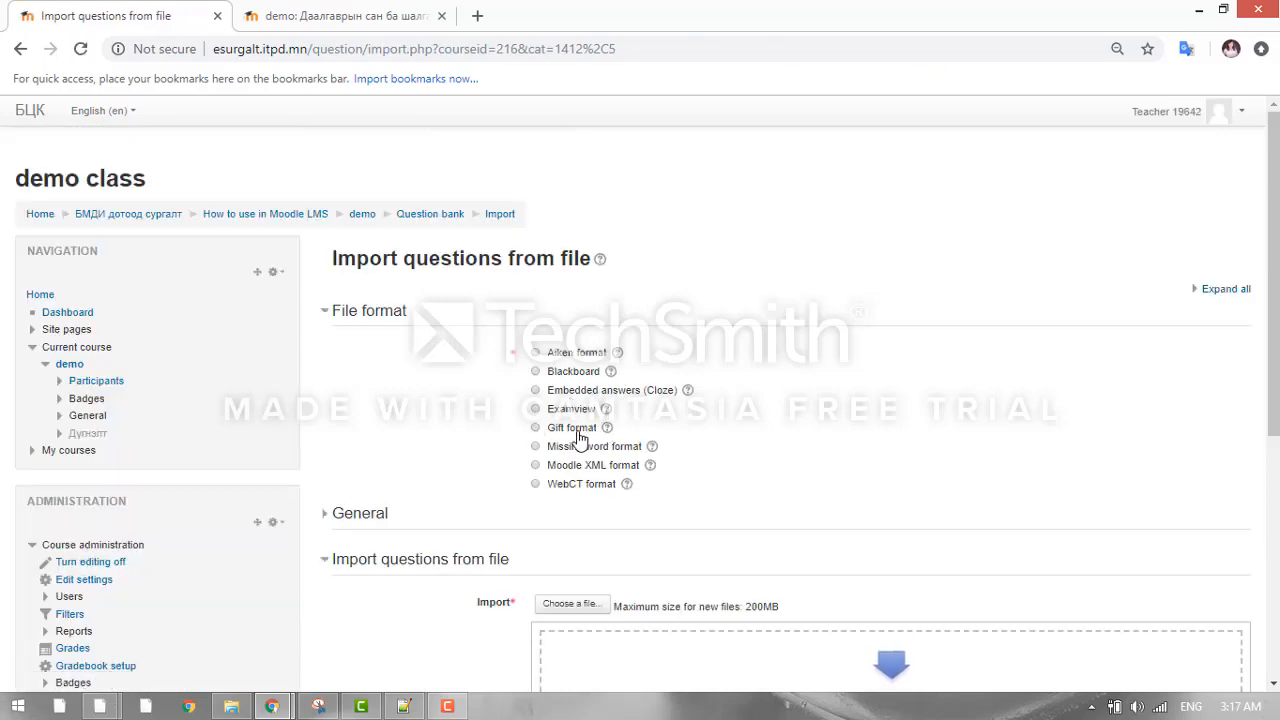
pyautogui.click(535, 428)
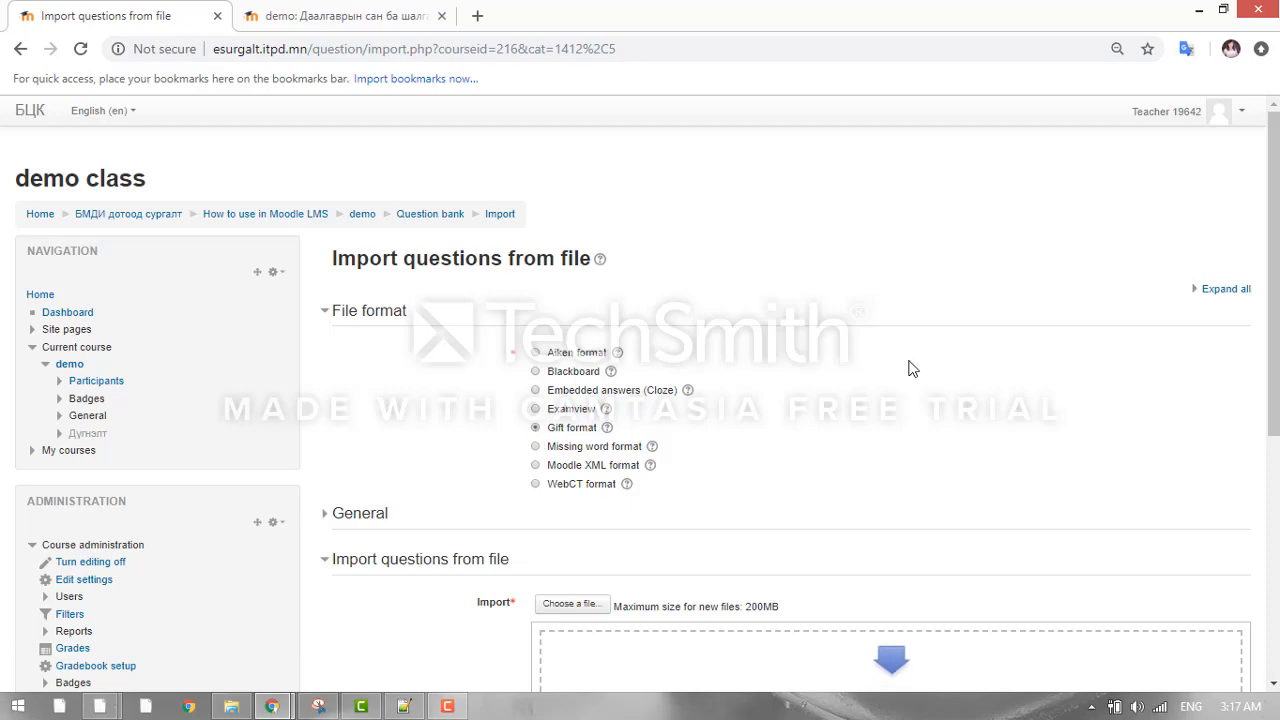
# - Upload the mhel quiz text file from the Desktop as the file of questions to import
pyautogui.scroll(-3, 1249, 300)
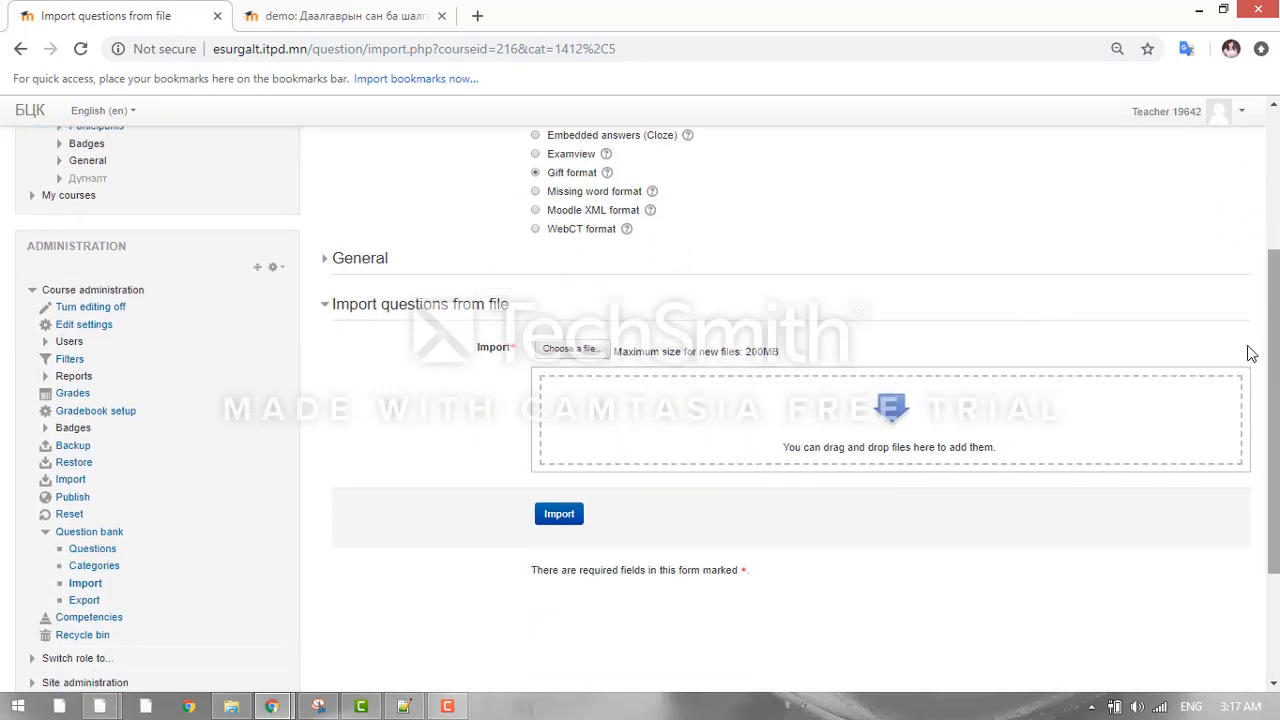
pyautogui.click(571, 348)
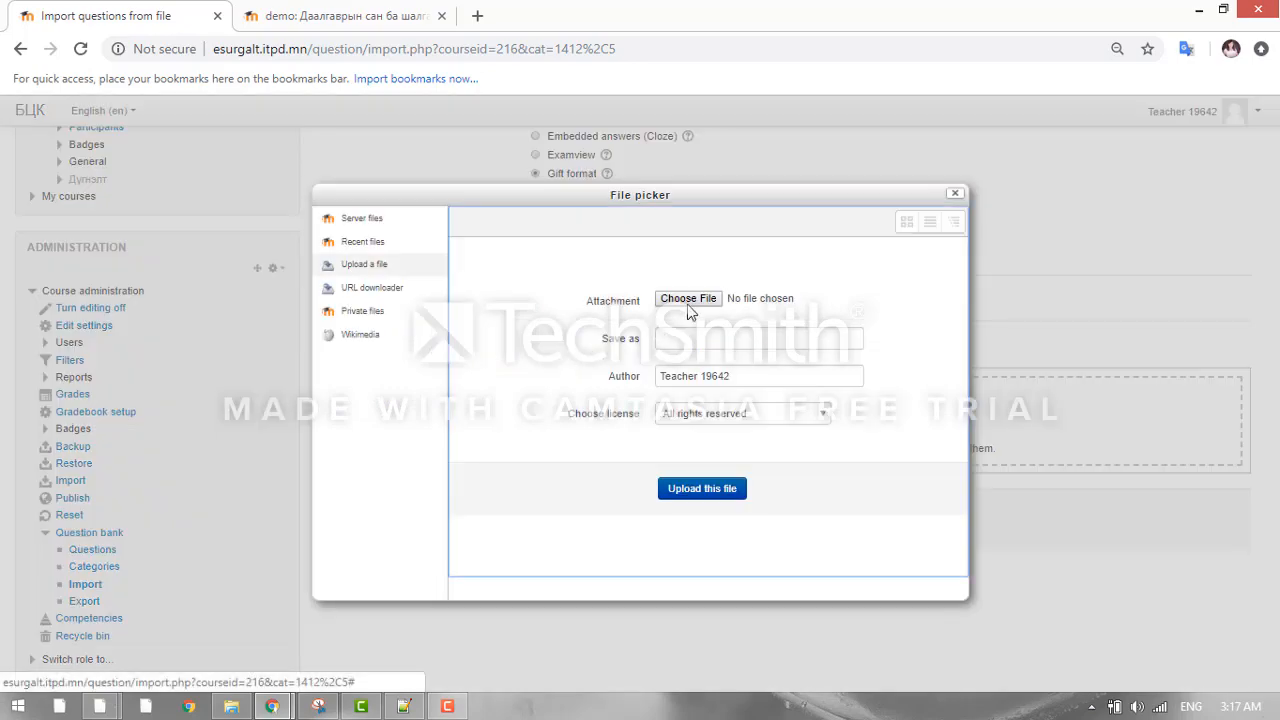
pyautogui.click(692, 302)
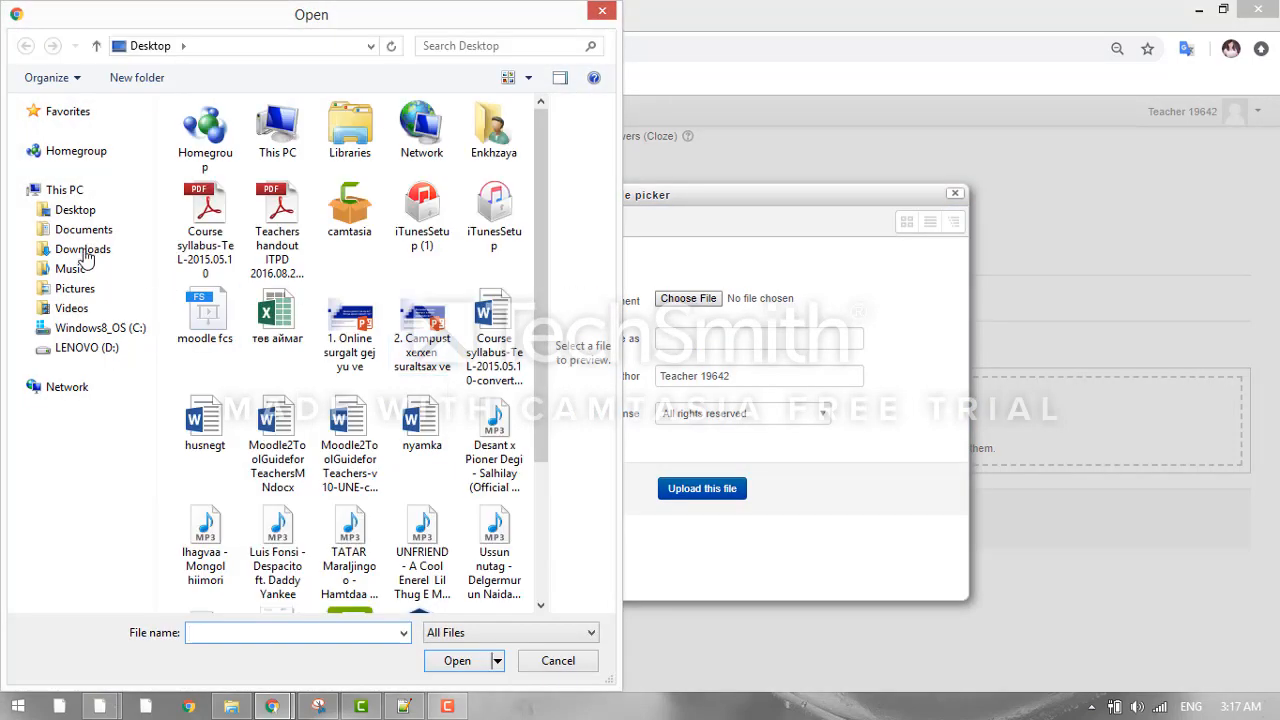
pyautogui.click(62, 212)
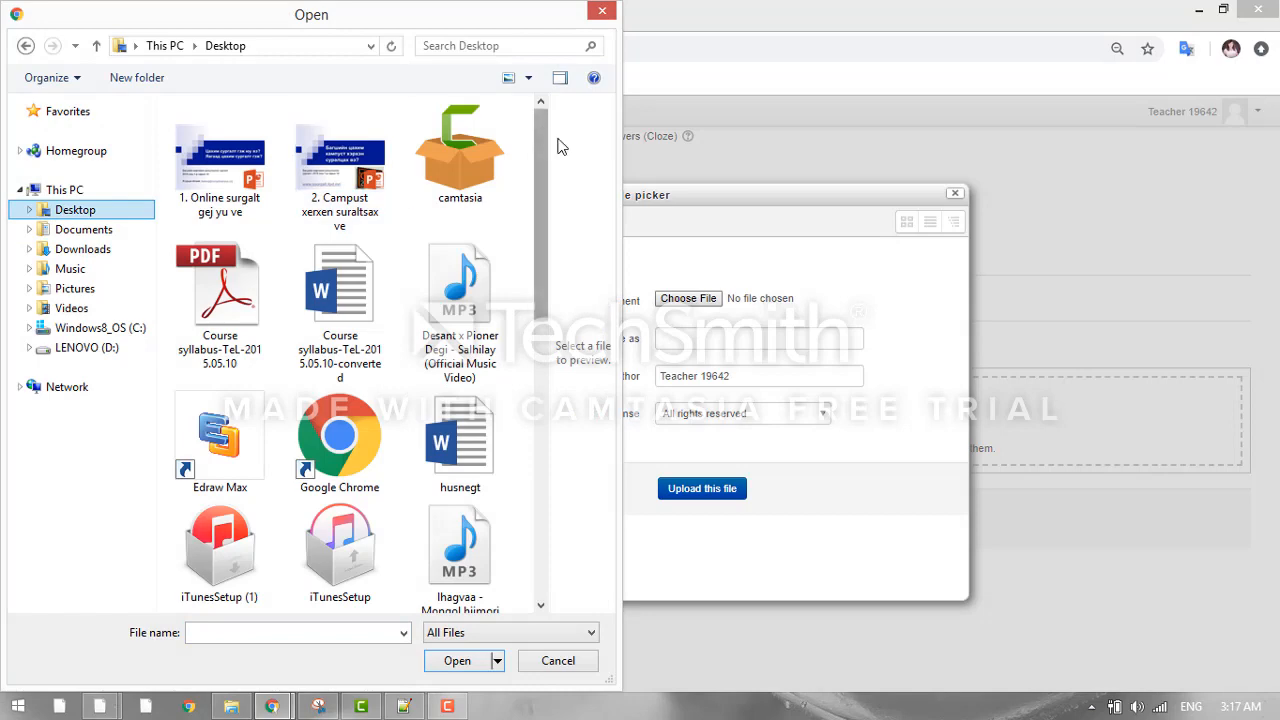
pyautogui.moveTo(546, 143); pyautogui.dragTo(557, 281)
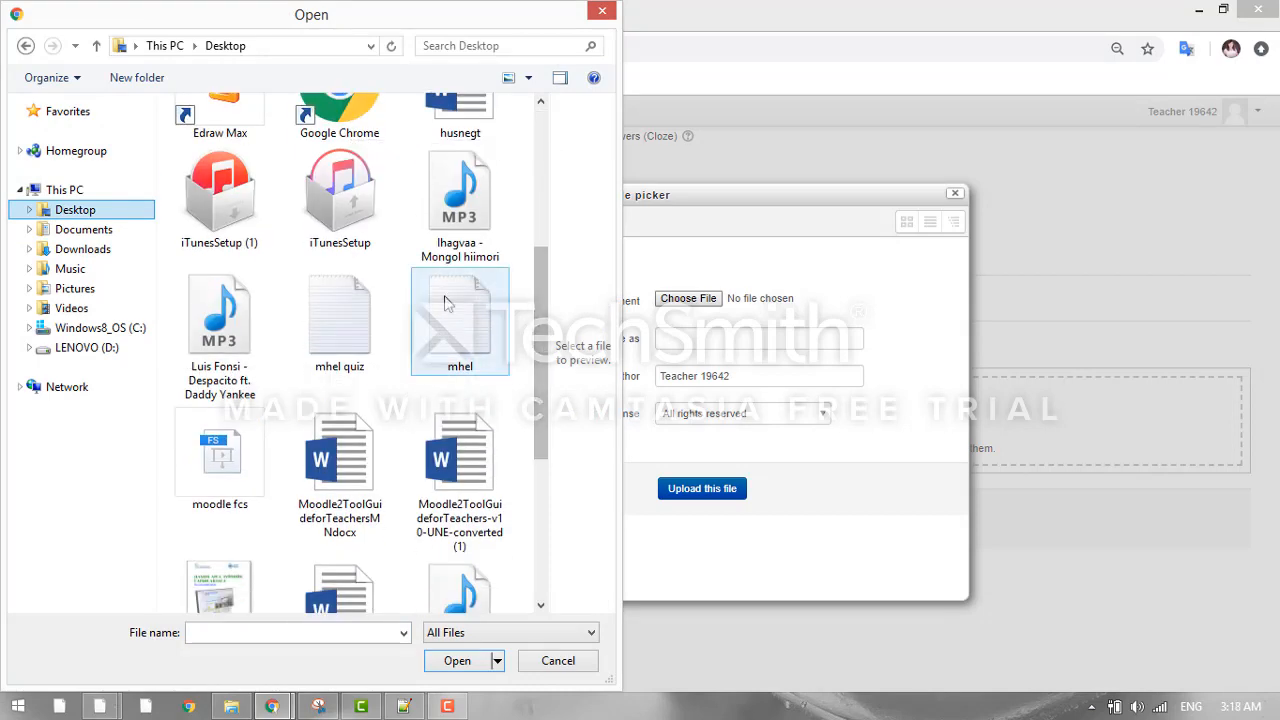
pyautogui.click(334, 313)
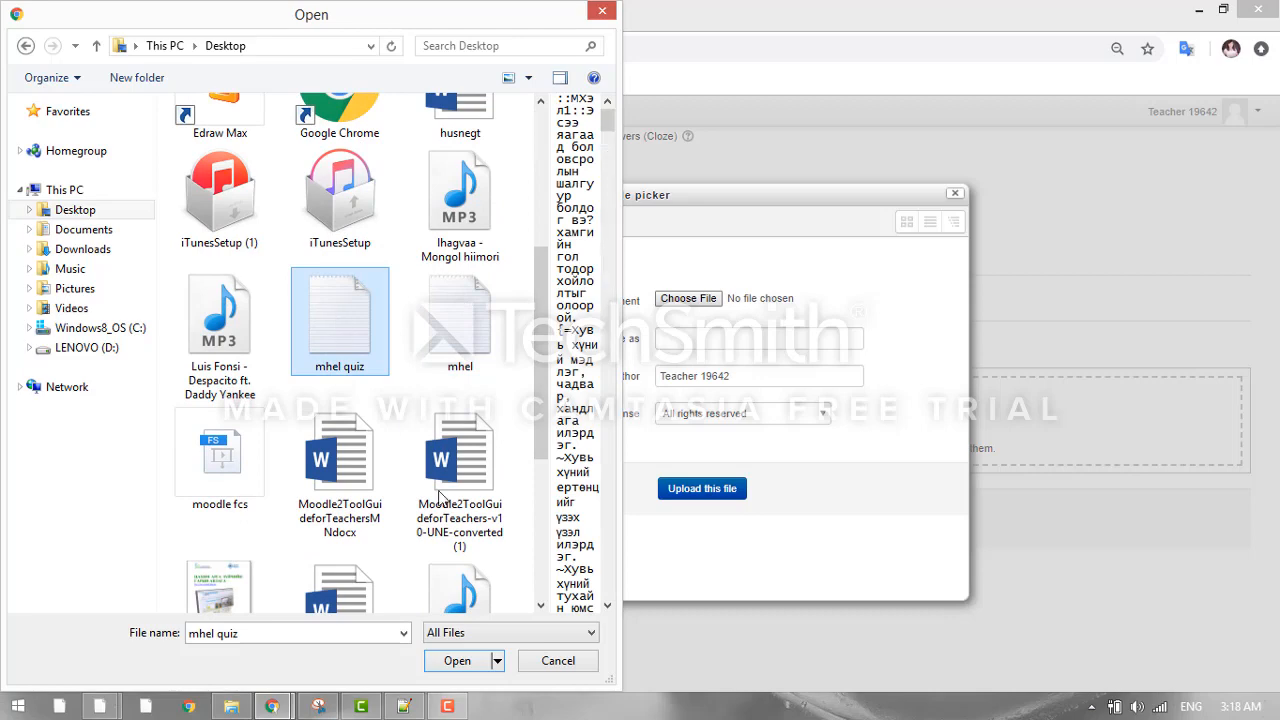
pyautogui.click(460, 663)
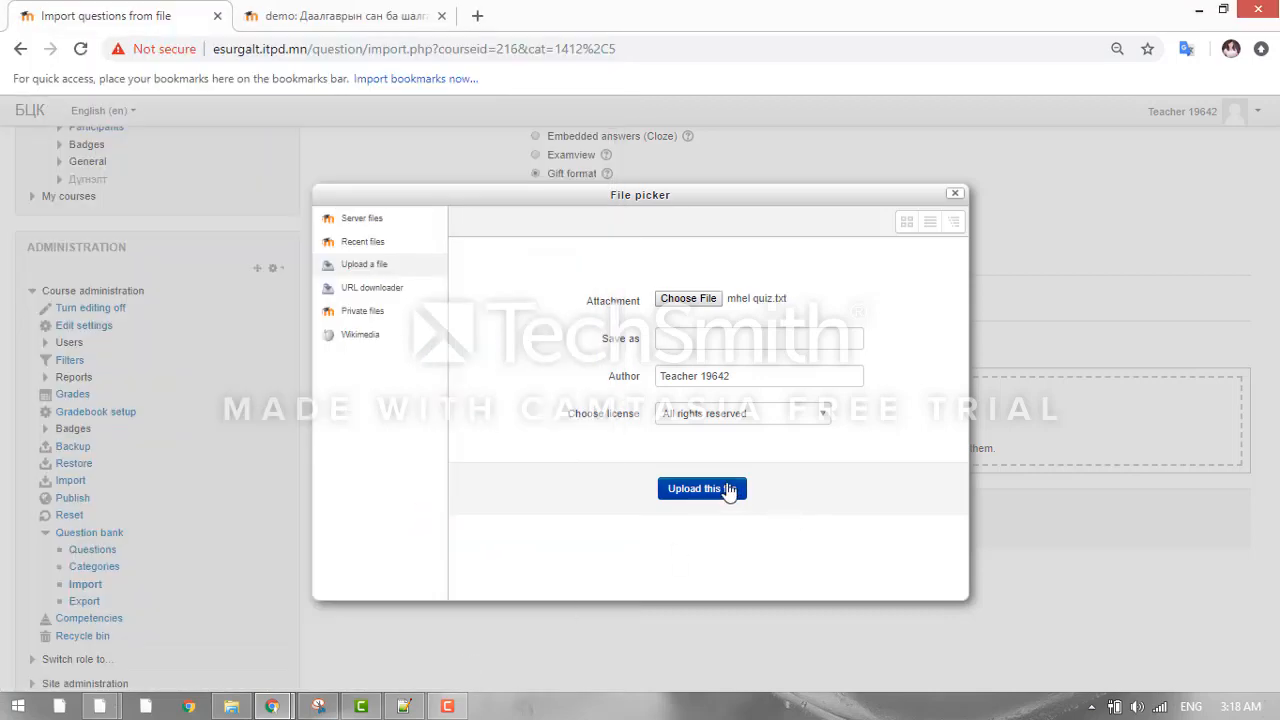
pyautogui.click(731, 489)
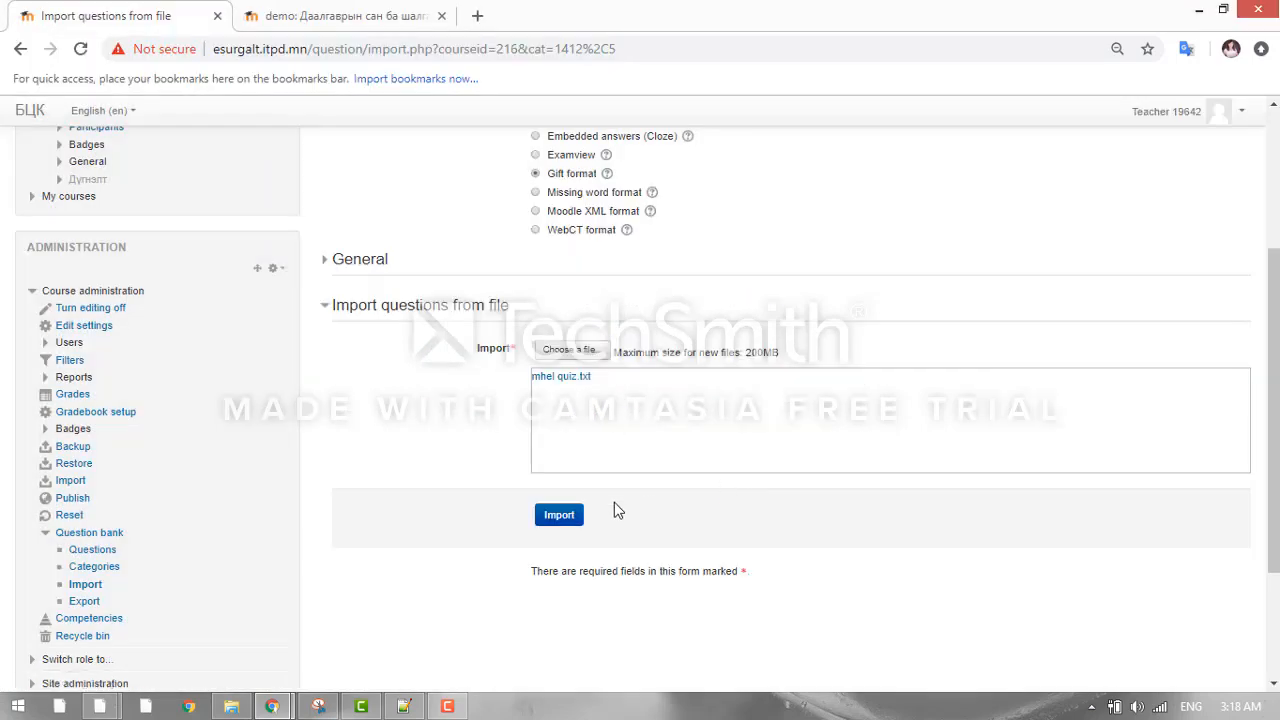
# - Import the questions from mhel quiz.txt and continue to the question list of the quiz Мхэл category
pyautogui.tripleClick(555, 381)
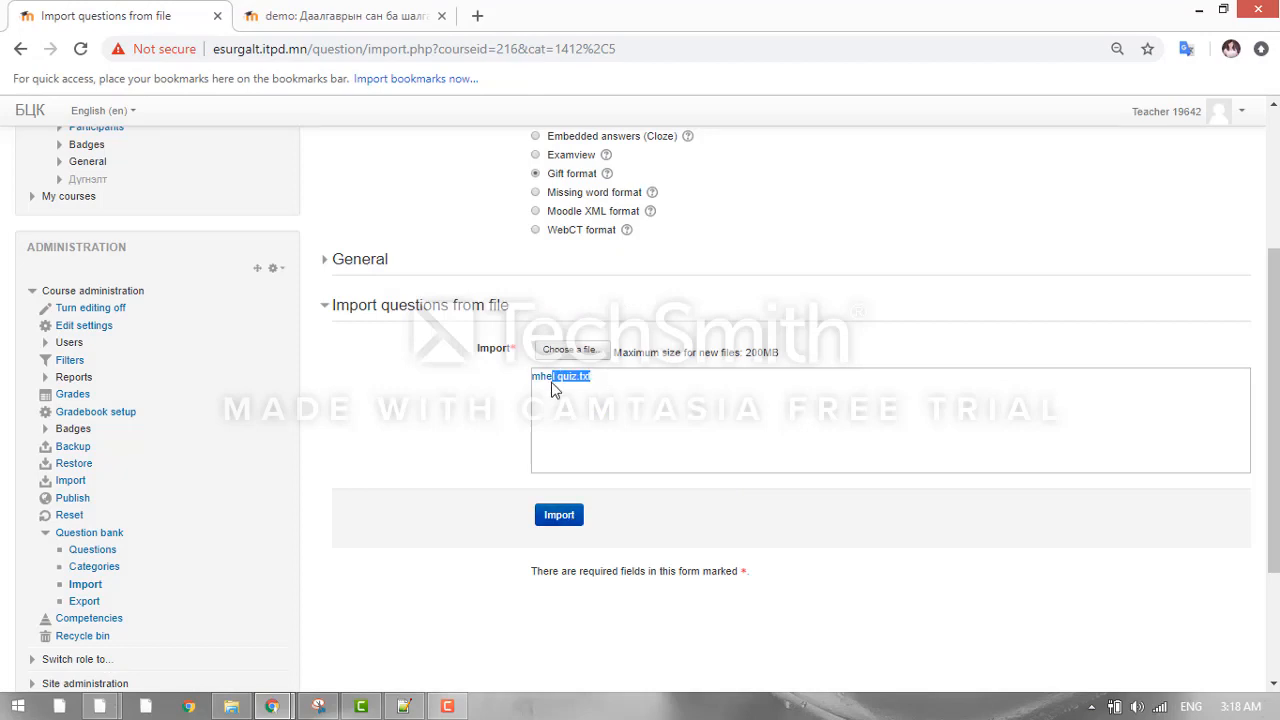
pyautogui.click(560, 516)
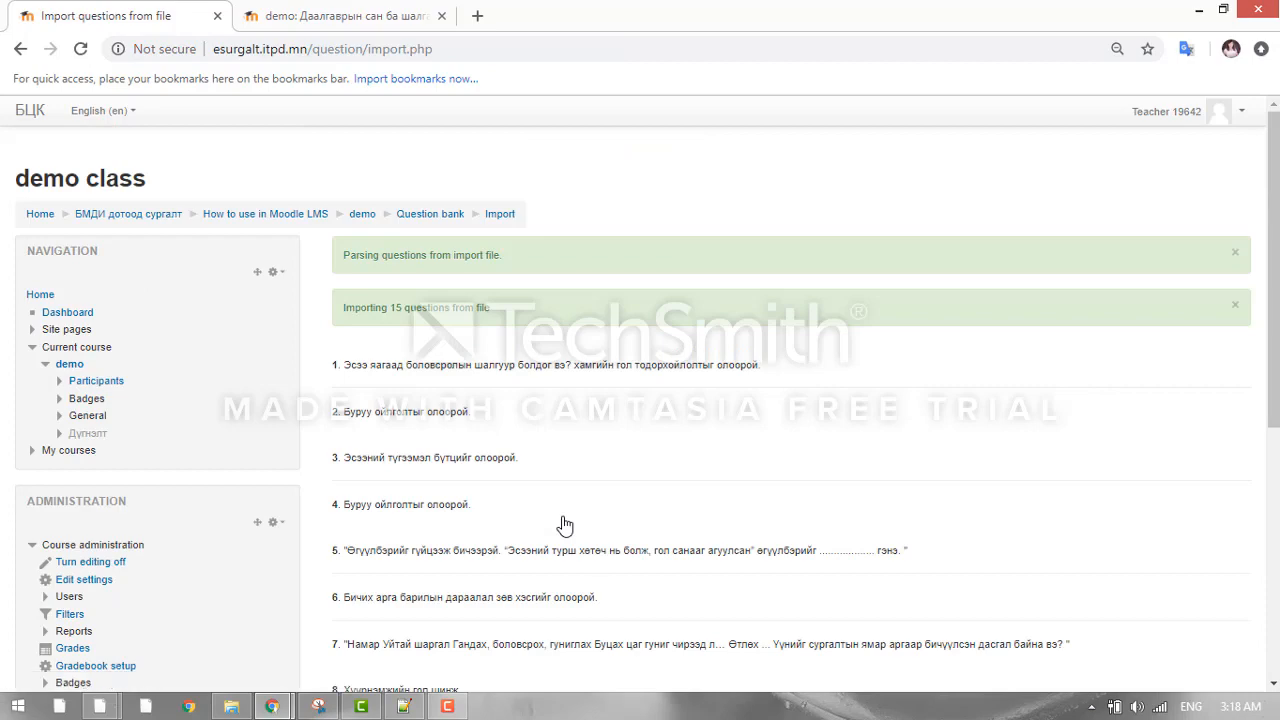
pyautogui.moveTo(1278, 160); pyautogui.dragTo(1278, 433)
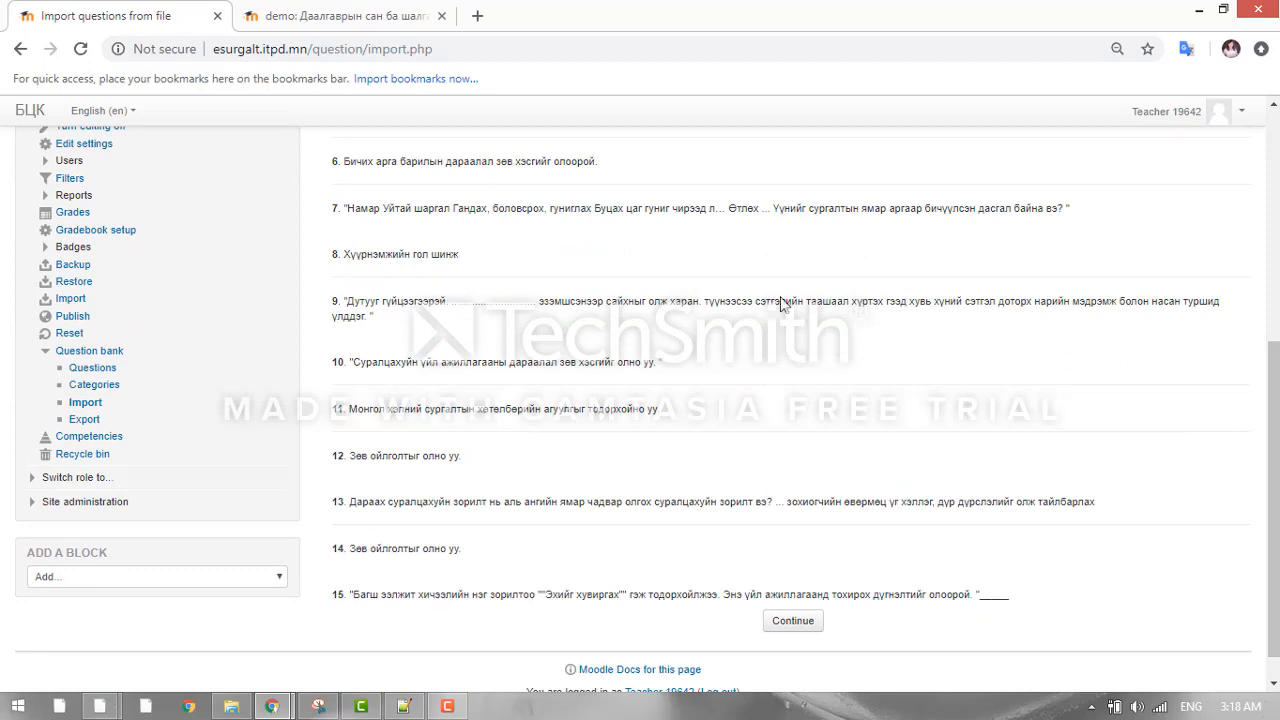
pyautogui.click(792, 622)
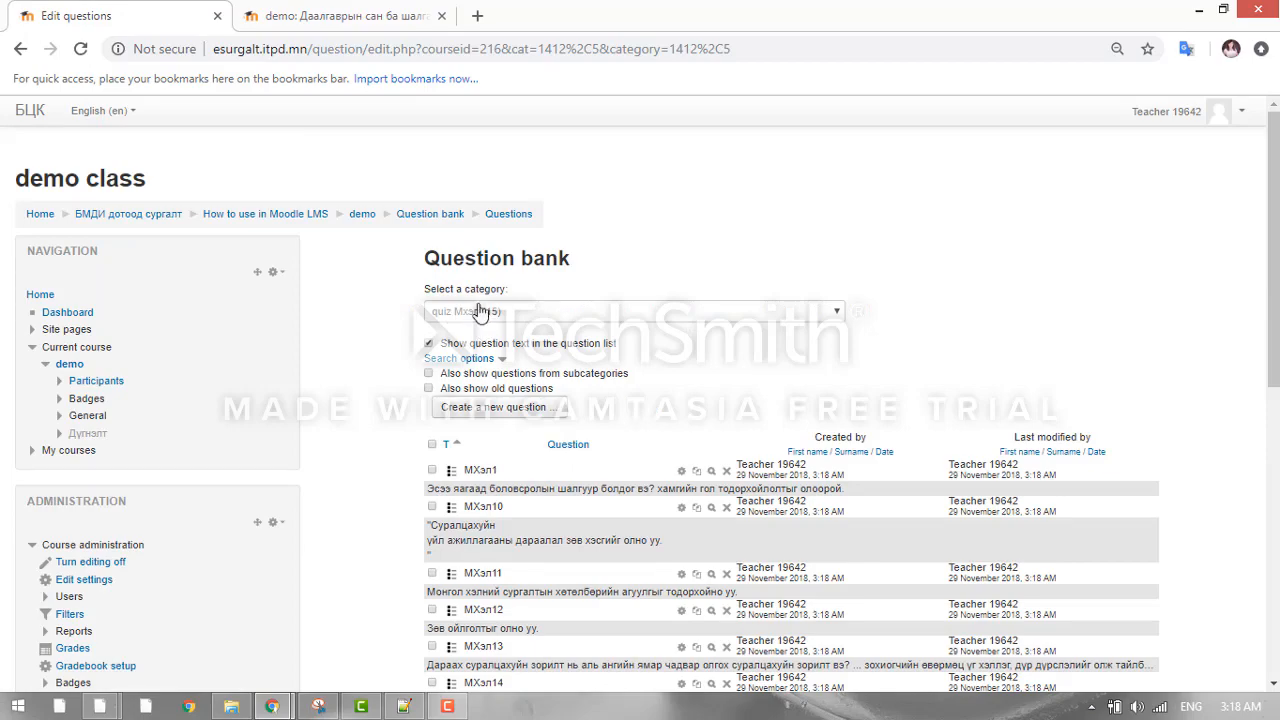
pyautogui.moveTo(1273, 243); pyautogui.dragTo(1219, 167)
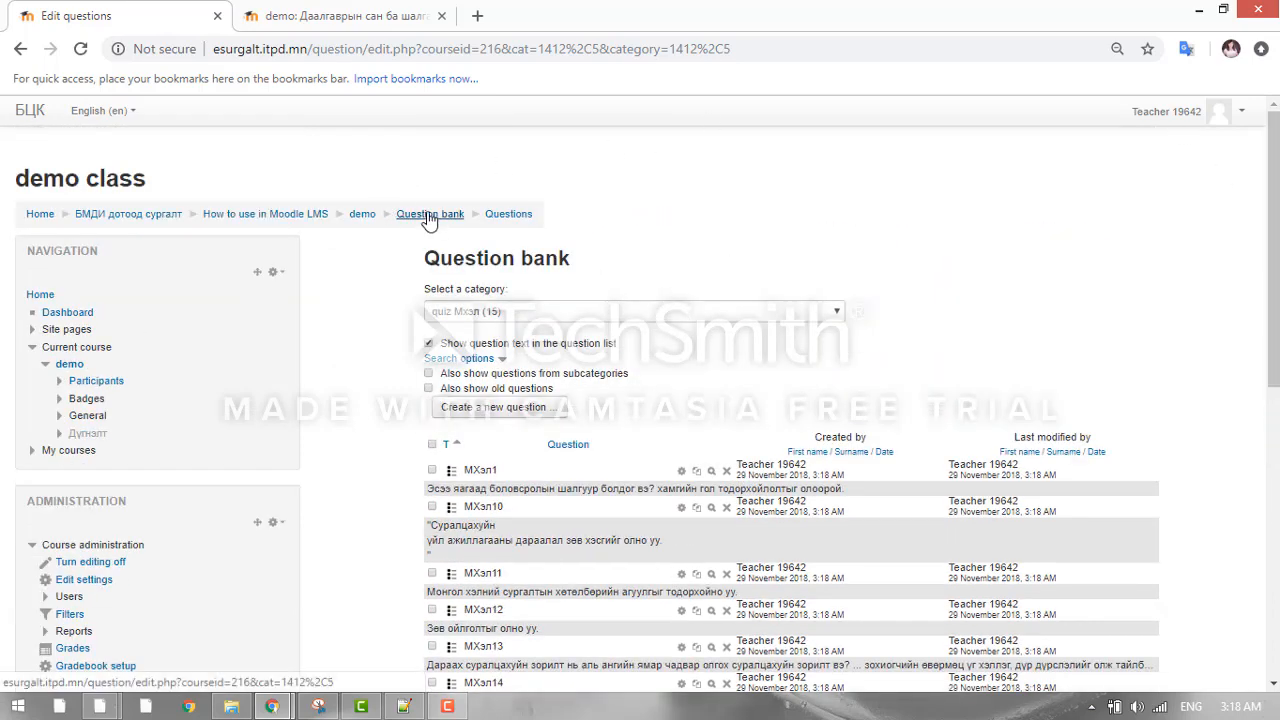
# - Return to the demo course and open the quiz Явцын шалгалт 1 for editing its questions
pyautogui.click(363, 218)
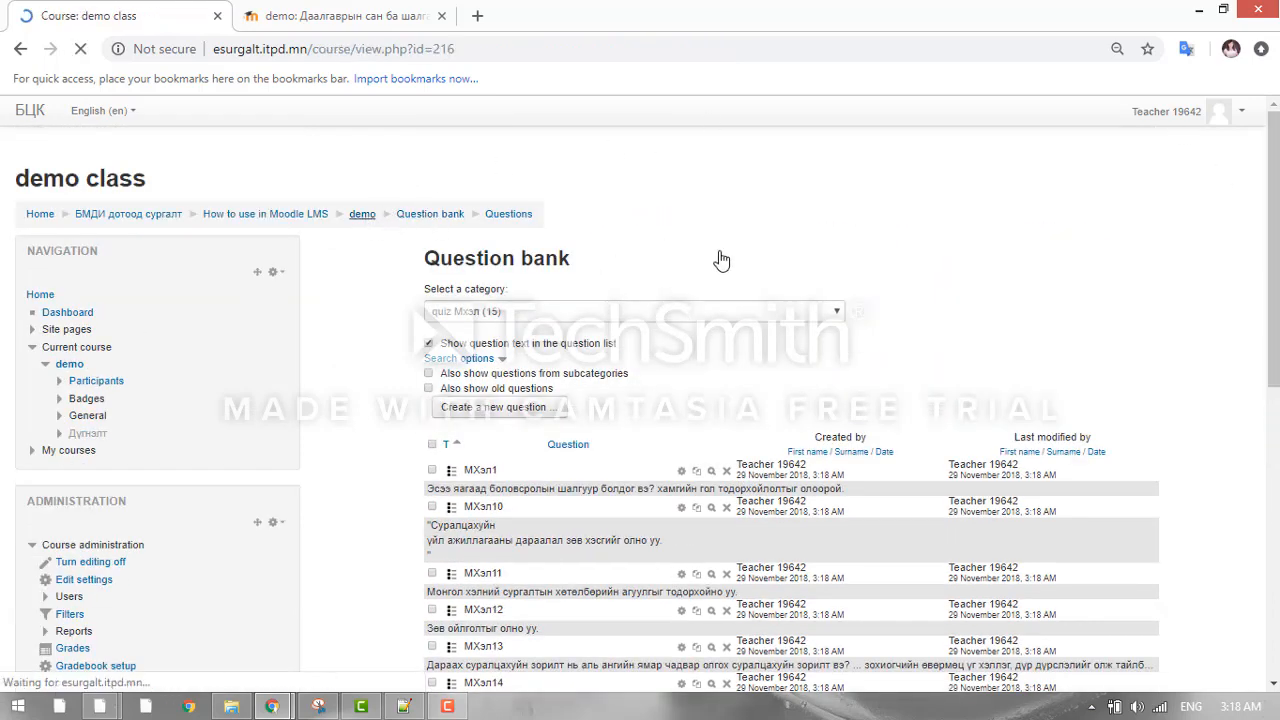
pyautogui.moveTo(1275, 207); pyautogui.dragTo(1275, 367)
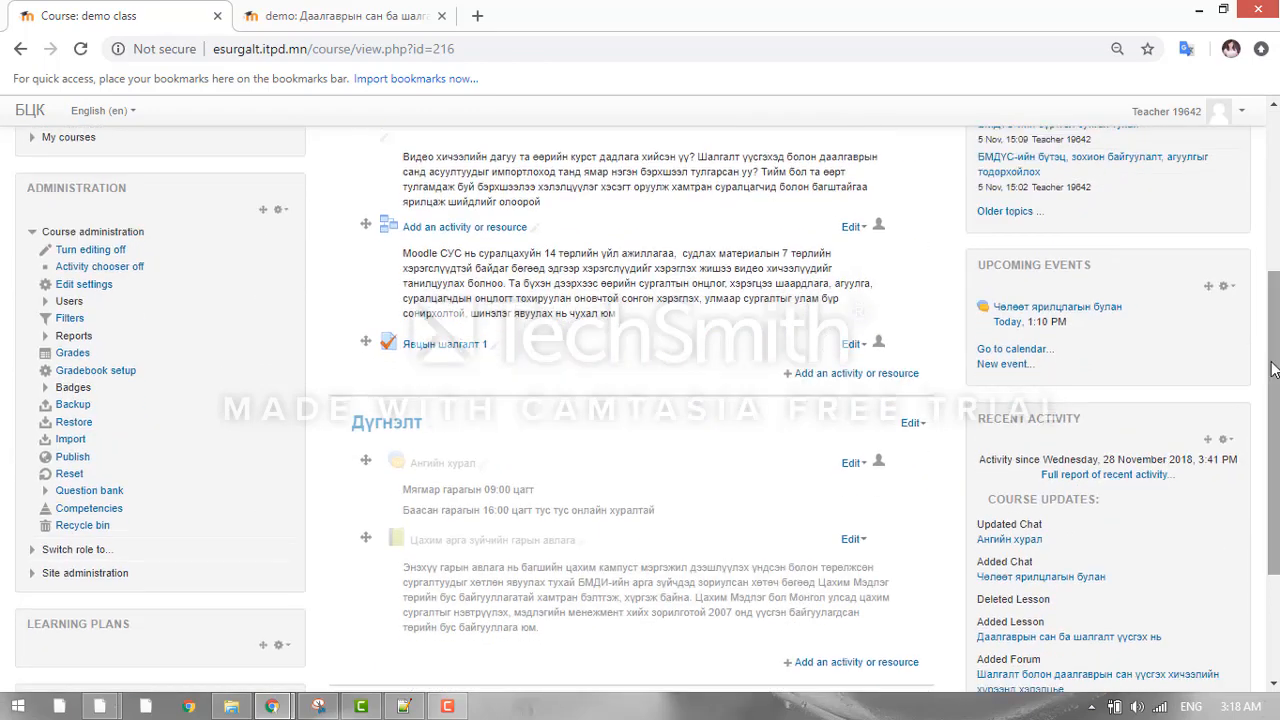
pyautogui.click(446, 345)
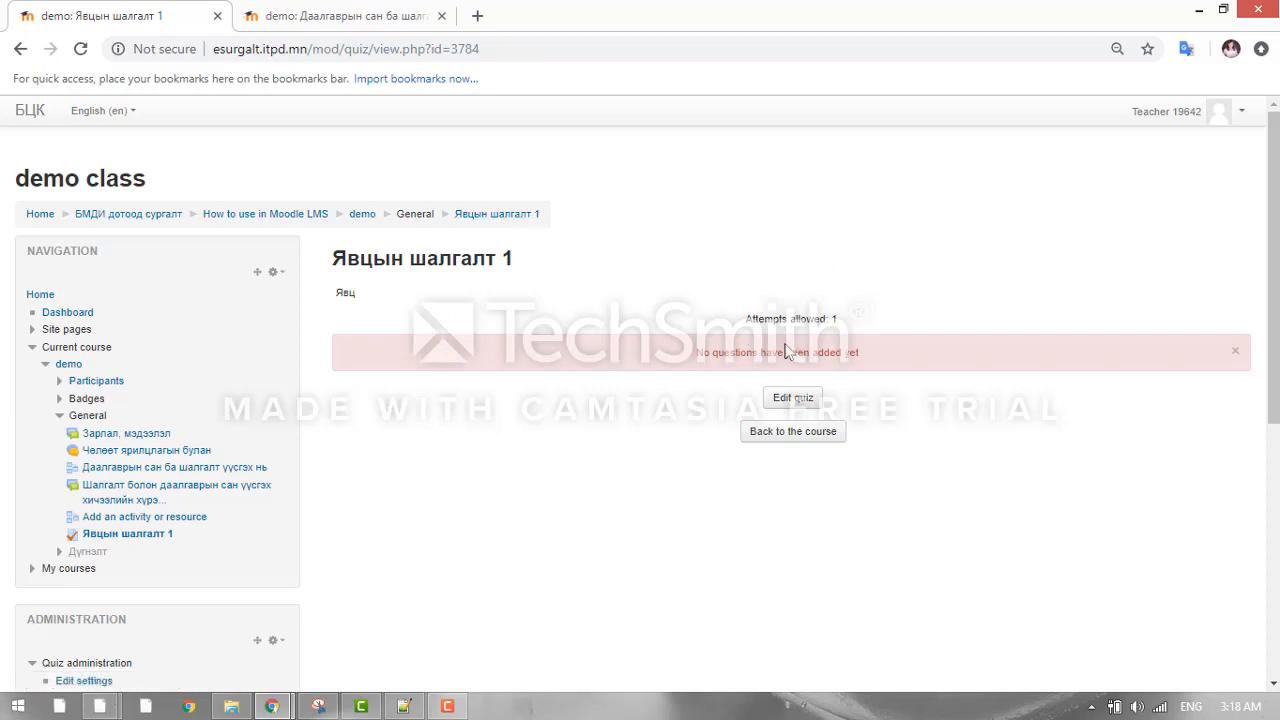
pyautogui.click(800, 404)
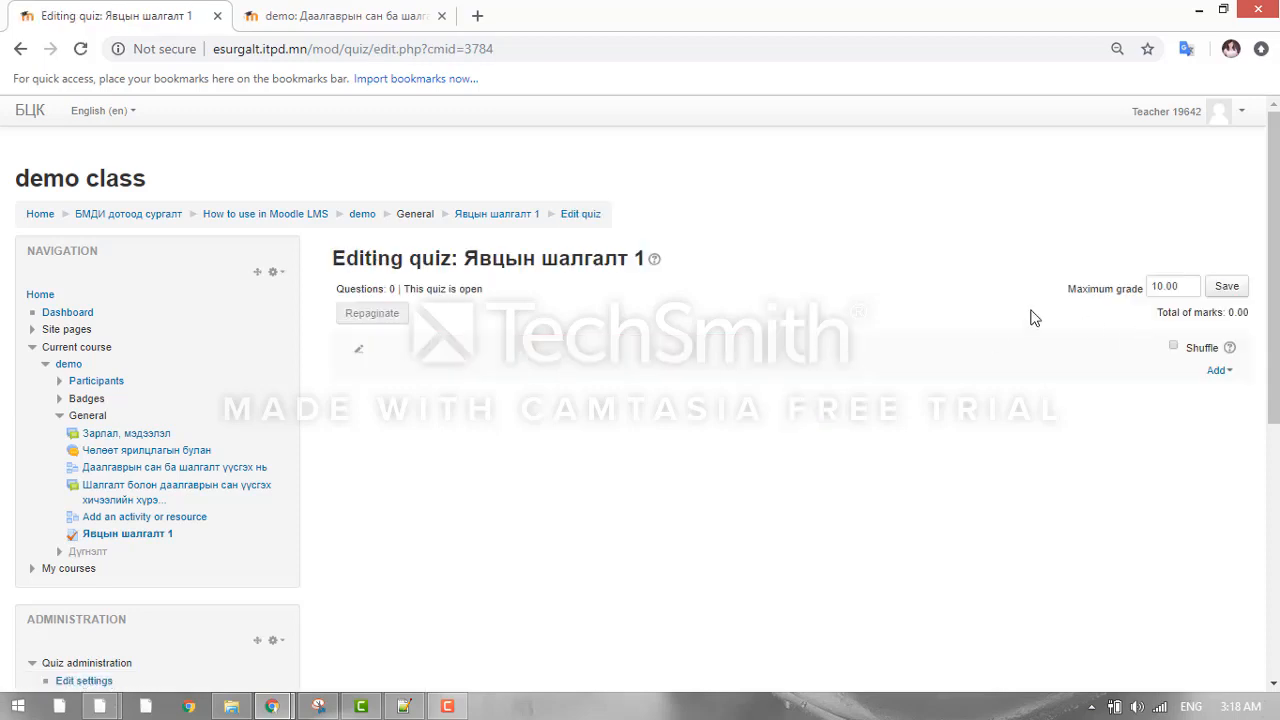
# - Add 5 random questions from the existing category quiz Мхэл to the quiz
pyautogui.click(1217, 372)
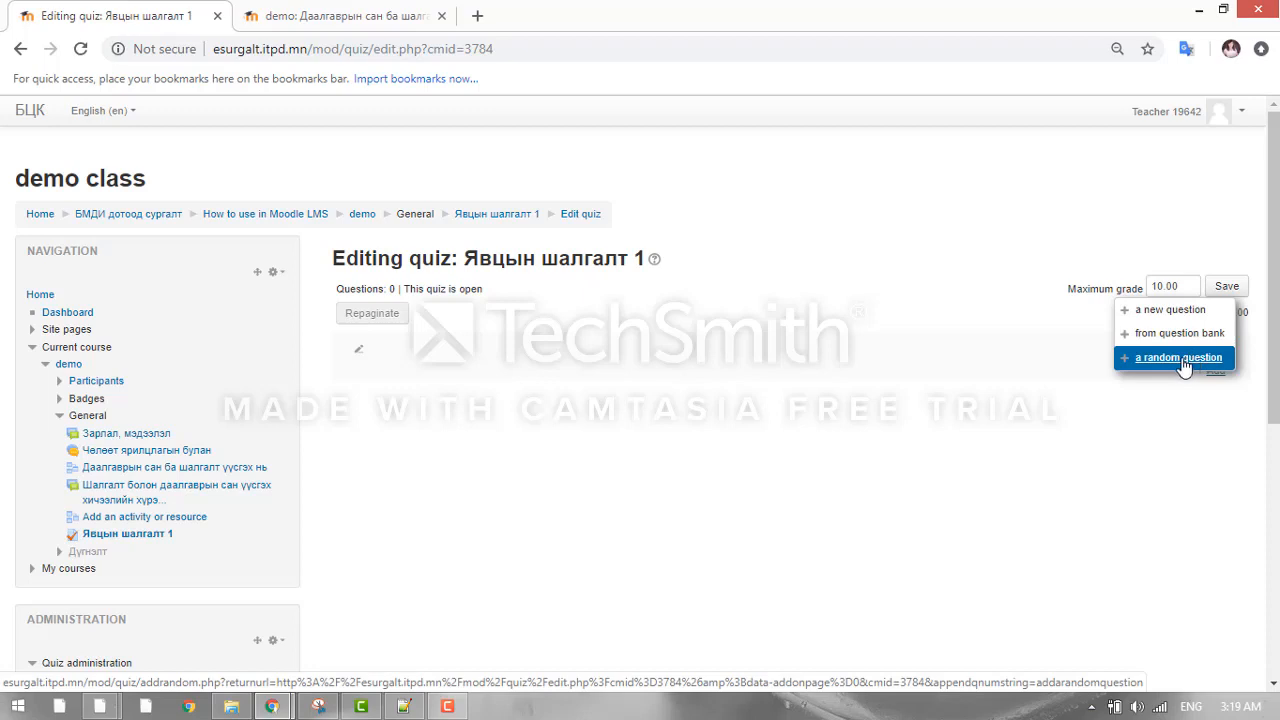
pyautogui.click(1180, 358)
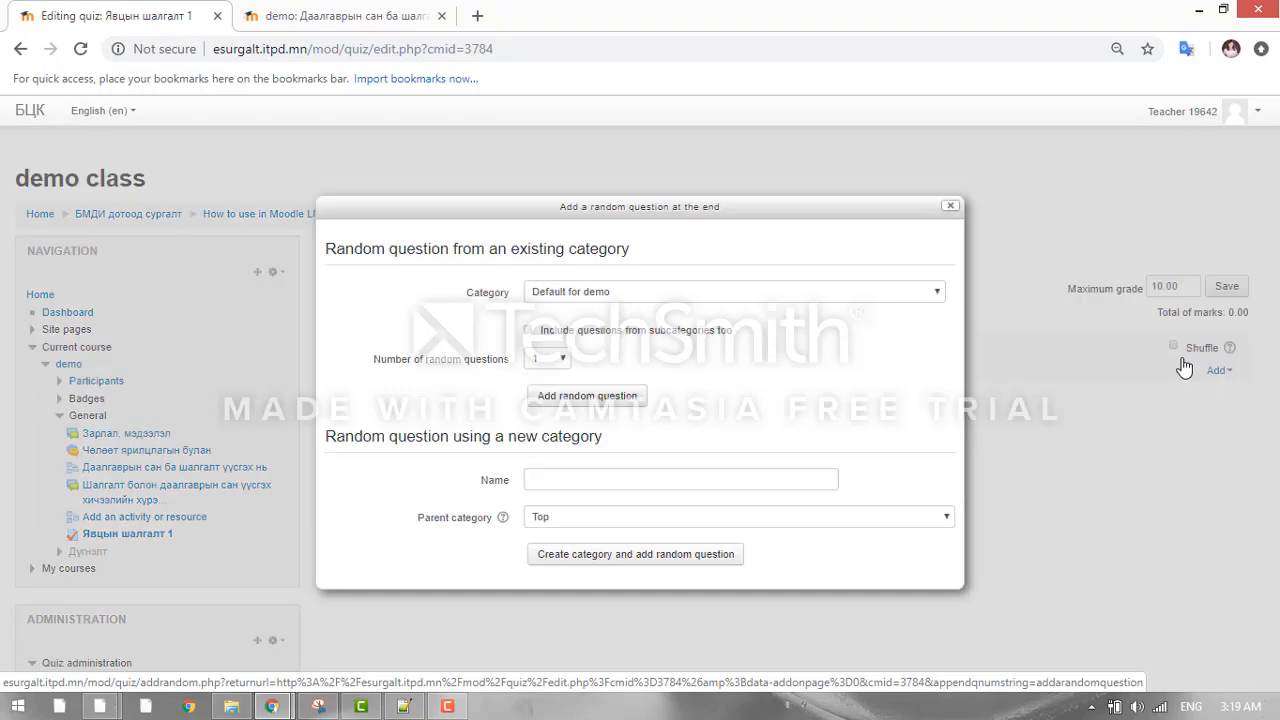
pyautogui.click(815, 302)
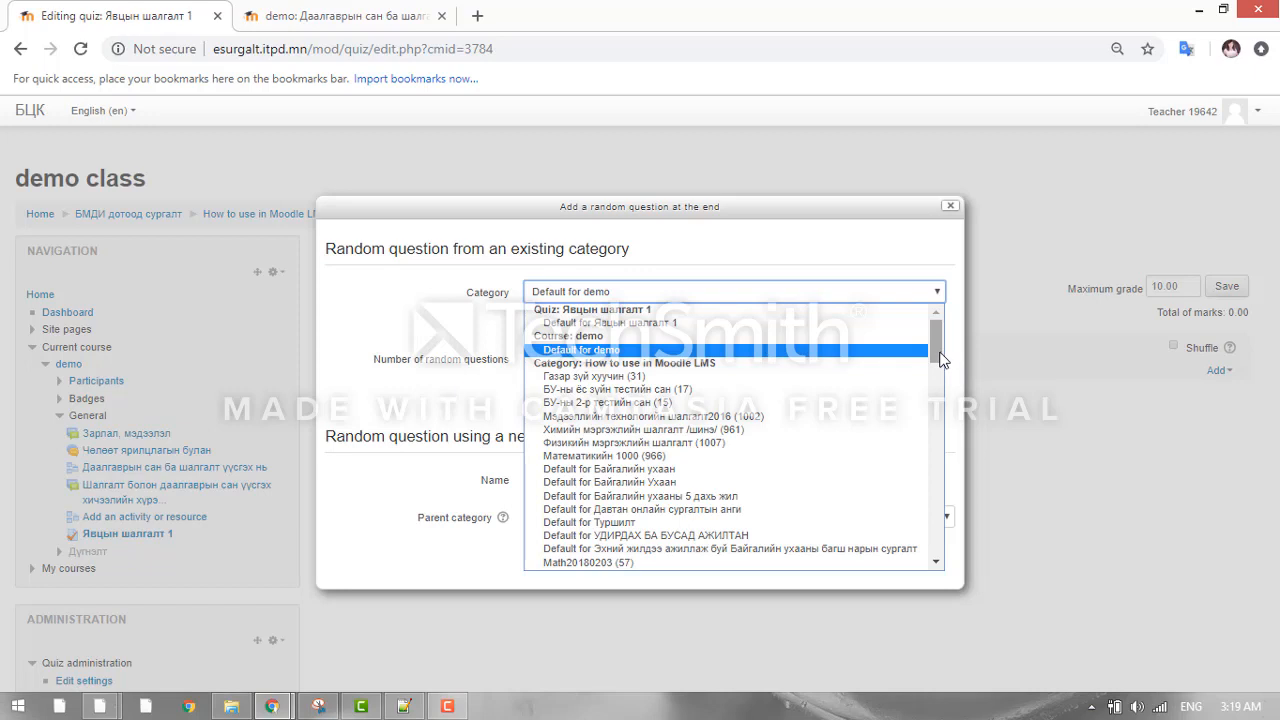
pyautogui.moveTo(940, 358); pyautogui.dragTo(941, 383)
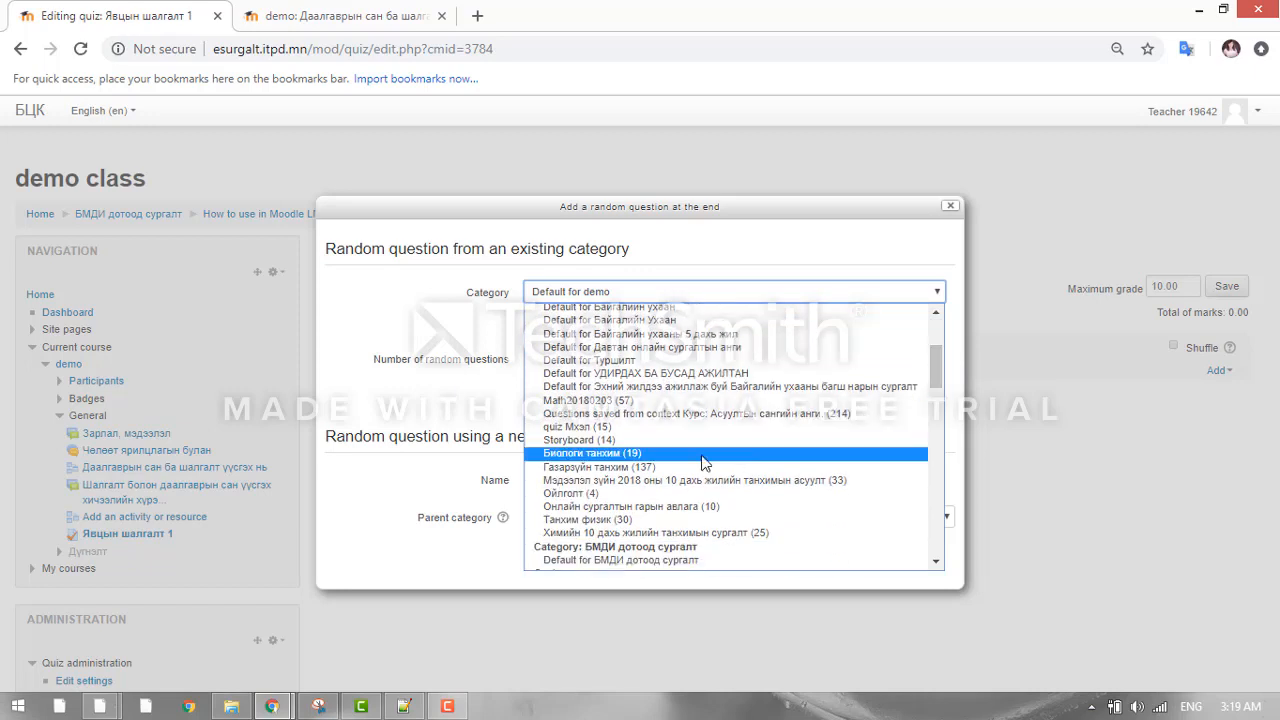
pyautogui.click(630, 430)
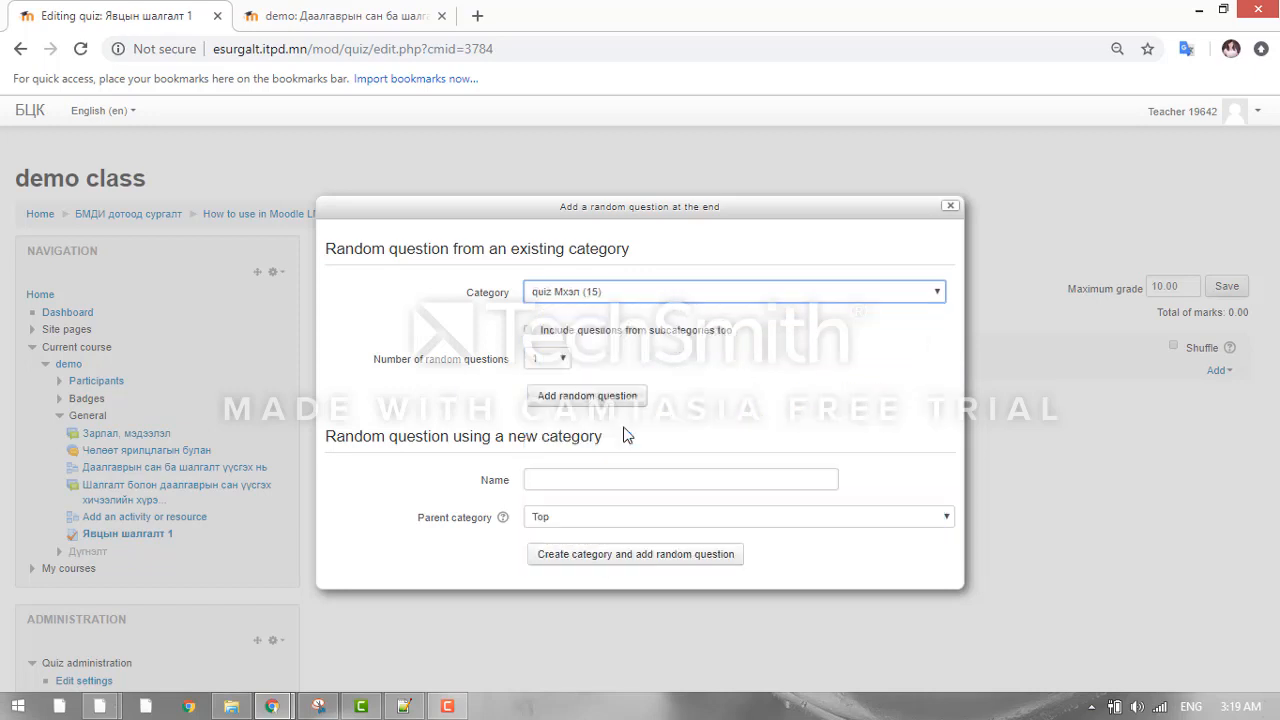
pyautogui.click(561, 362)
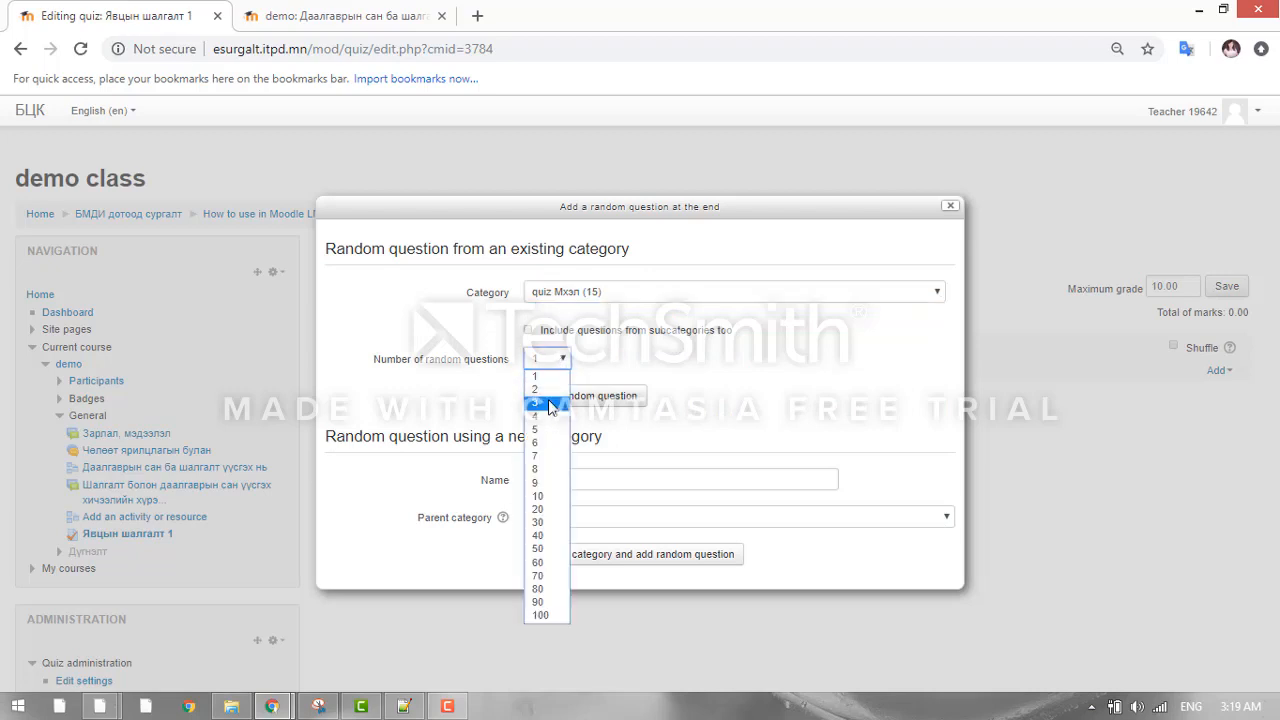
pyautogui.click(542, 430)
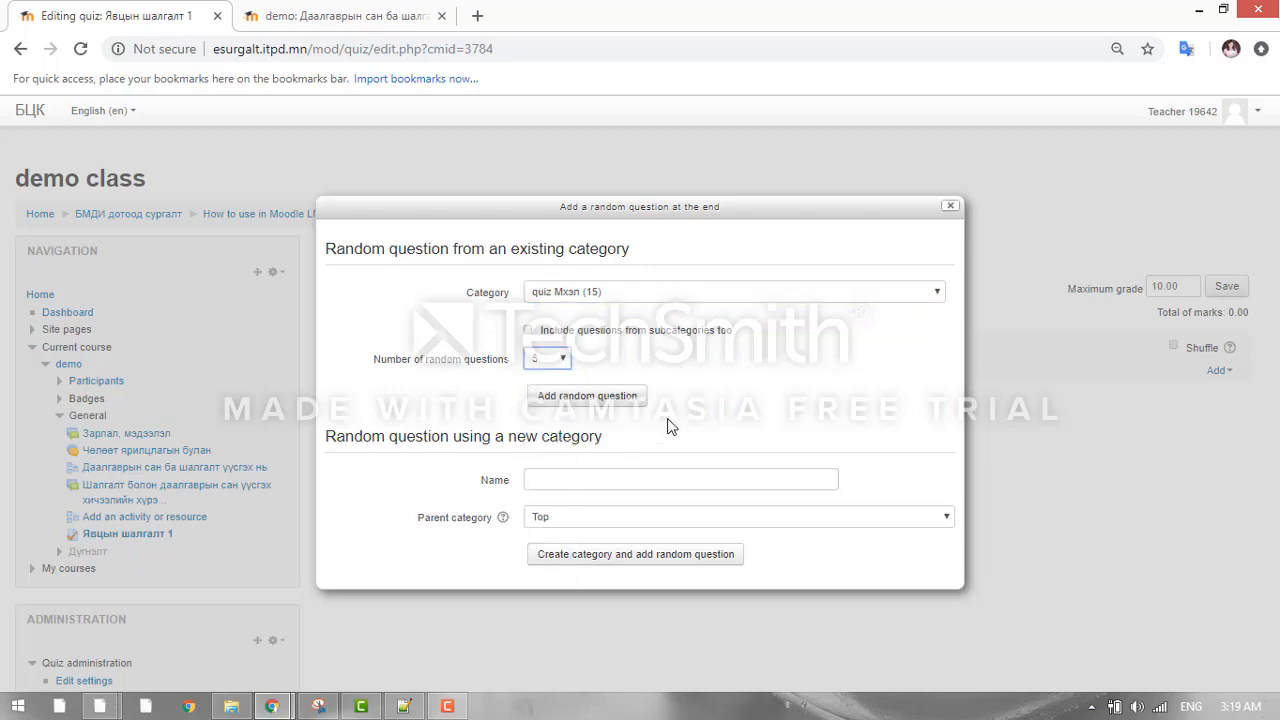
pyautogui.click(604, 398)
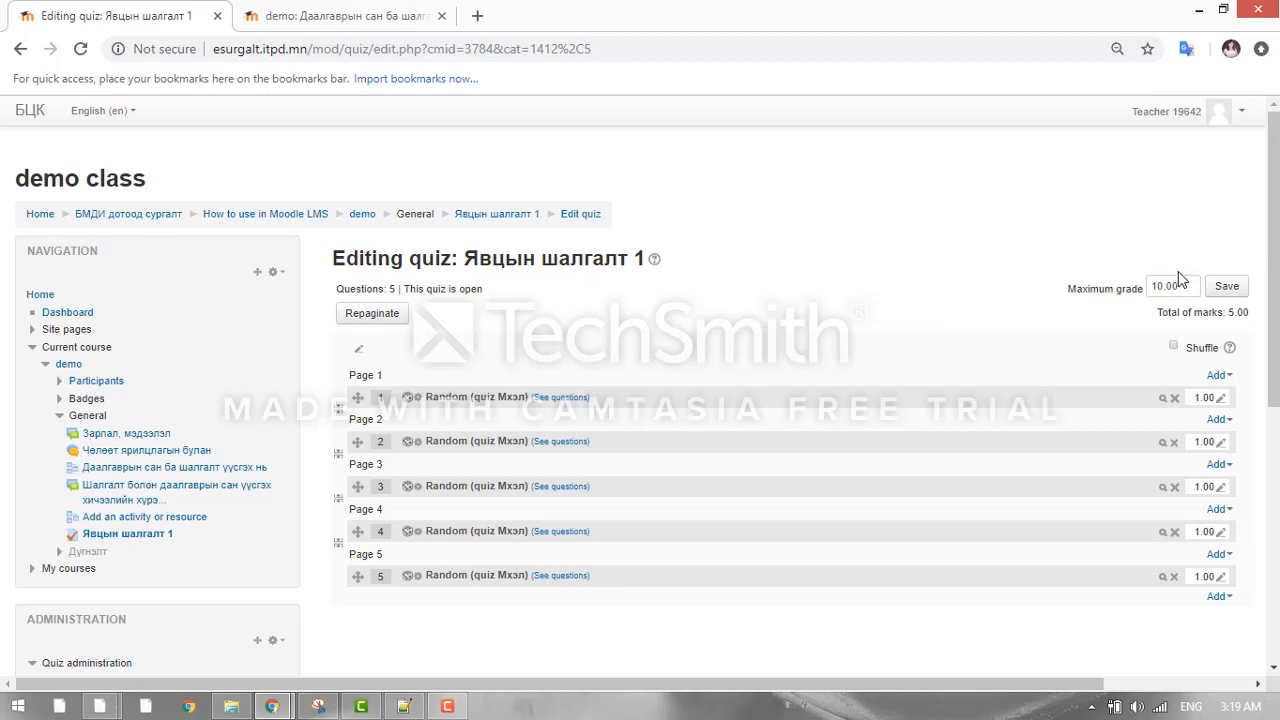
# - Set the quiz's maximum grade to 5, save it, and return to the Явцын шалгалт 1 quiz page
pyautogui.moveTo(1182, 283); pyautogui.dragTo(1078, 292)
pyautogui.write('5')
pyautogui.click(1224, 287)
pyautogui.click(581, 227)
pyautogui.click(500, 222)
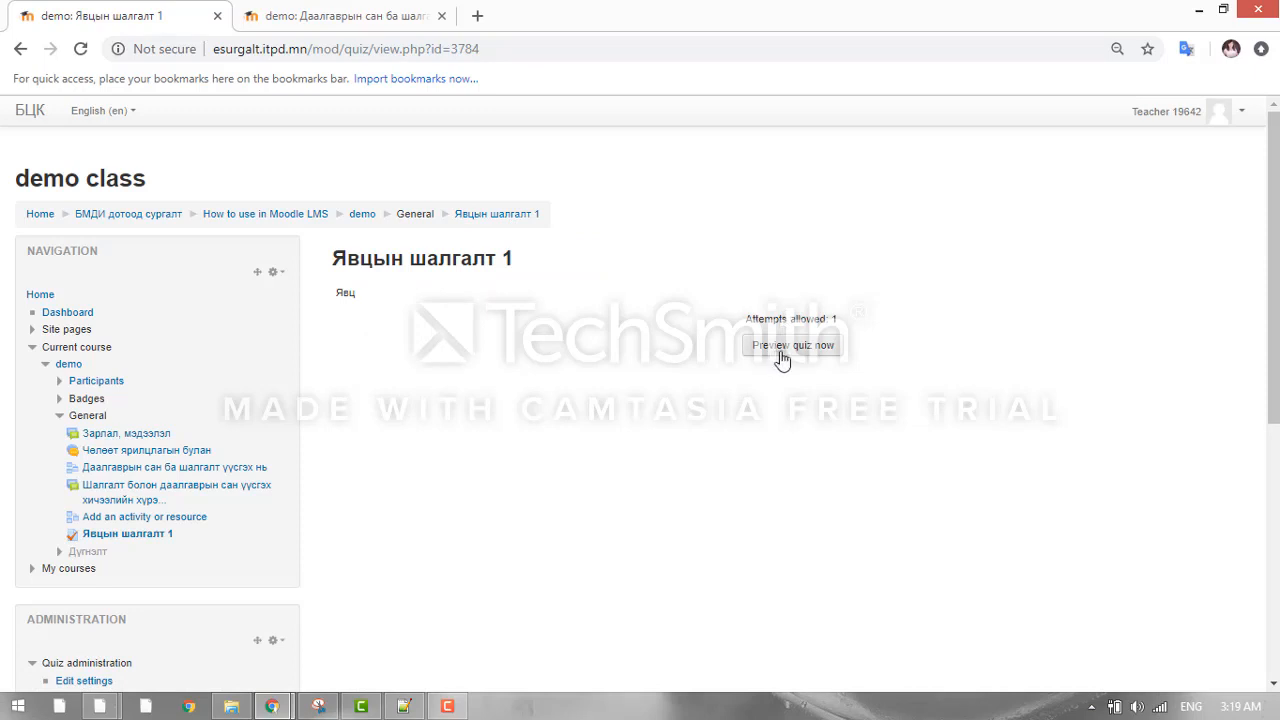
# - Start a preview of the quiz, look at question 2, and answer question 1 with option a
pyautogui.click(791, 350)
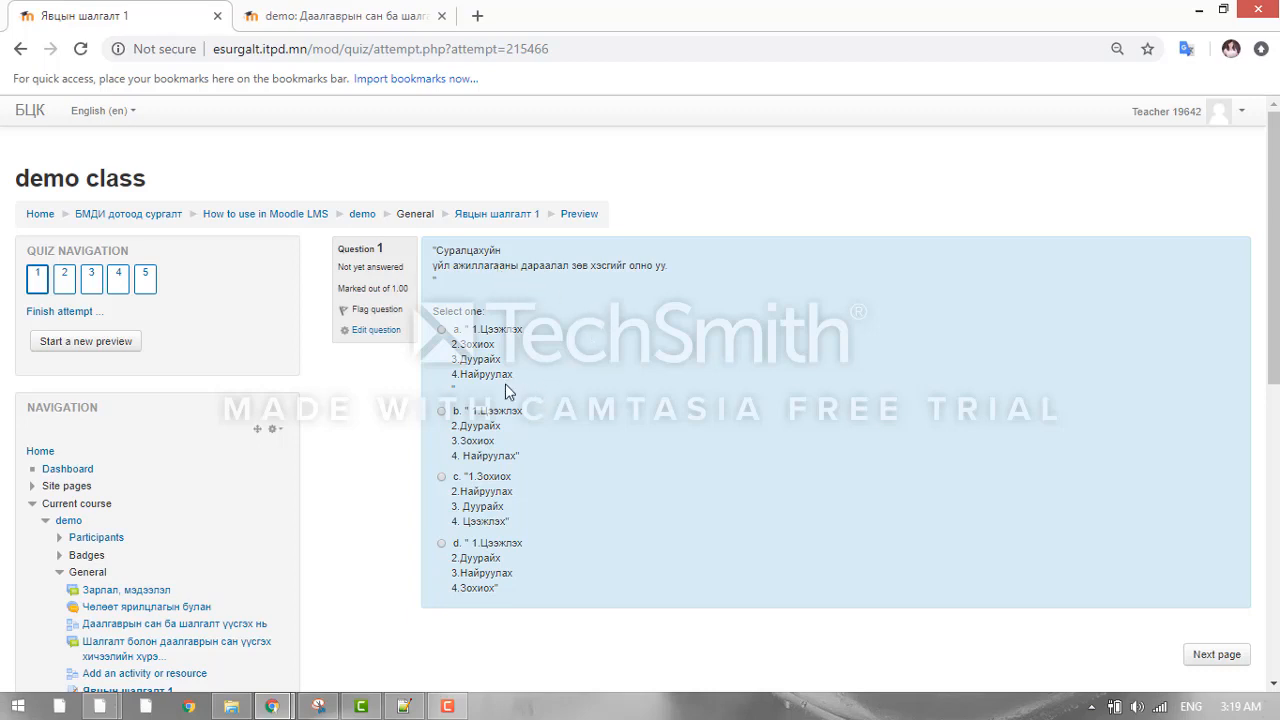
pyautogui.click(64, 281)
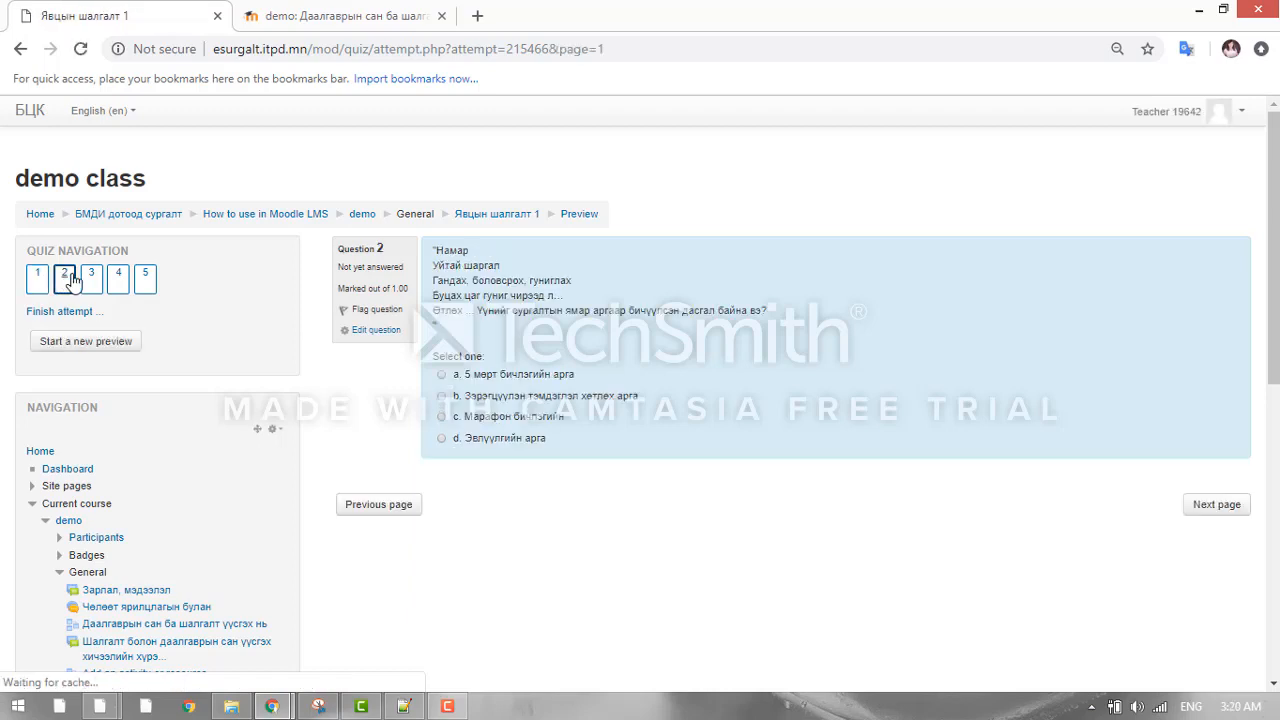
pyautogui.click(40, 281)
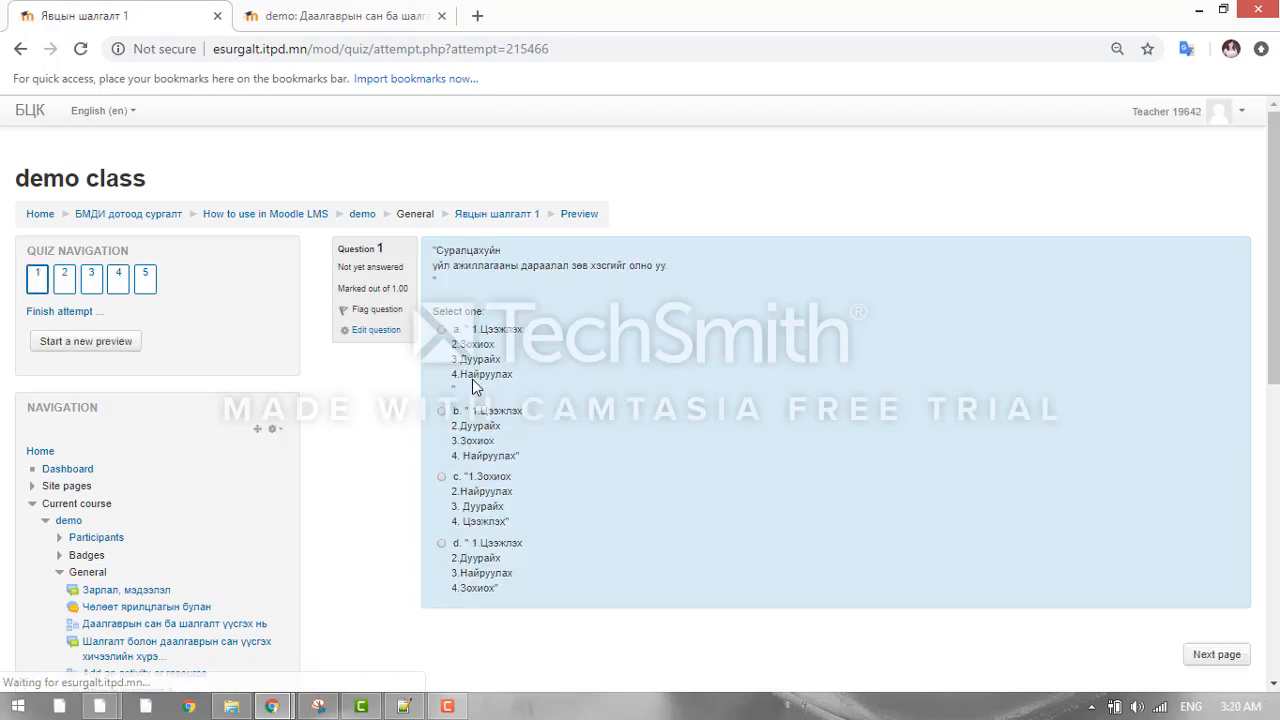
pyautogui.click(446, 330)
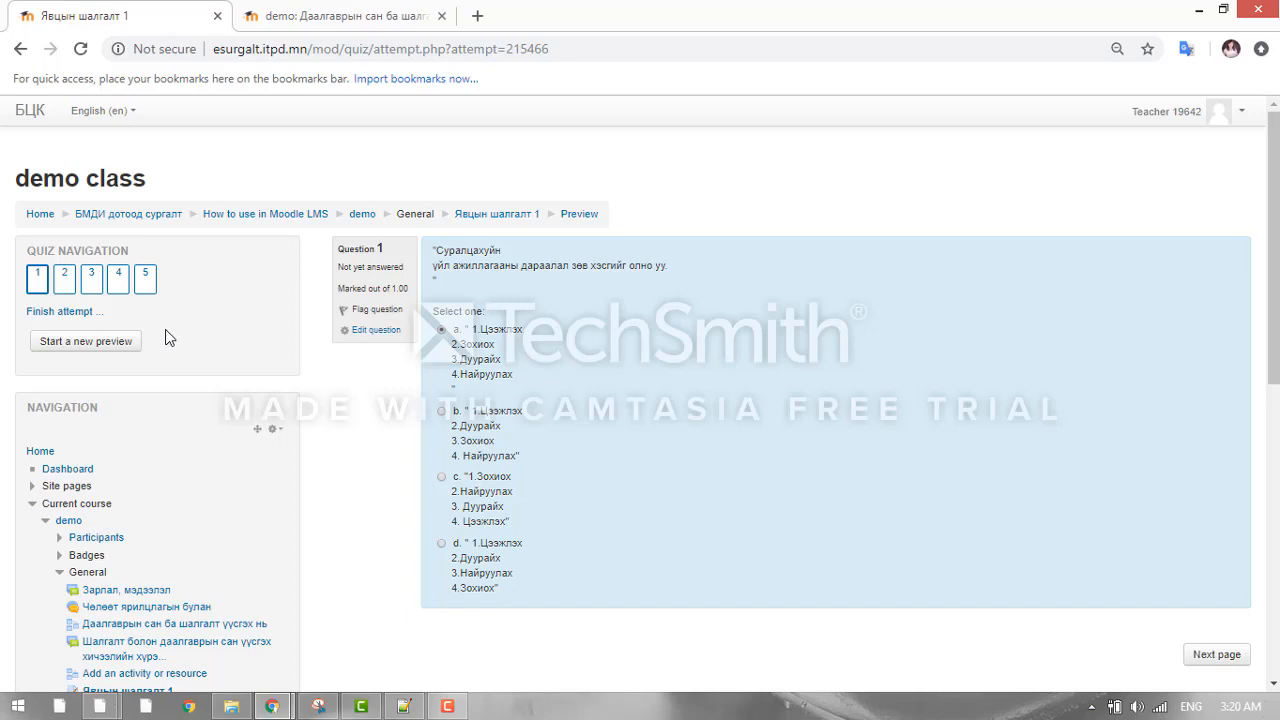
# - Answer questions 2 to 5 of the quiz preview, choosing option b for question 3 and option d for question 5
pyautogui.click(72, 282)
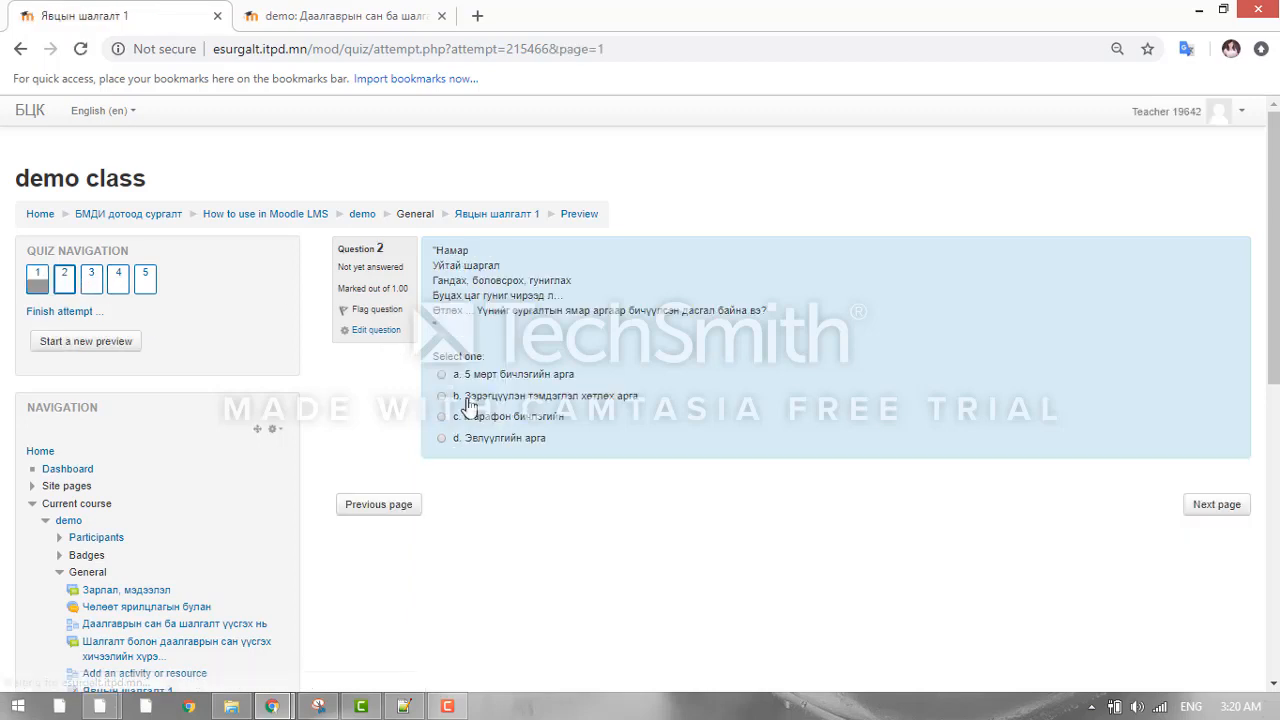
pyautogui.click(91, 280)
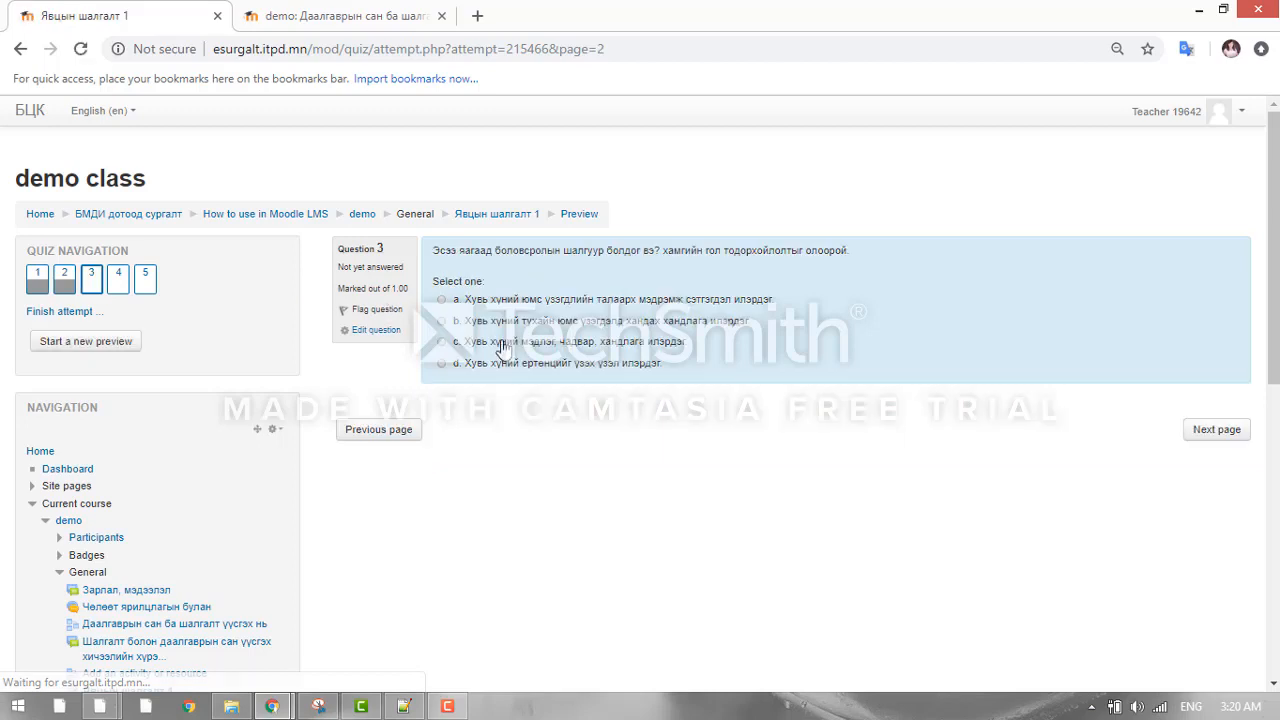
pyautogui.click(441, 323)
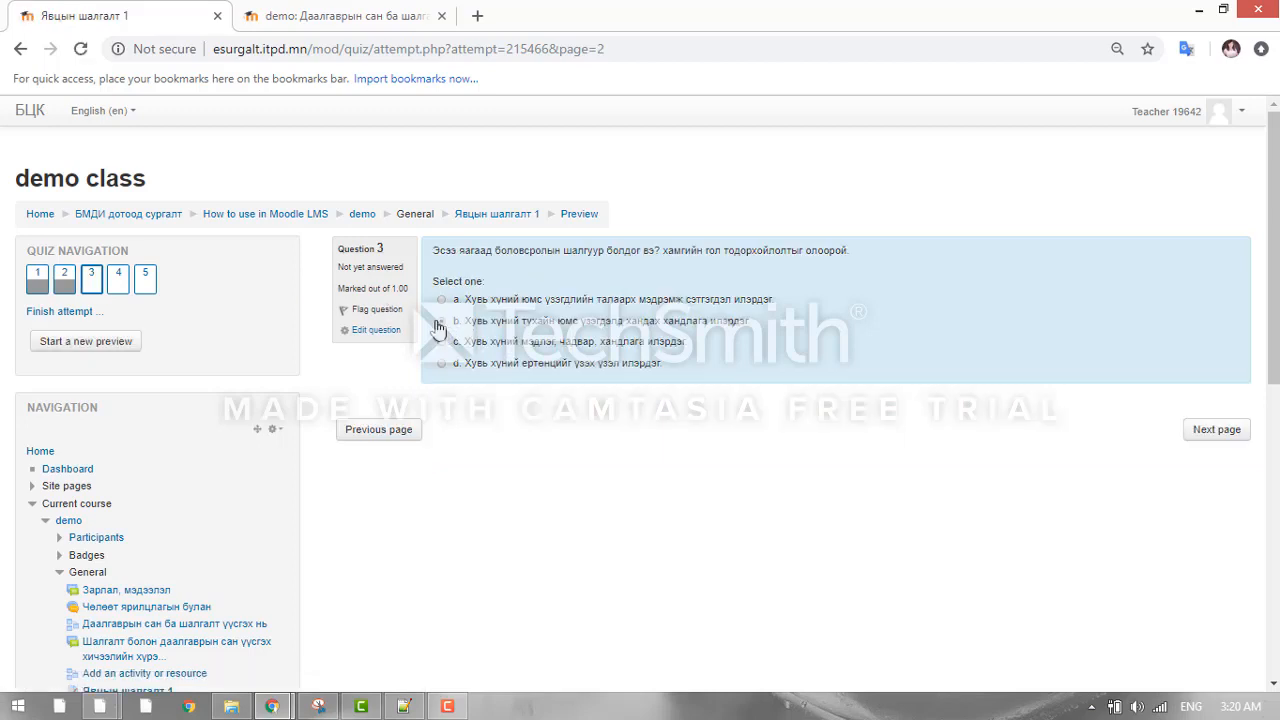
pyautogui.click(118, 278)
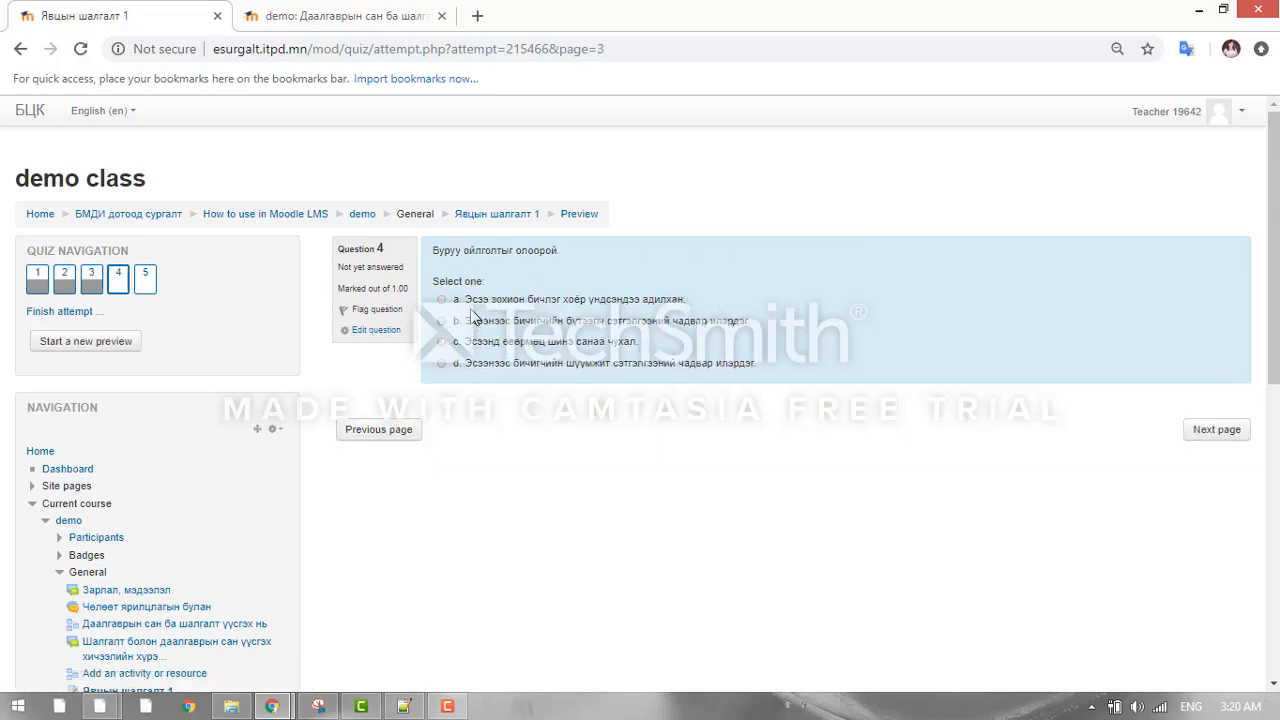
pyautogui.click(146, 280)
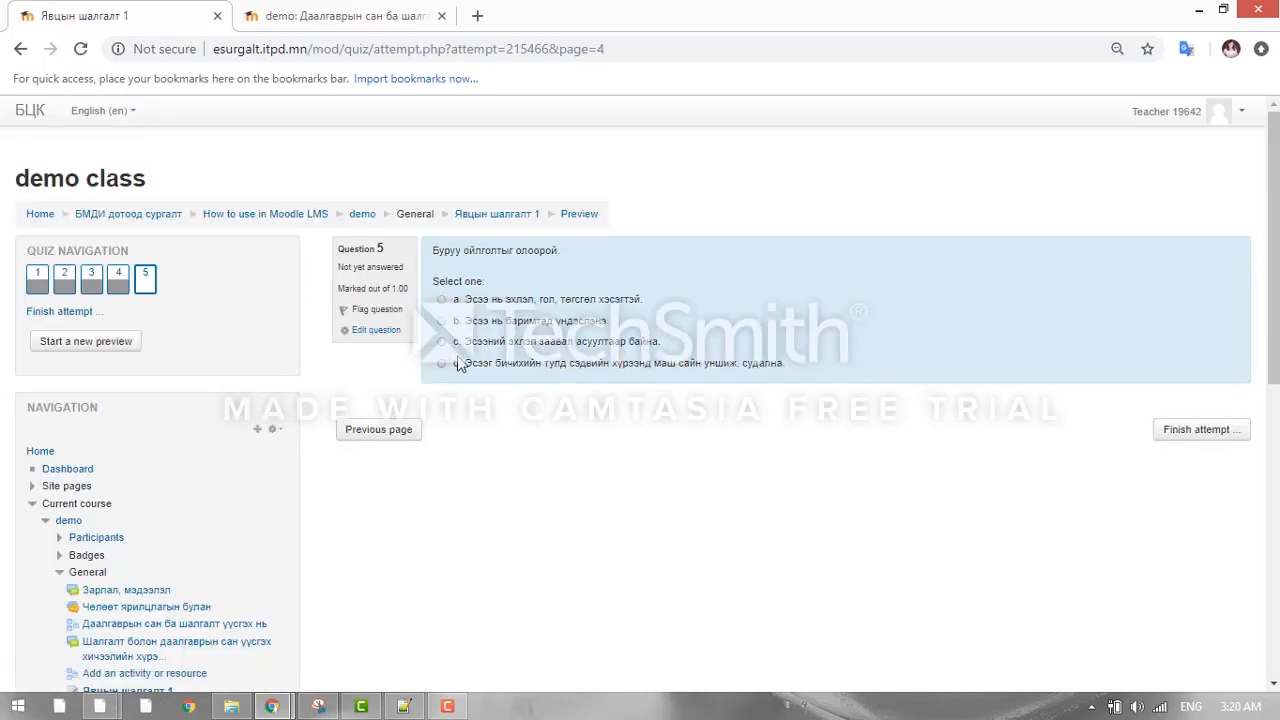
pyautogui.click(443, 364)
# - Finish the preview attempt and submit all answers to open the graded review
pyautogui.click(1229, 437)
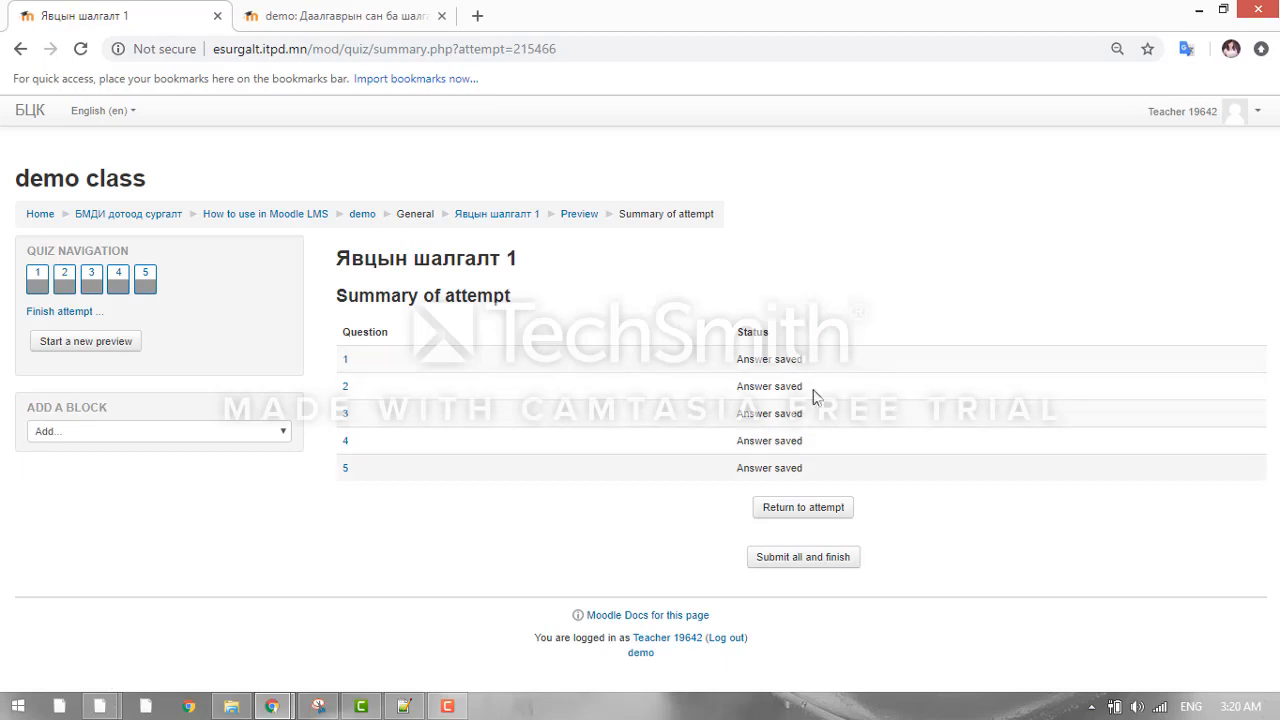
pyautogui.click(789, 562)
pyautogui.click(608, 474)
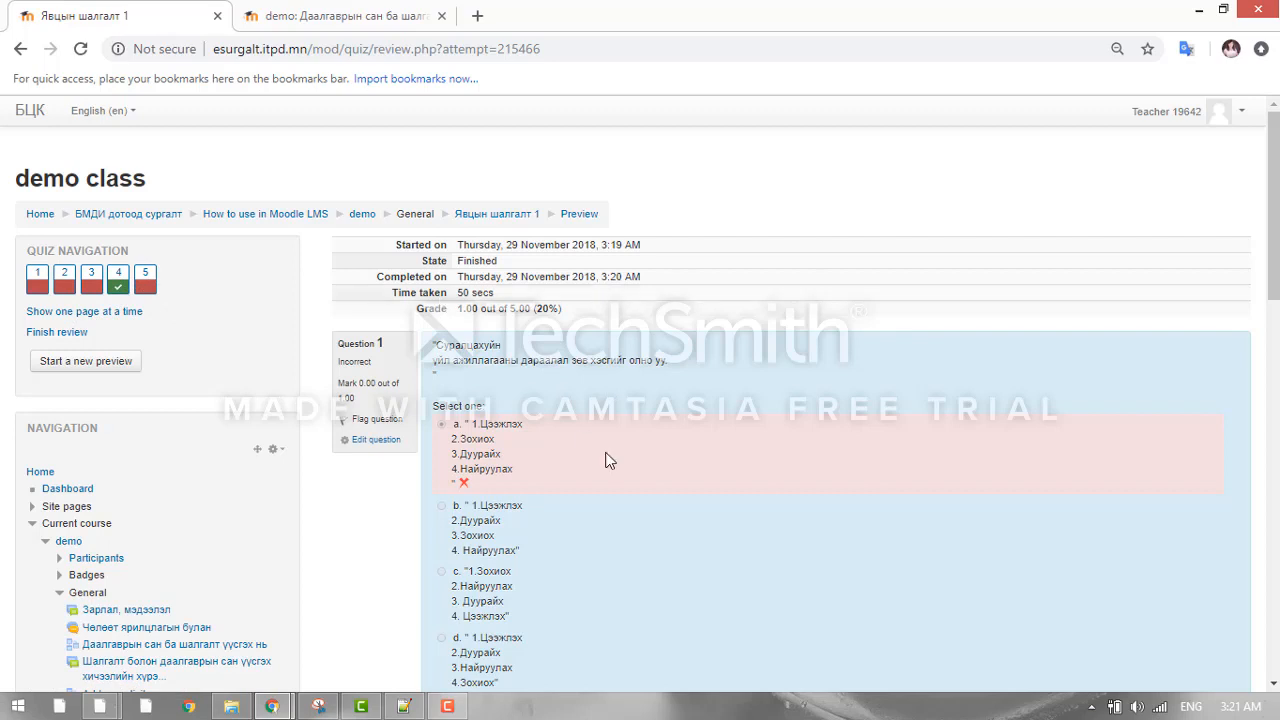
pyautogui.click(452, 713)
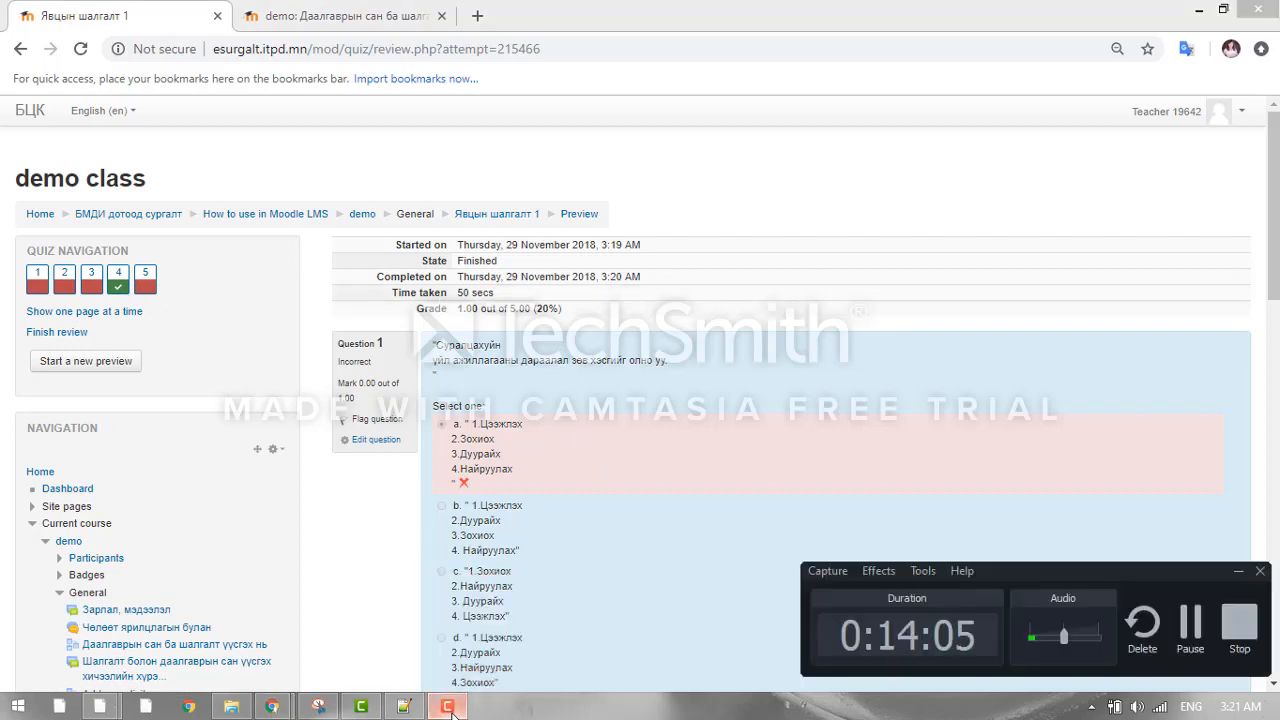